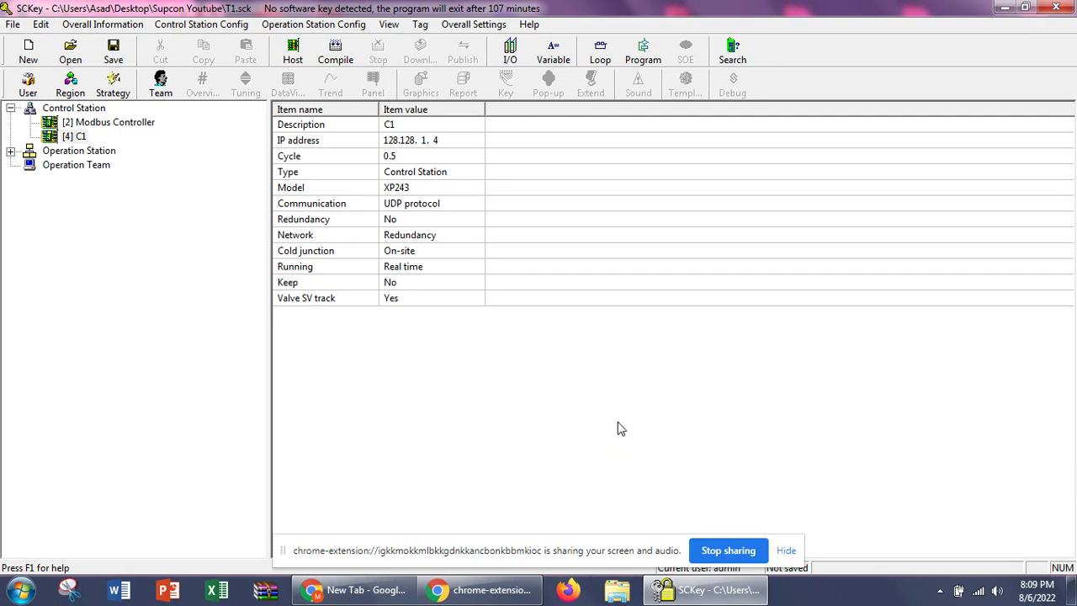
- Open the I/O configuration of control station C1 and review its data transmission module, I/O module and I/O point lists
click(73, 138)
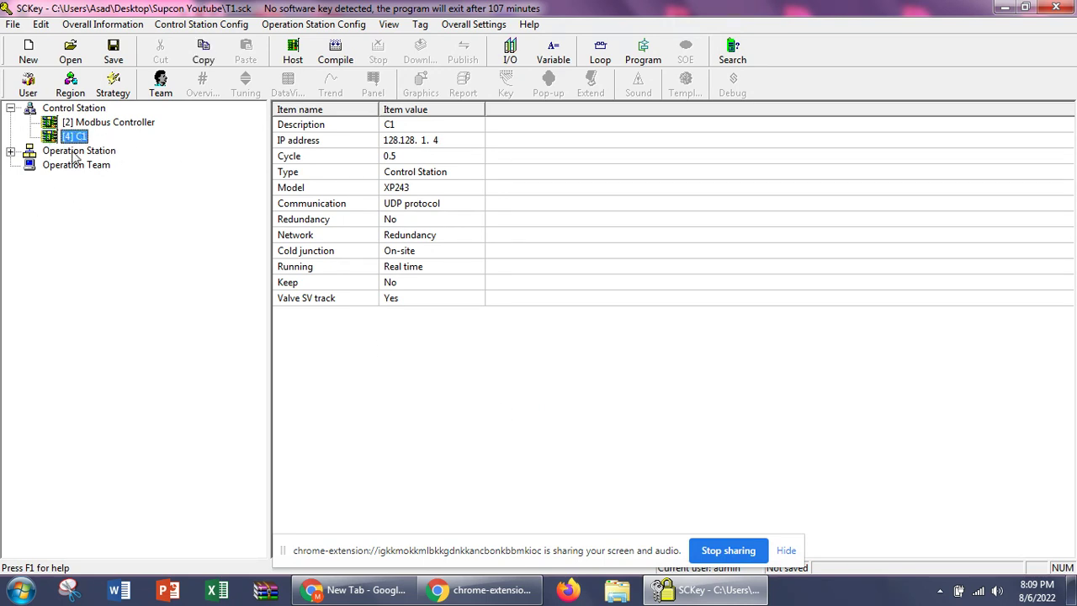
click(513, 49)
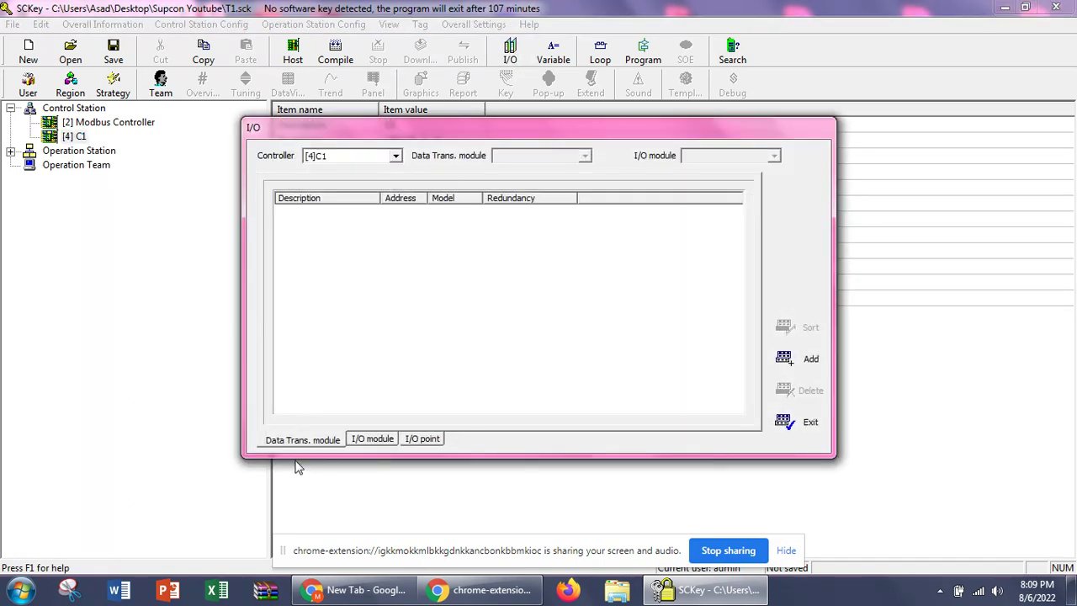
click(372, 441)
click(421, 440)
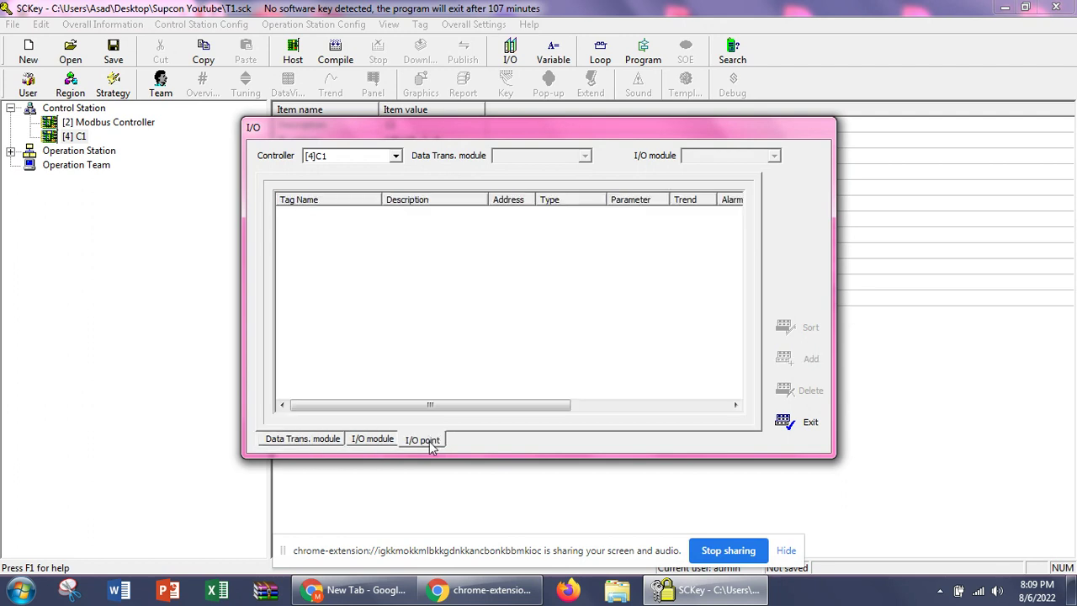
click(318, 444)
click(377, 446)
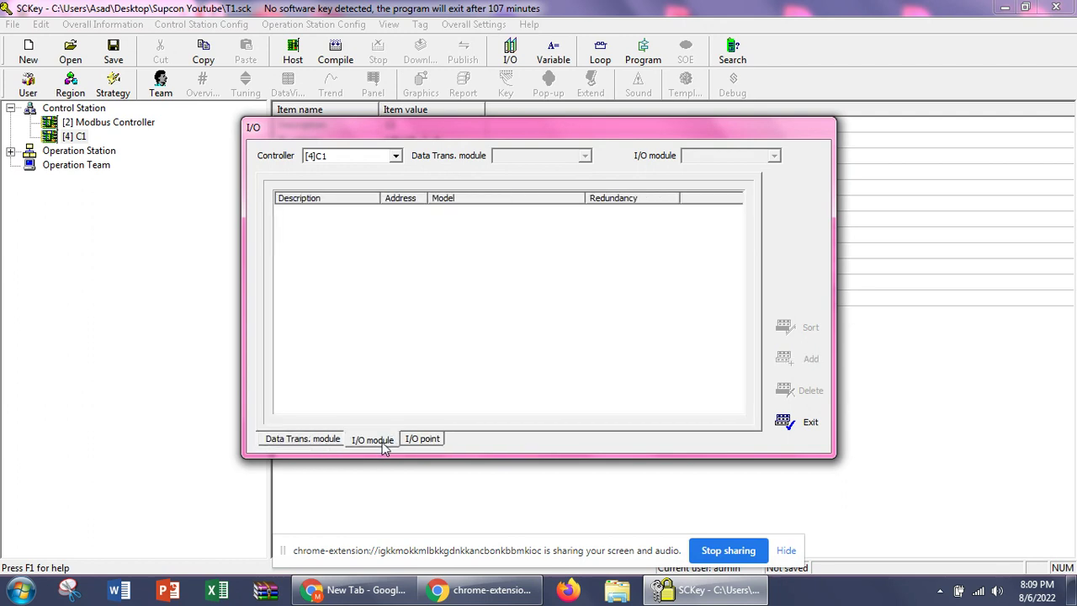
click(434, 442)
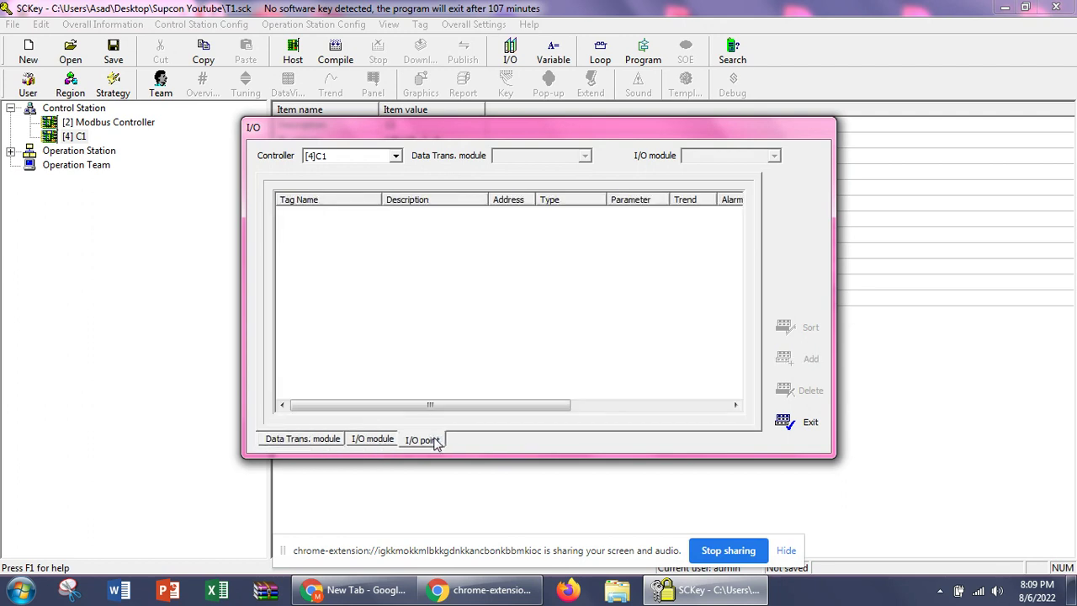
click(301, 443)
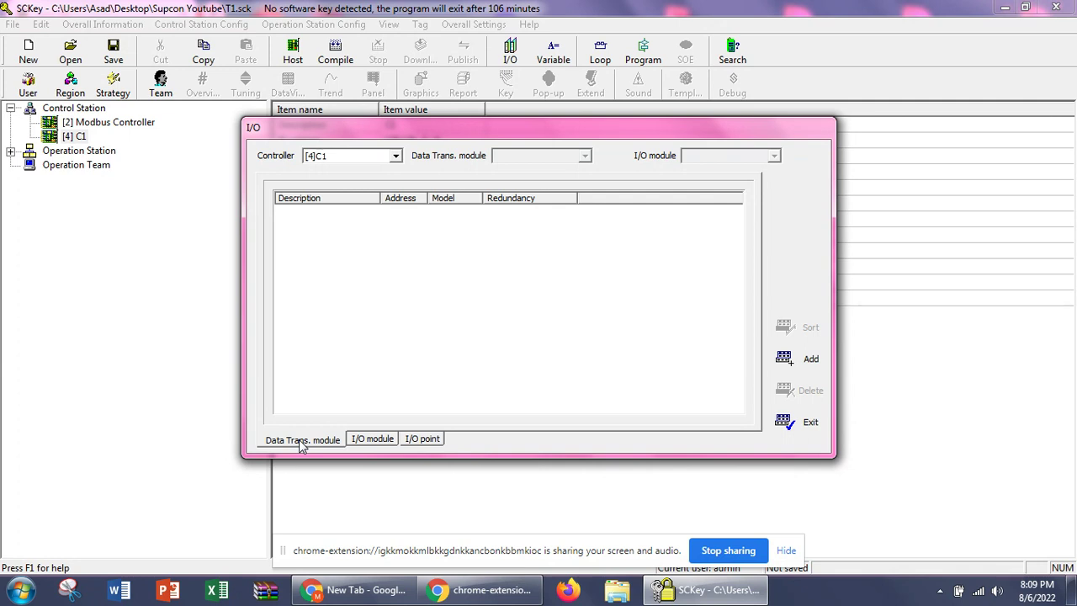
- Add an XP233 data transmission module at address 00 to controller C1 and set its description to DTM1
click(785, 359)
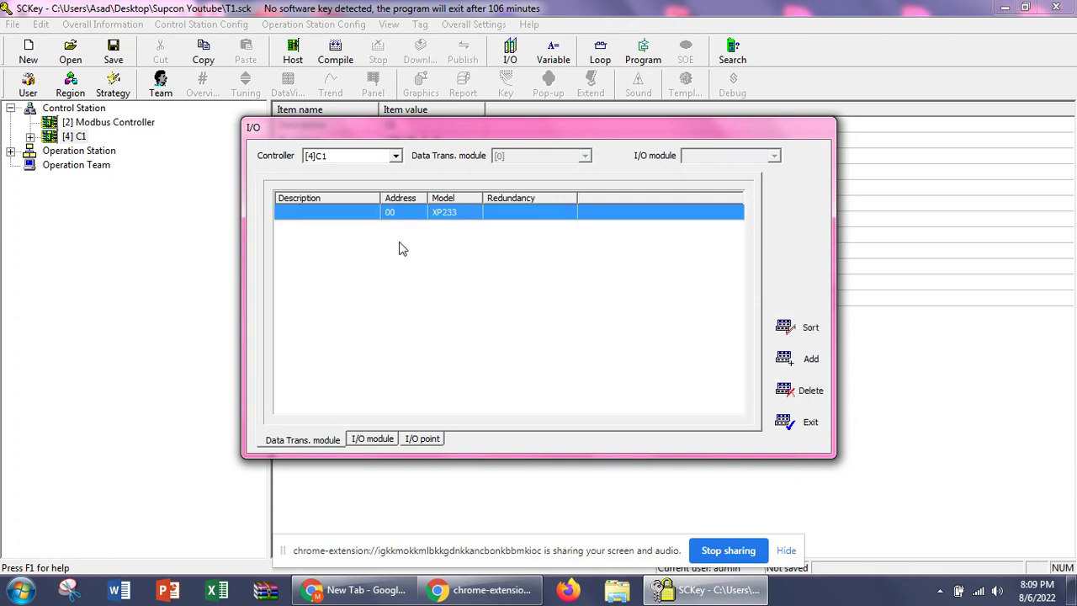
click(376, 440)
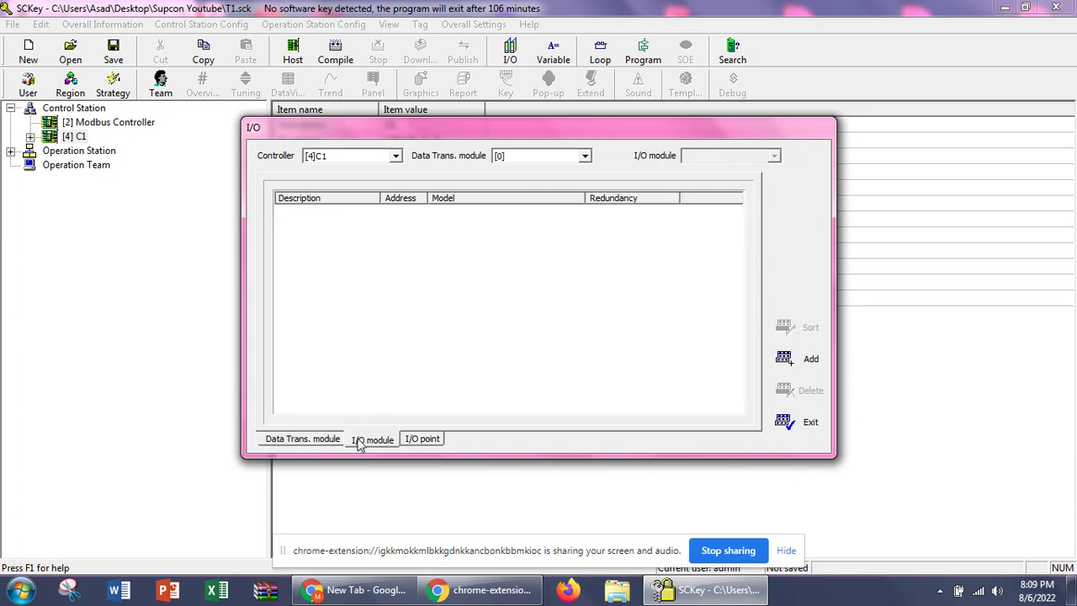
click(318, 439)
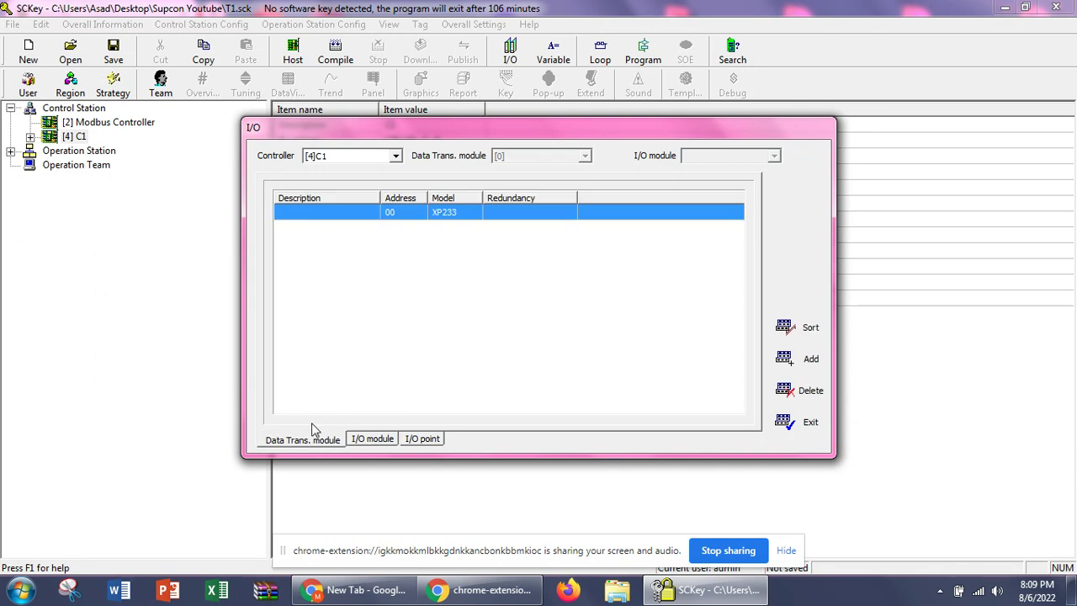
click(467, 217)
click(474, 215)
click(476, 224)
click(324, 217)
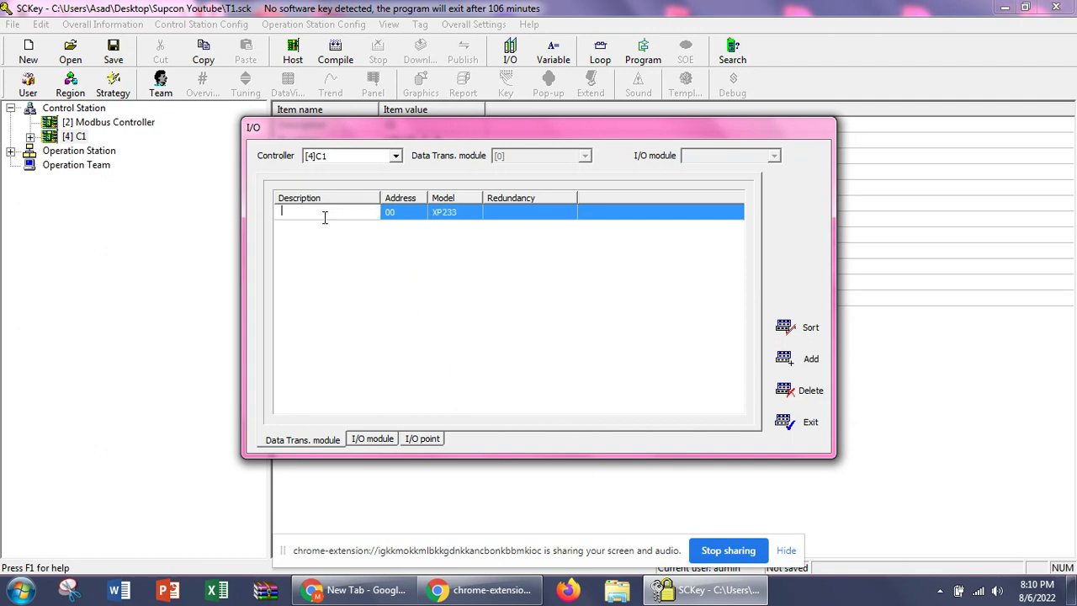
text(DTM1)
key(Return)
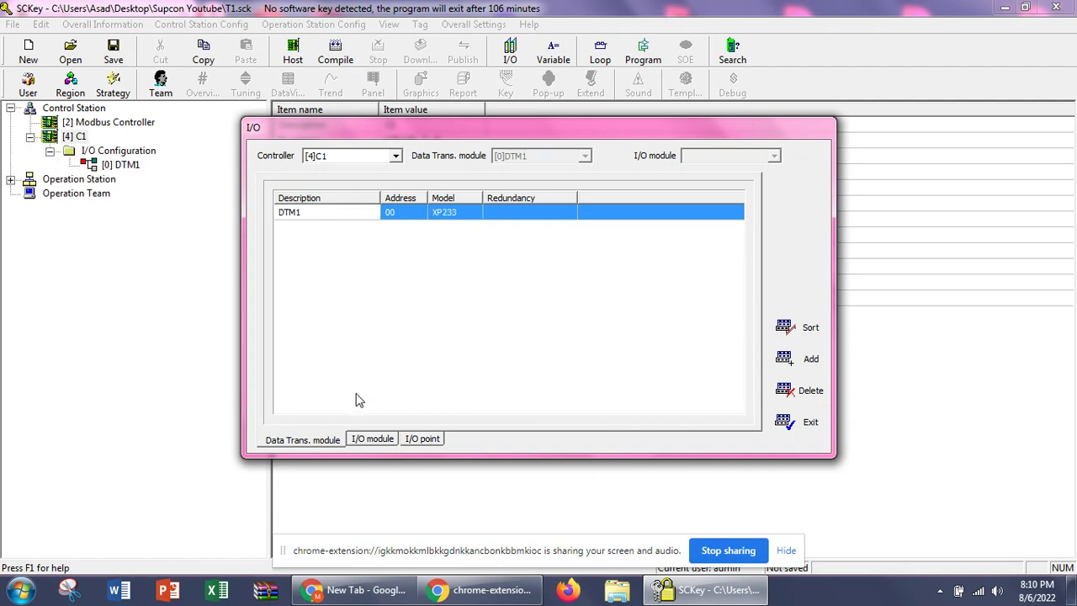
- Add sixteen XP313(I) current input modules at addresses 00 to 15 under data transmission module DTM1
click(375, 434)
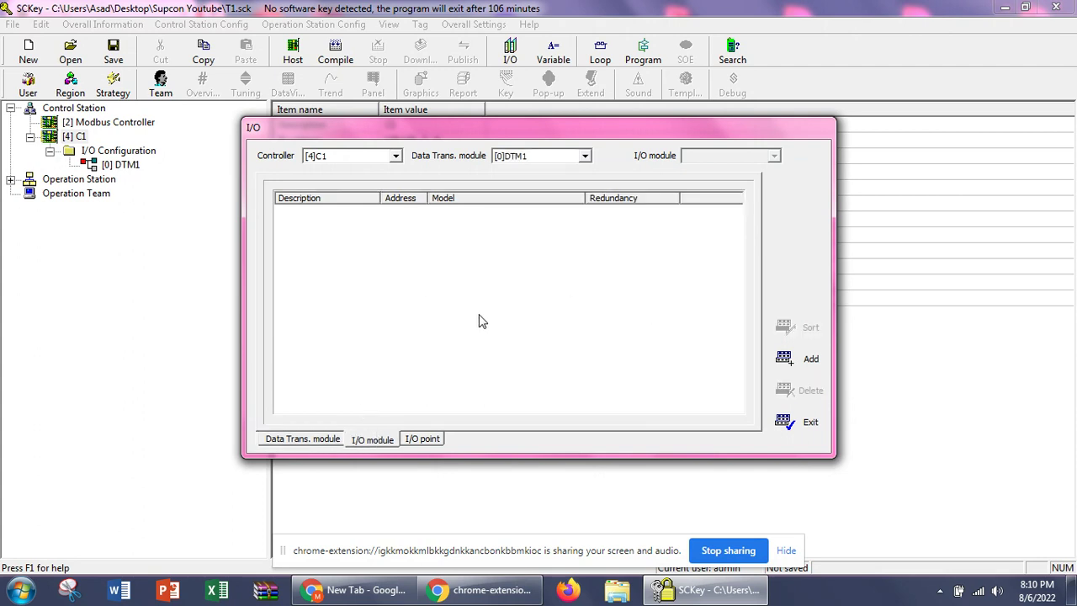
click(811, 359)
click(811, 359)
click(811, 359)
click(812, 359)
click(811, 359)
click(811, 359)
click(811, 359)
click(811, 360)
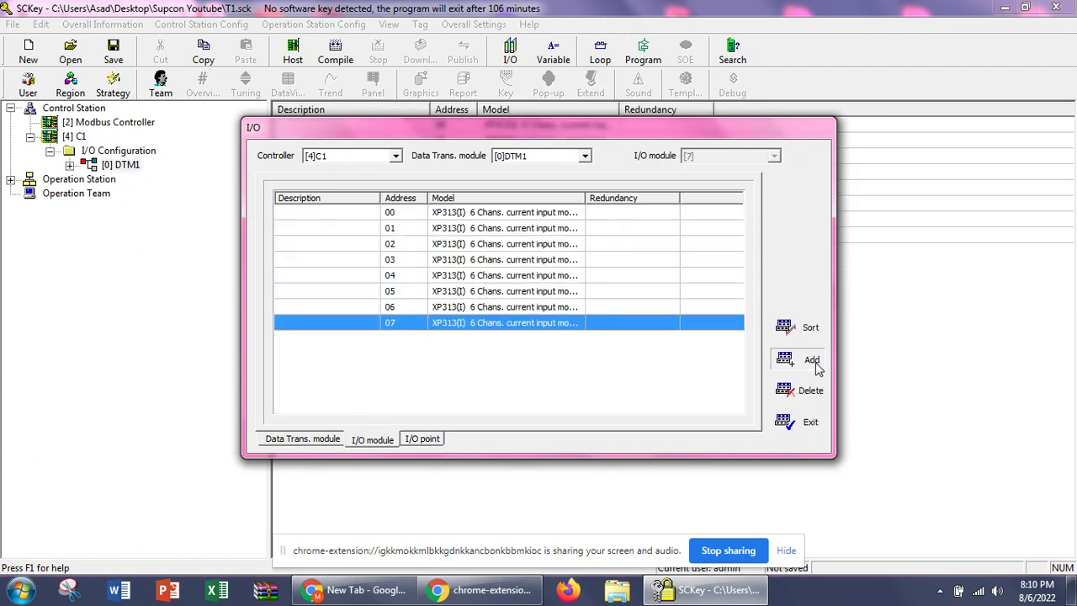
click(811, 360)
click(811, 359)
click(811, 360)
click(811, 360)
click(811, 359)
click(811, 360)
click(811, 359)
click(811, 359)
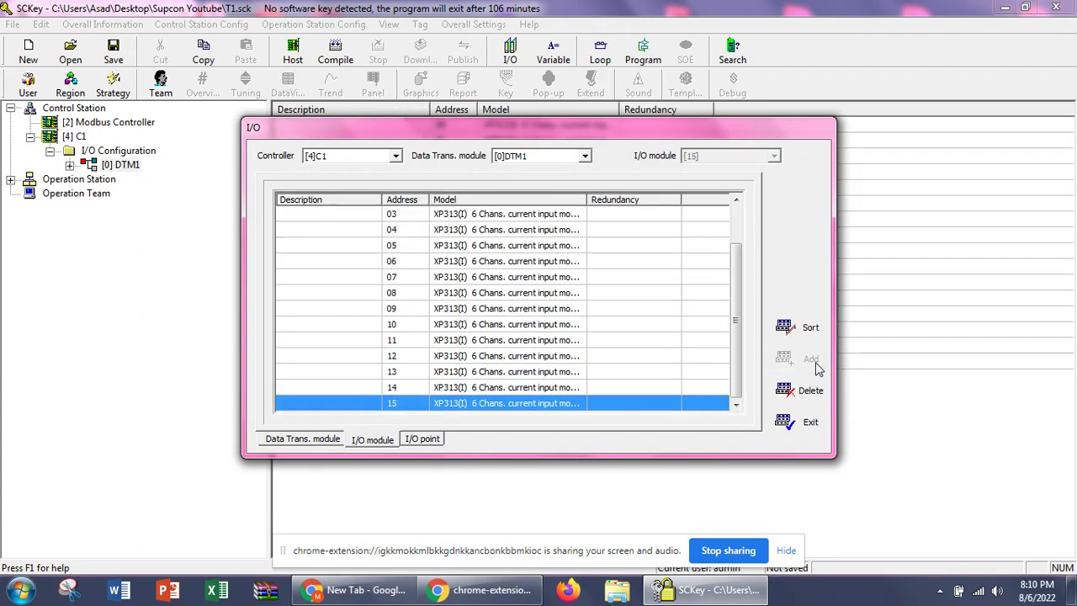
drag(736, 337, 736, 300)
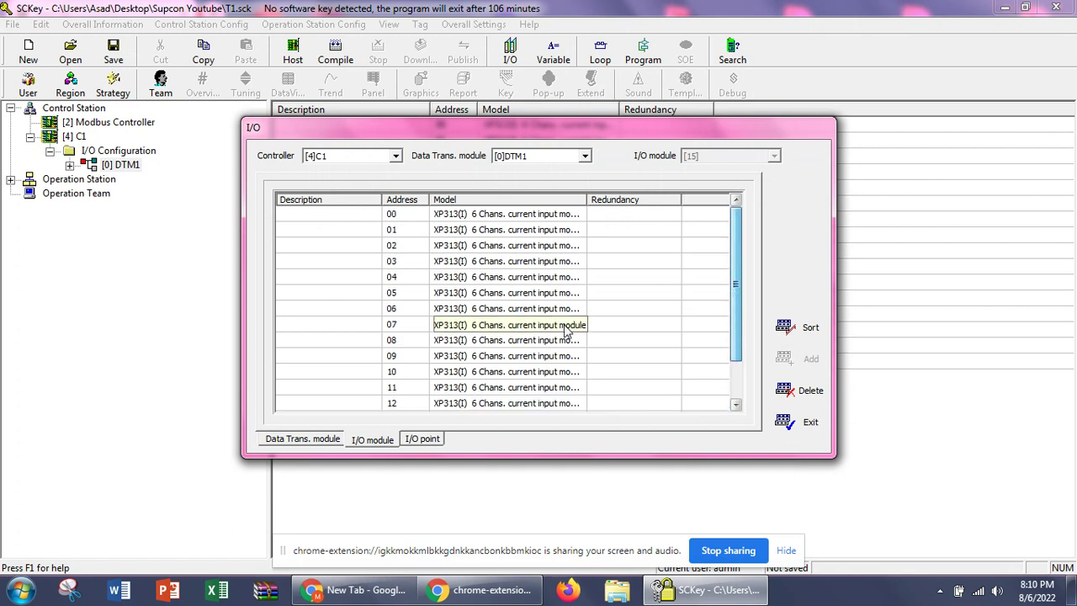
- Add a second XP233 data transmission module at address 02 and set its description to DTM2
click(308, 442)
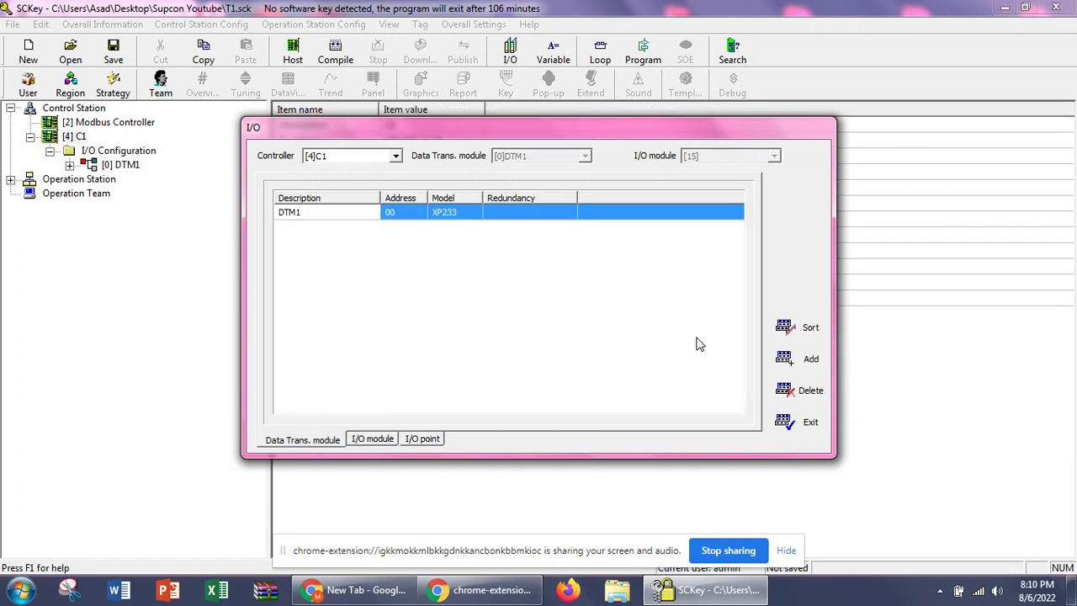
click(810, 360)
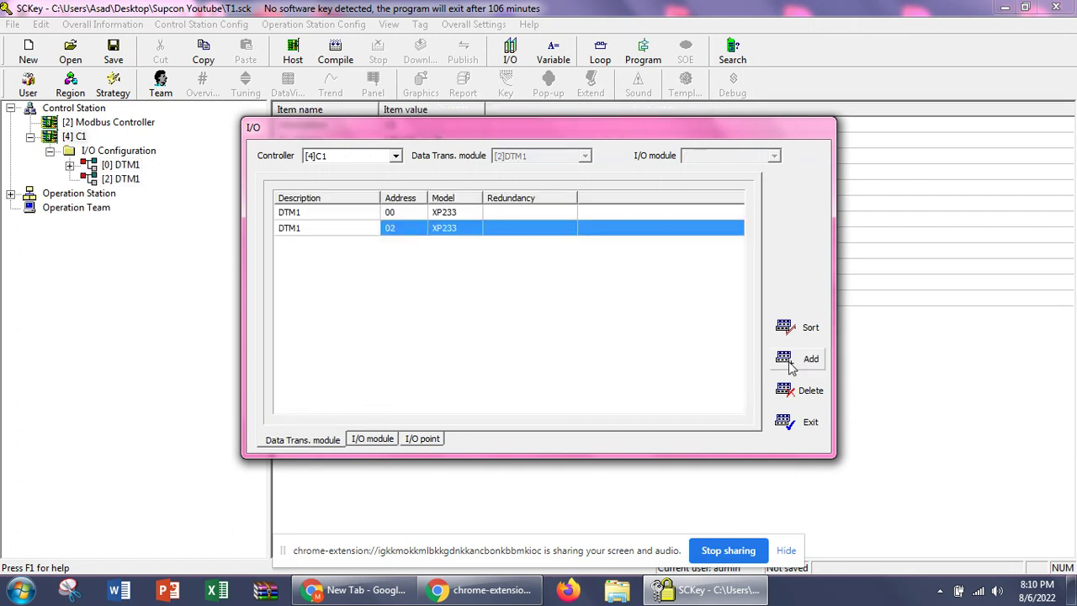
click(308, 228)
text(2)
key(Return)
- Fill data transmission module DTM2 with sixteen XP313(I) current input modules at addresses 00 to 15
click(372, 439)
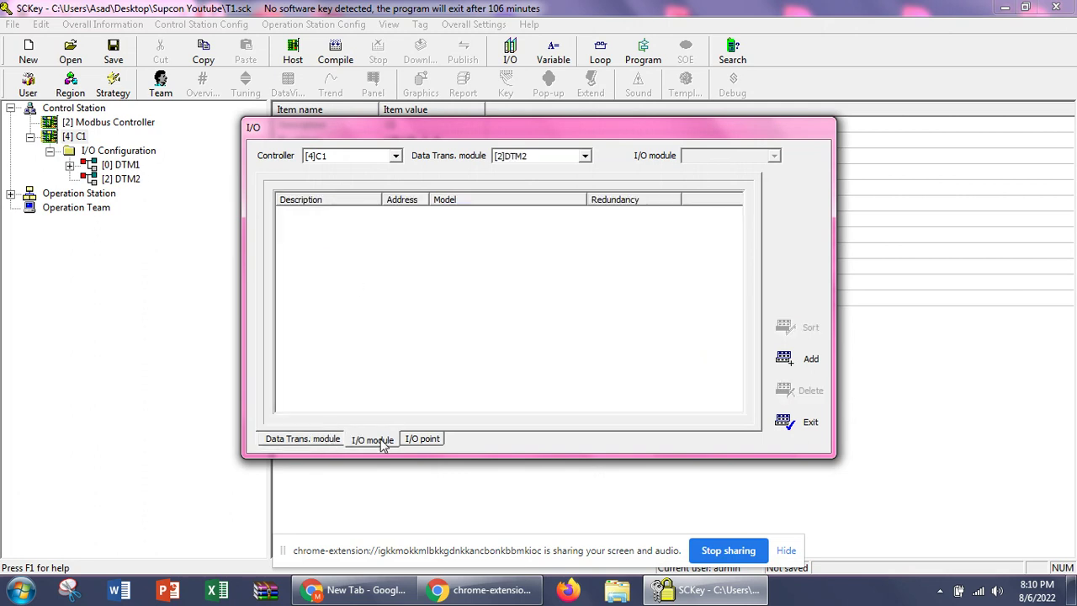
click(795, 361)
click(795, 360)
click(795, 360)
click(795, 360)
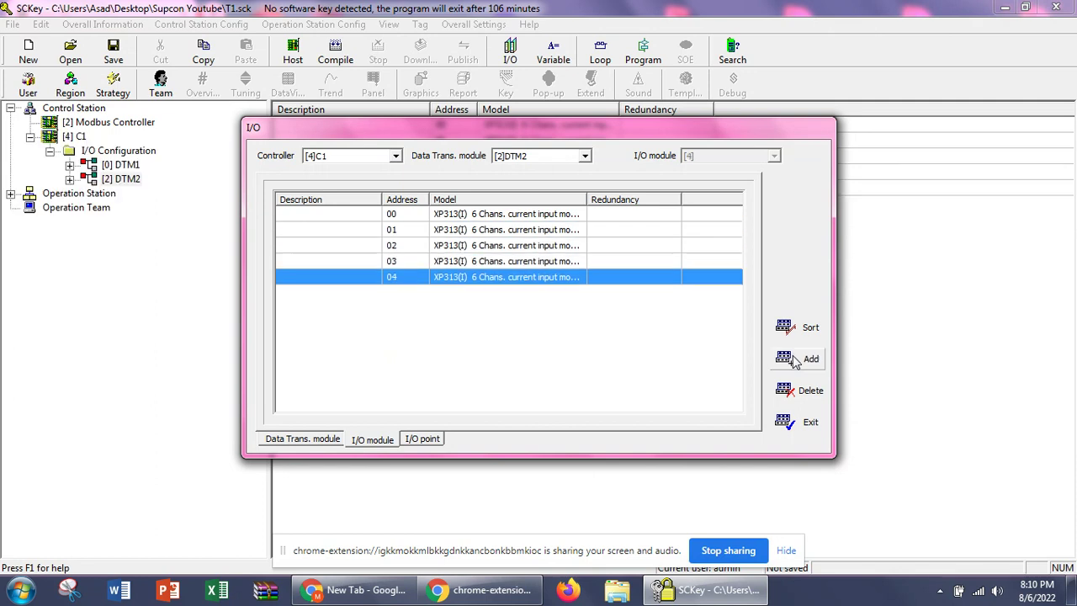
click(795, 360)
click(795, 360)
click(795, 360)
click(795, 360)
click(795, 360)
click(795, 360)
click(795, 360)
click(795, 360)
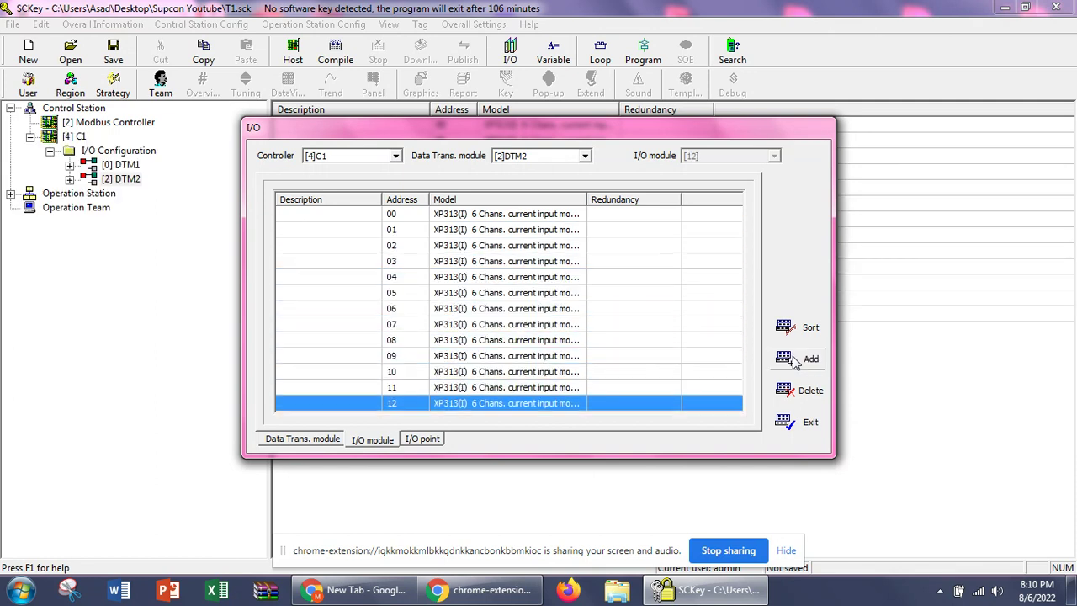
click(795, 360)
click(795, 360)
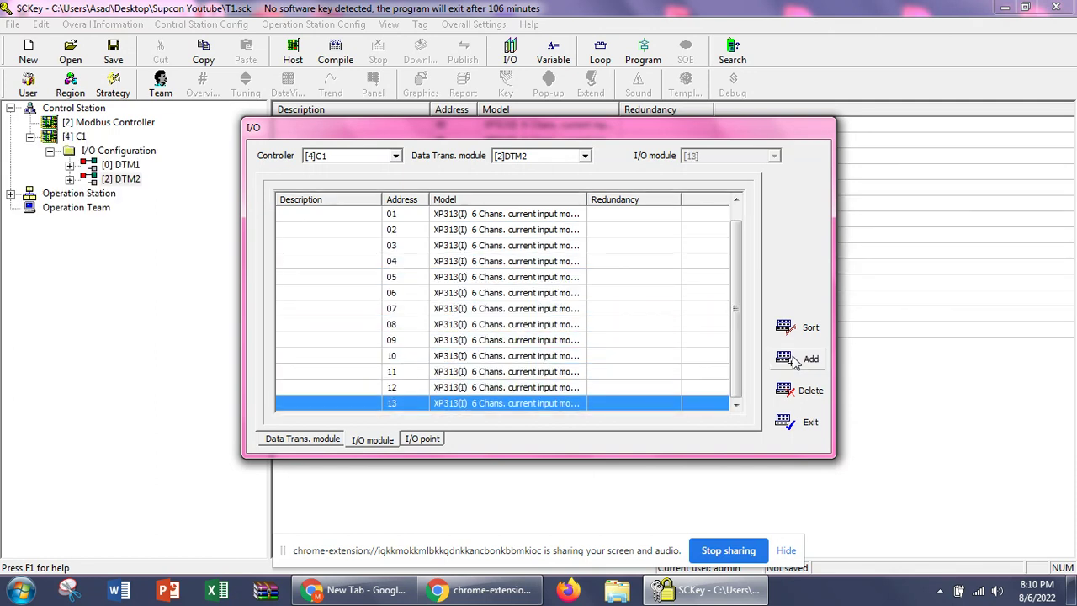
click(795, 360)
- Delete data transmission module DTM2 at address 02 from controller C1
click(328, 439)
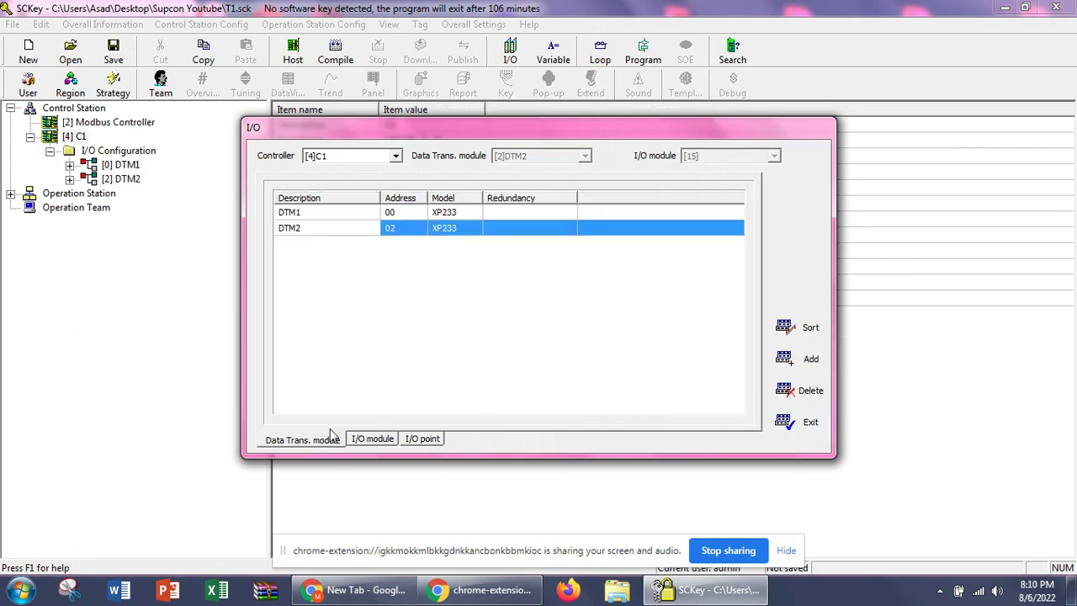
click(793, 392)
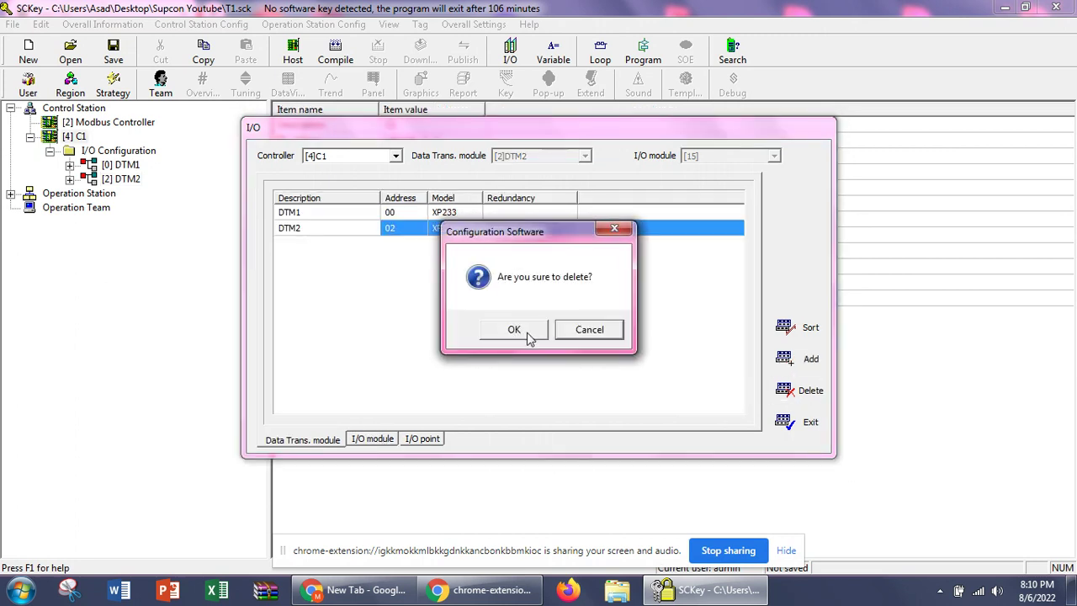
click(514, 329)
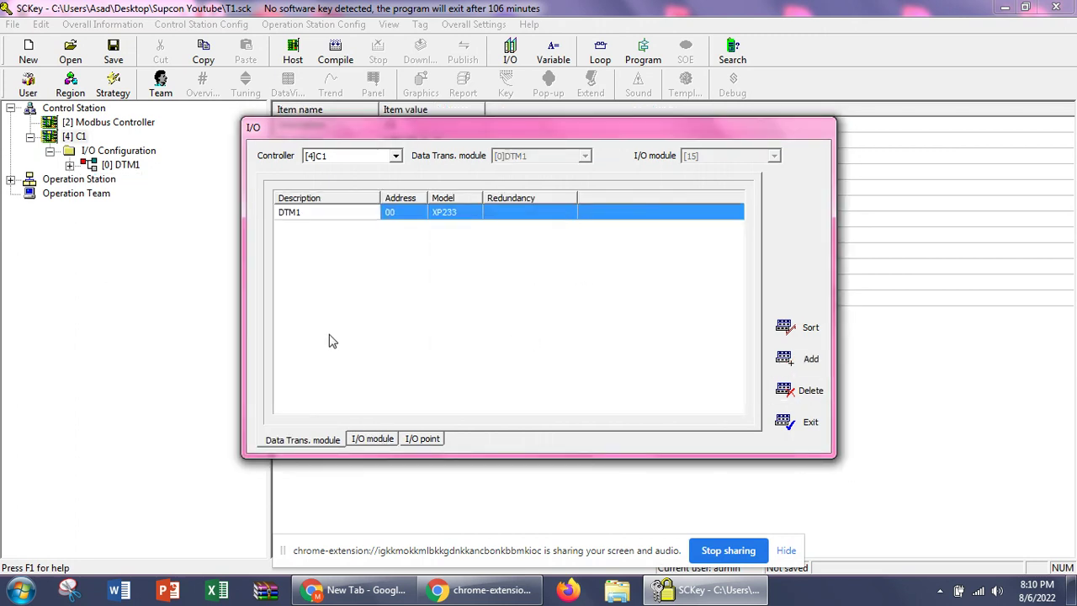
- Delete the I/O module at address 15 from data transmission module DTM1
click(363, 440)
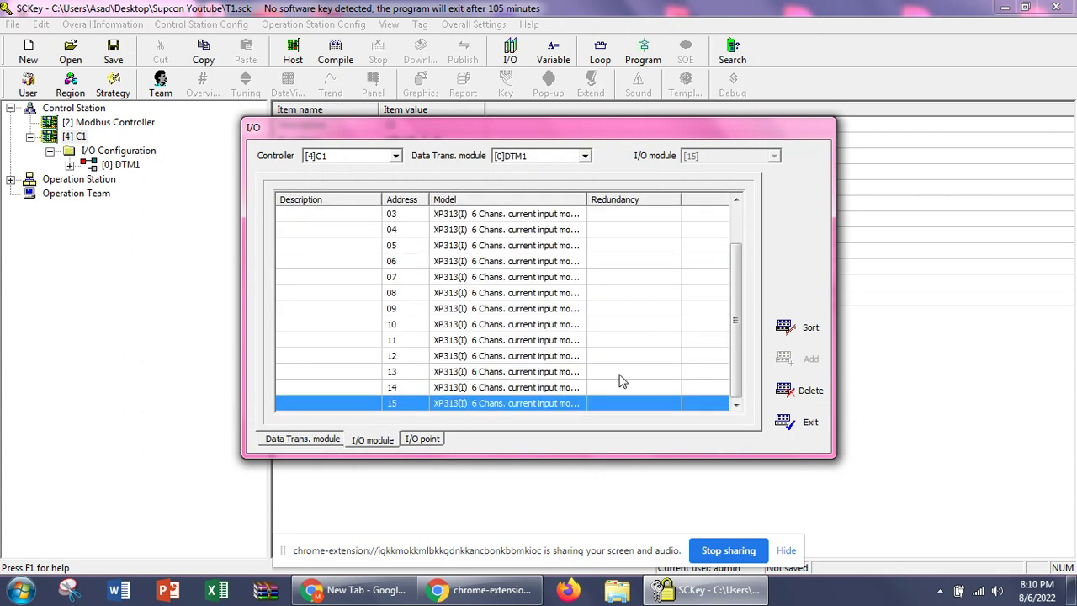
click(806, 394)
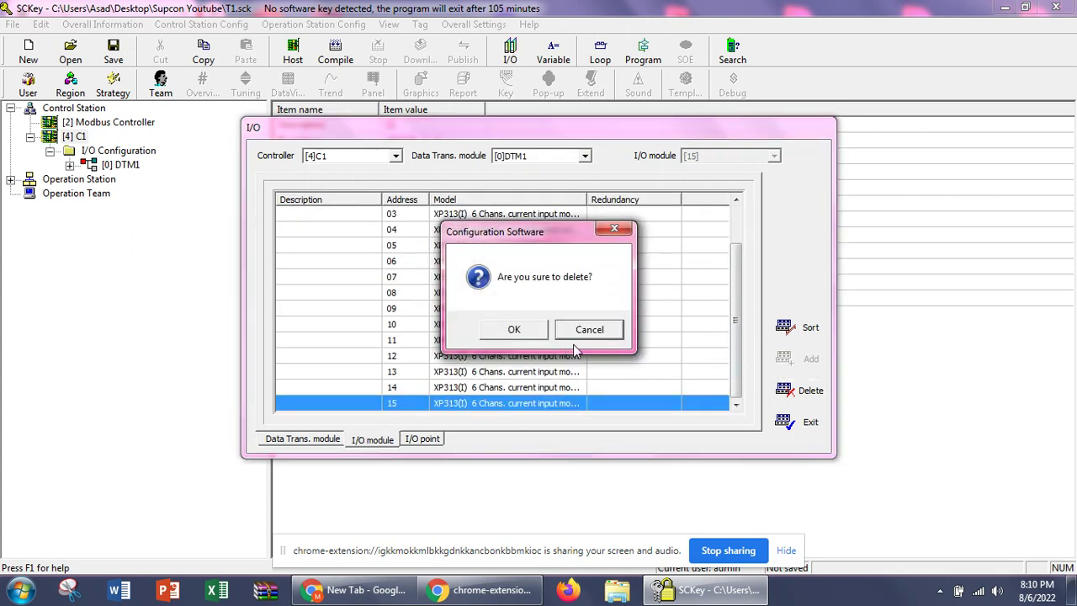
click(514, 329)
scroll(721, 287, up, 1)
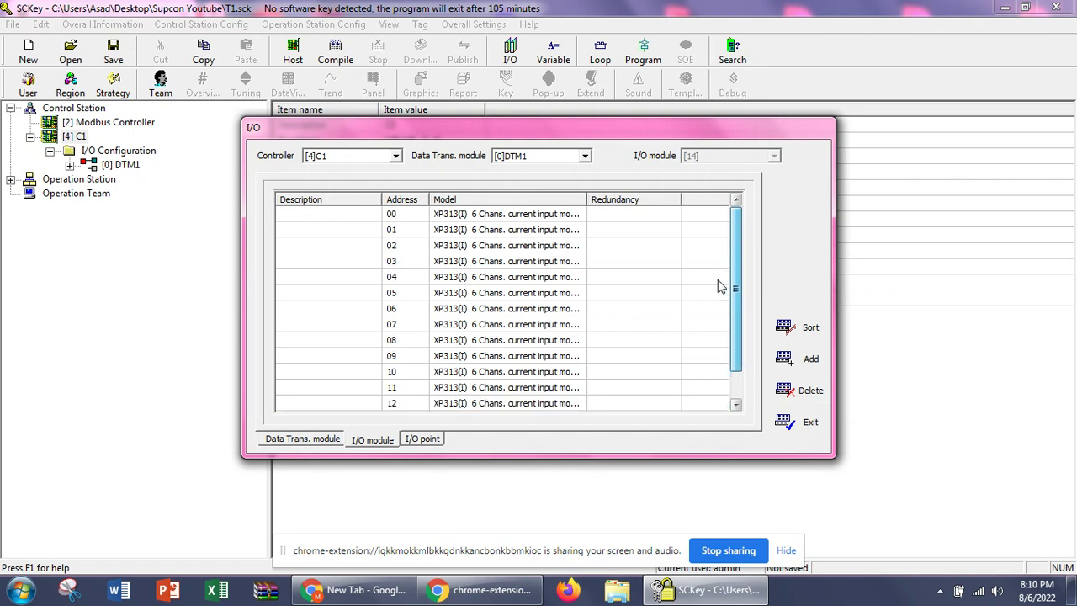
- Delete data transmission module DTM1 at address 00 together with its I/O modules
click(331, 439)
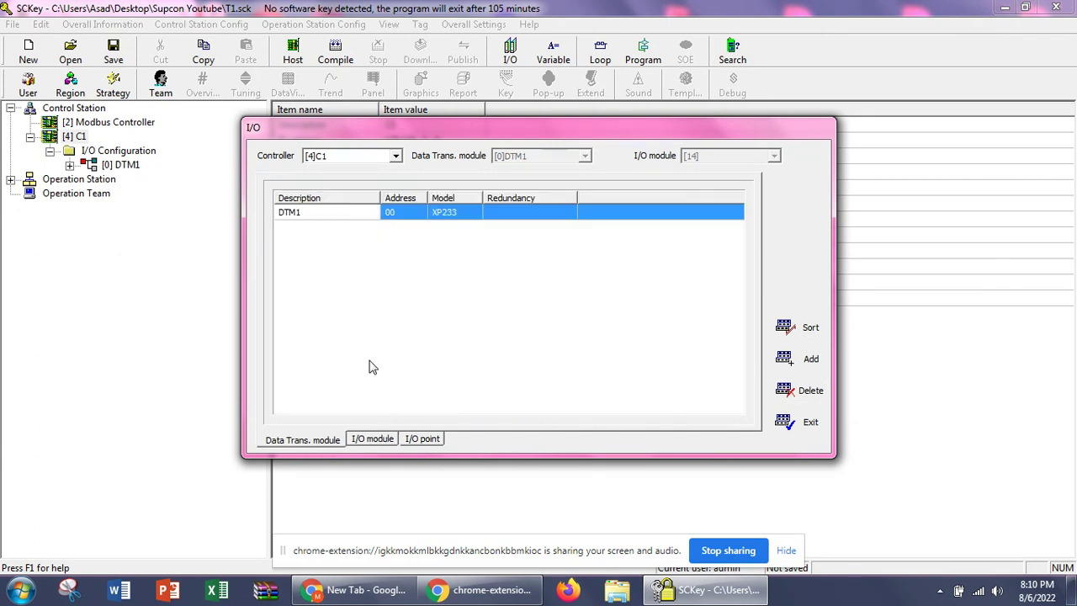
click(791, 389)
key(Return)
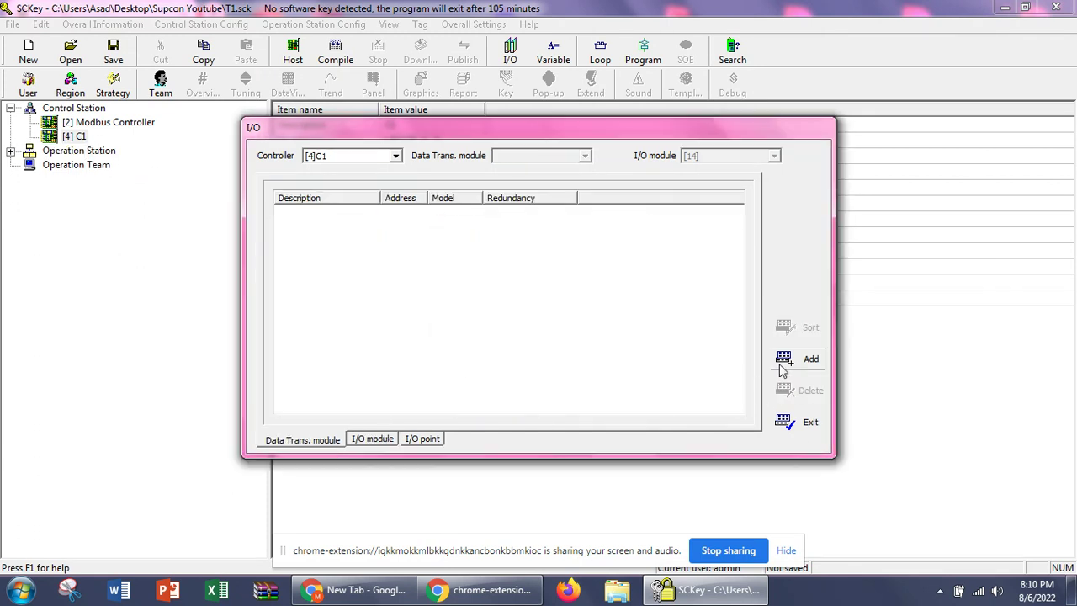
- Add a fresh XP233 data transmission module at address 00 and describe it as DTM1
click(780, 365)
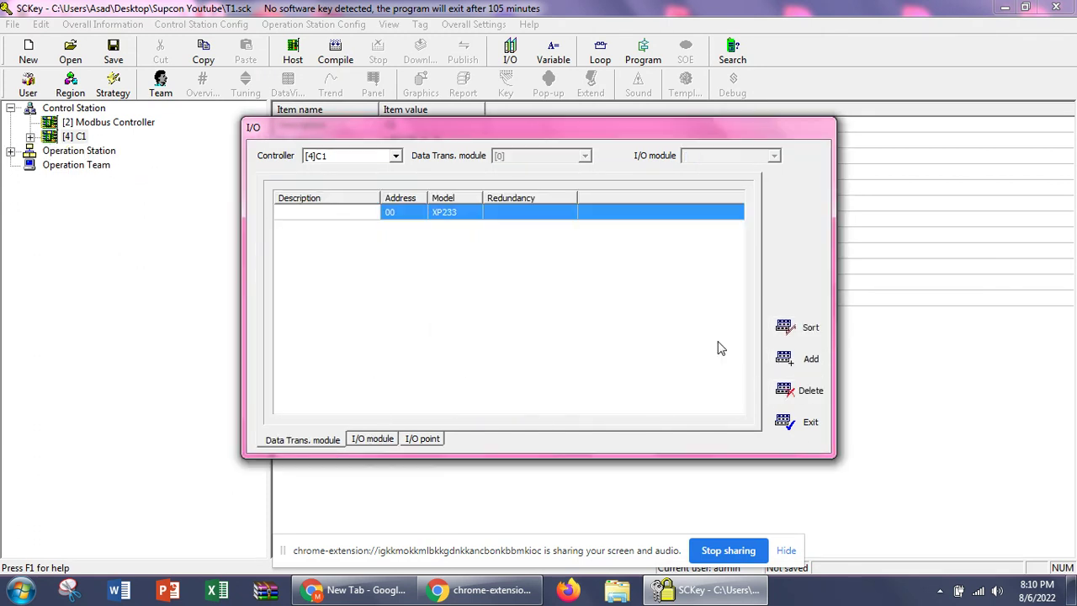
click(331, 214)
text(DTM1)
key(Return)
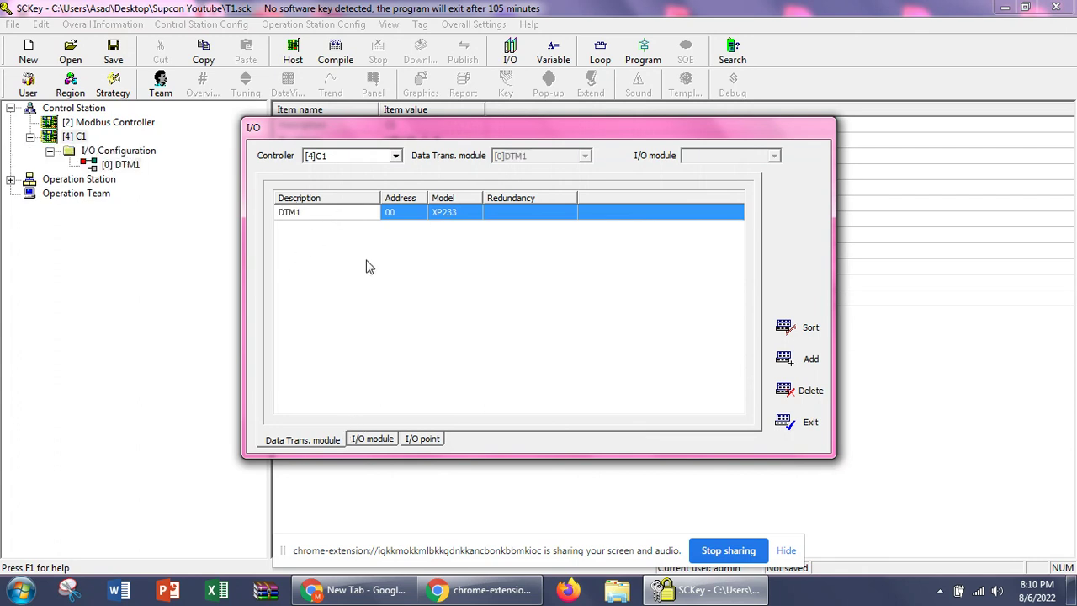
- Add an I/O module at address 00 under DTM1 and set its model to XP322 4 Chans. AO module
click(372, 439)
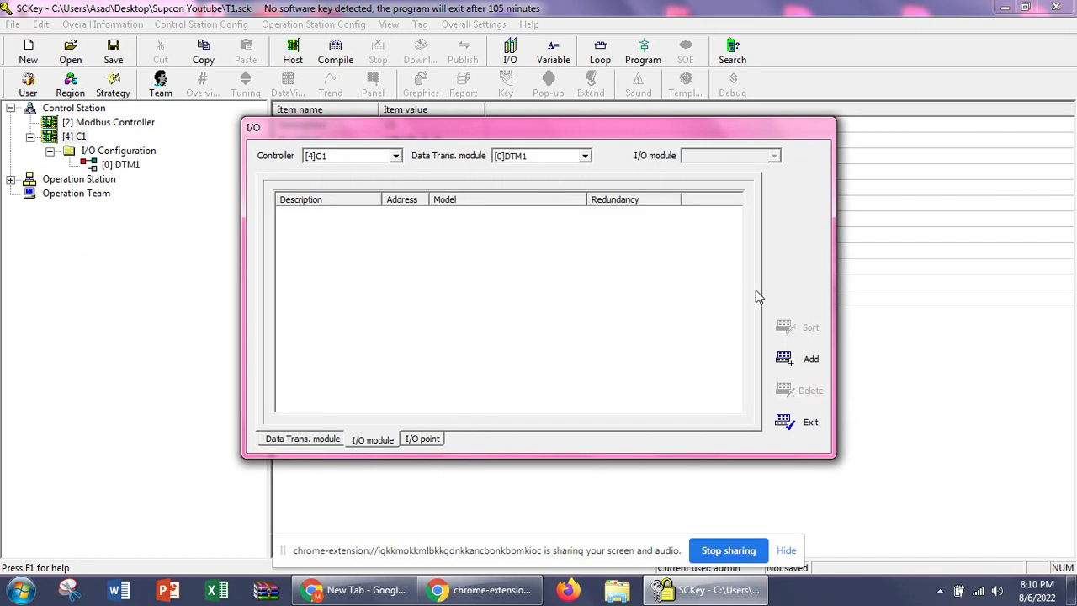
click(807, 360)
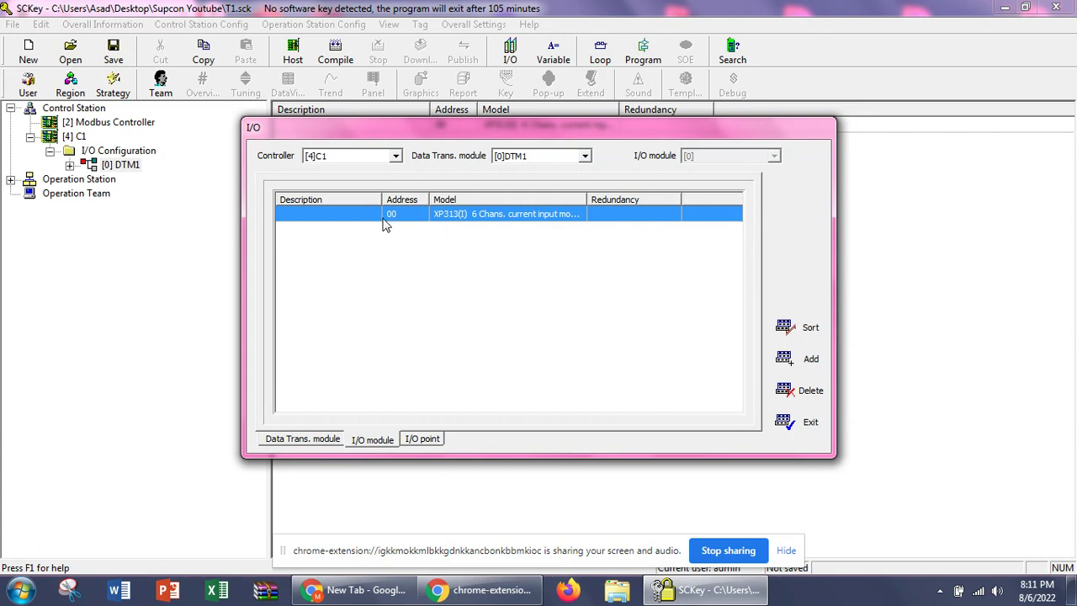
click(511, 217)
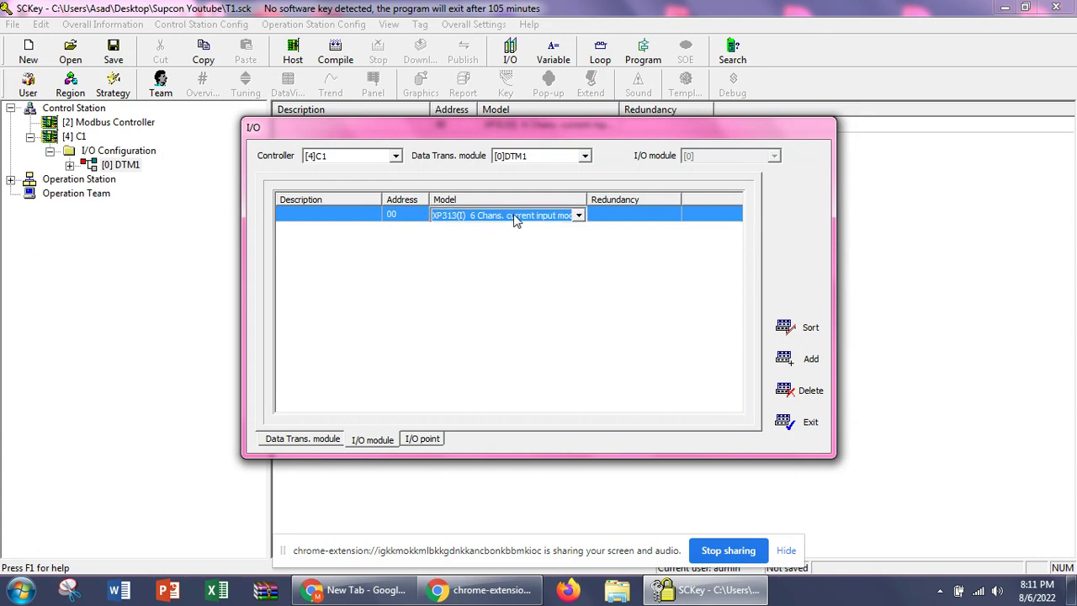
click(580, 216)
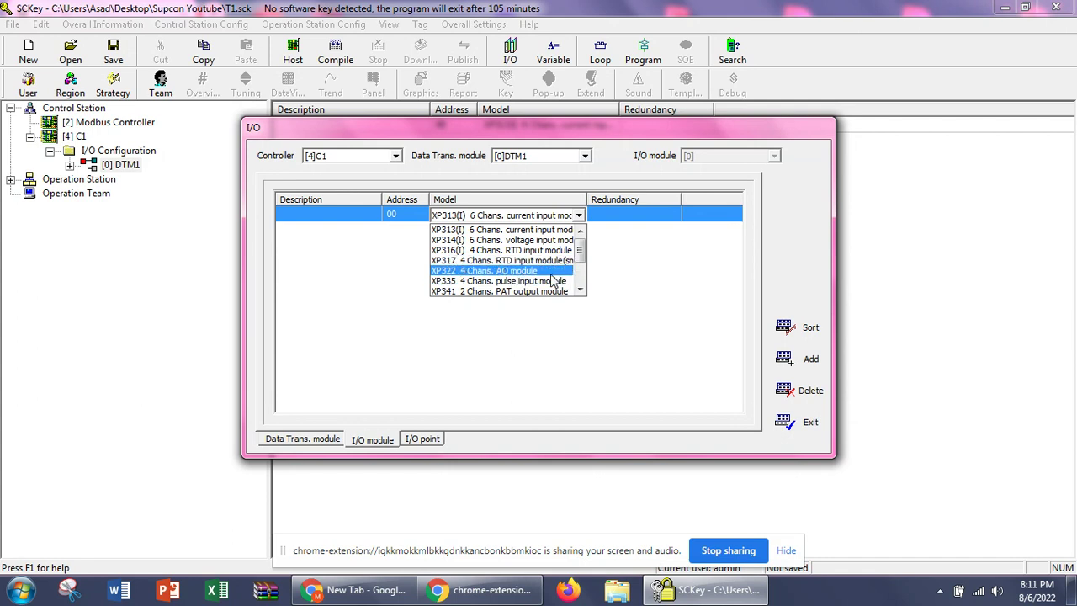
scroll(552, 280, down, 1)
scroll(543, 289, down, 2)
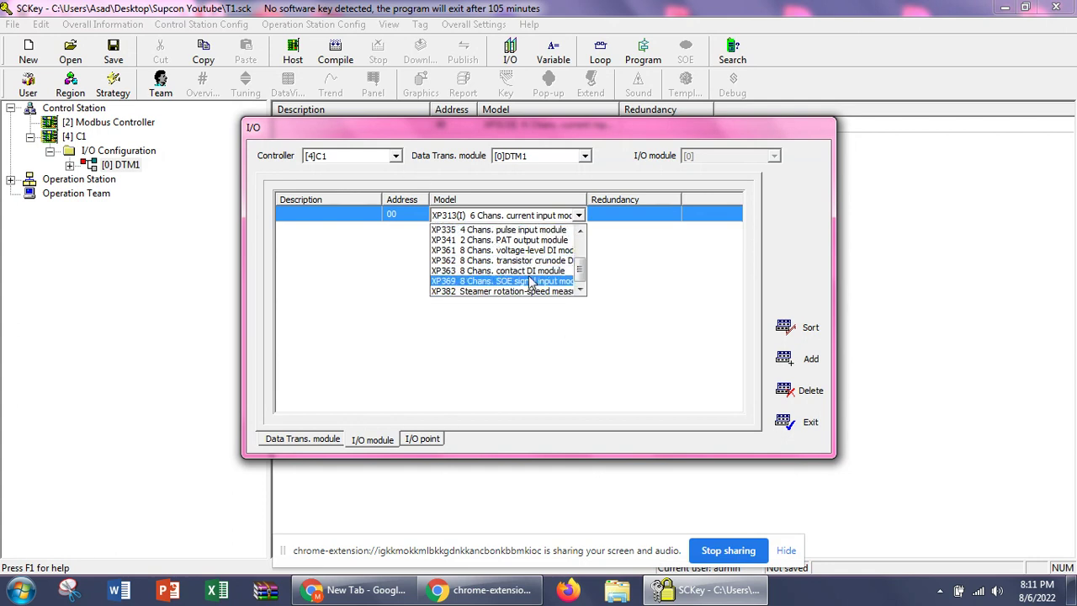
scroll(513, 271, up, 2)
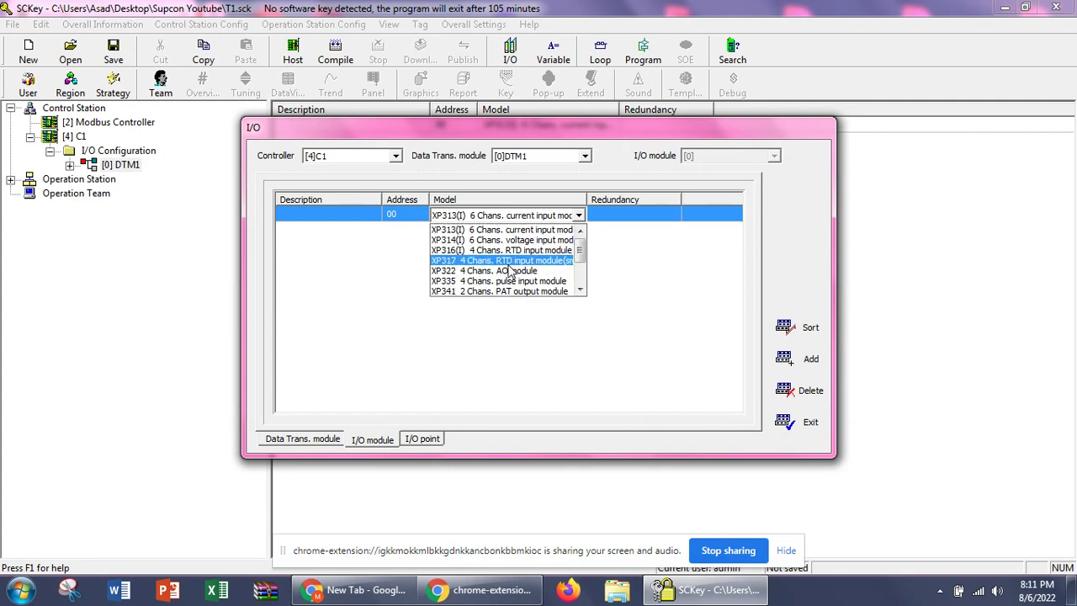
click(518, 273)
- Add a second I/O module at address 01 under DTM1 and set its model to XP313(I) 6 Chans. current input
click(778, 358)
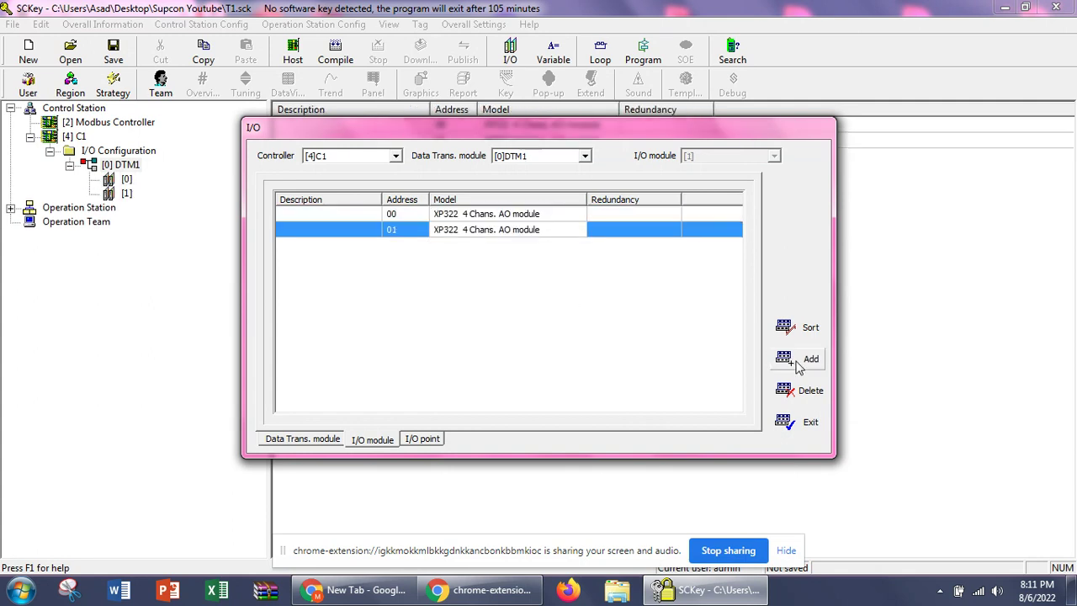
click(569, 233)
click(570, 233)
scroll(530, 261, up, 2)
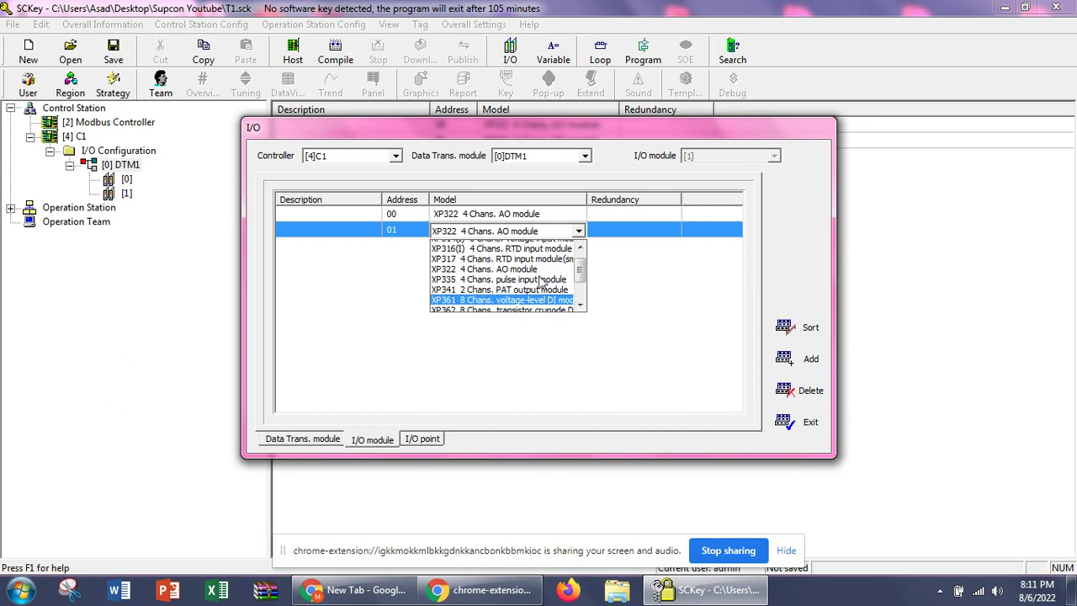
click(533, 246)
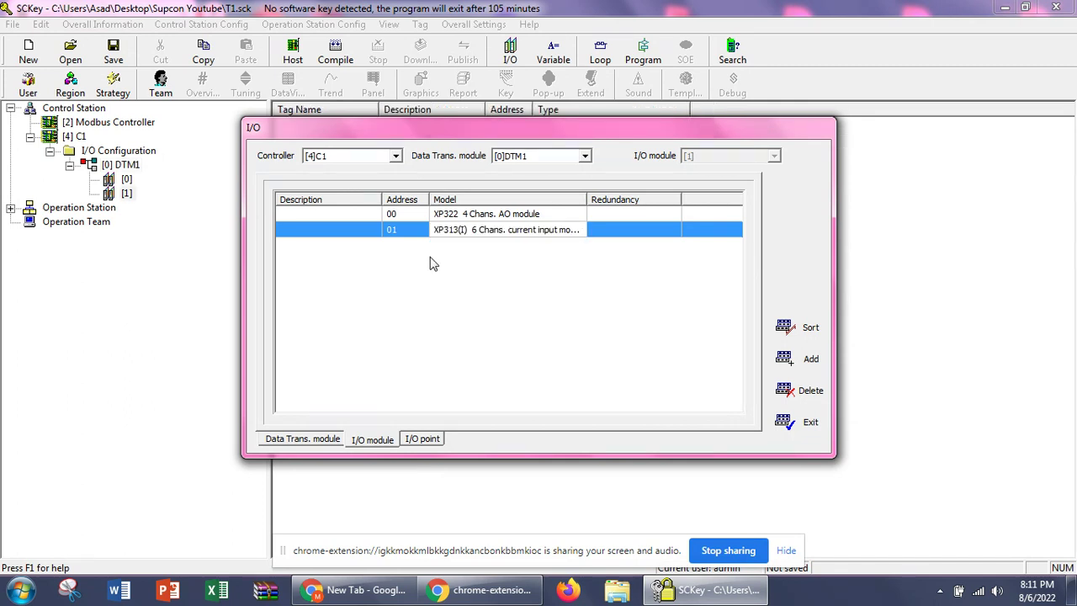
- Describe the I/O module at address 00 as AO and the one at address 01 as AI
click(317, 212)
text(A)
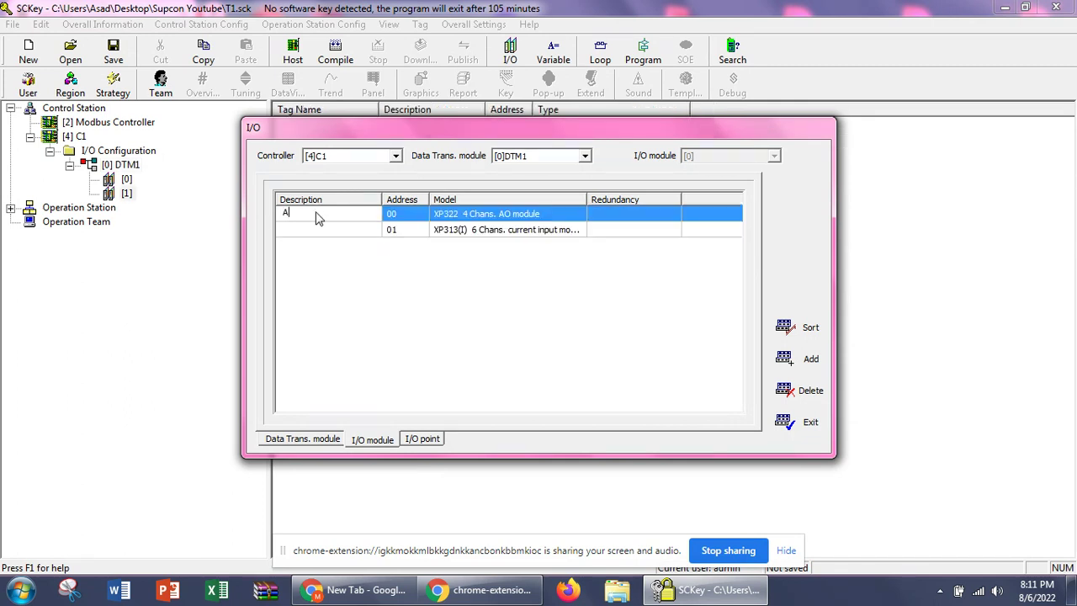
text(O)
click(308, 233)
text(AI)
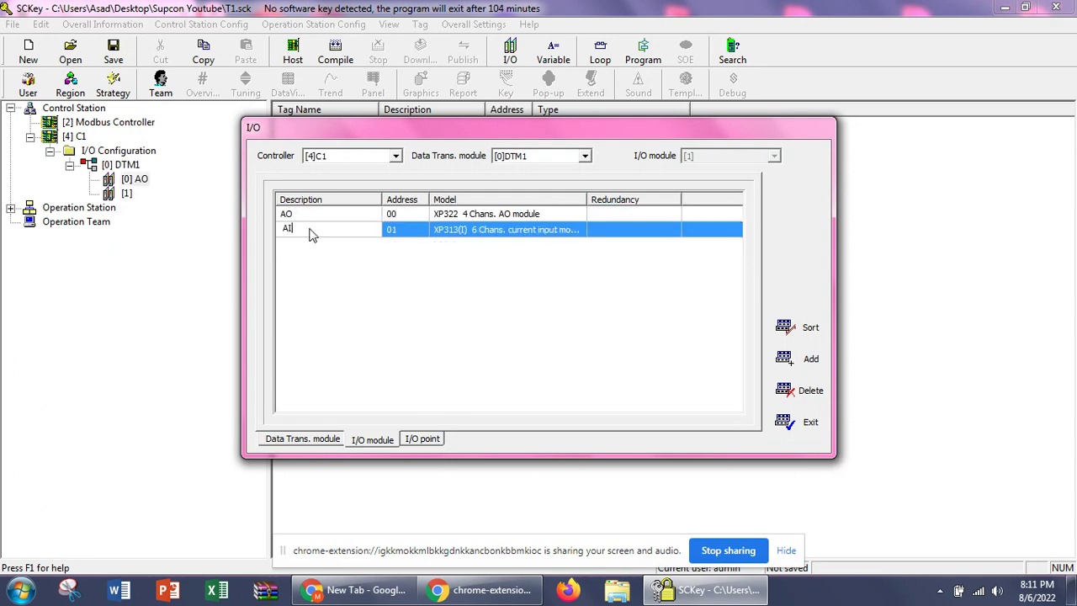
key(Return)
- Add four I/O points, addresses 00 to 03, to the AO module
click(350, 215)
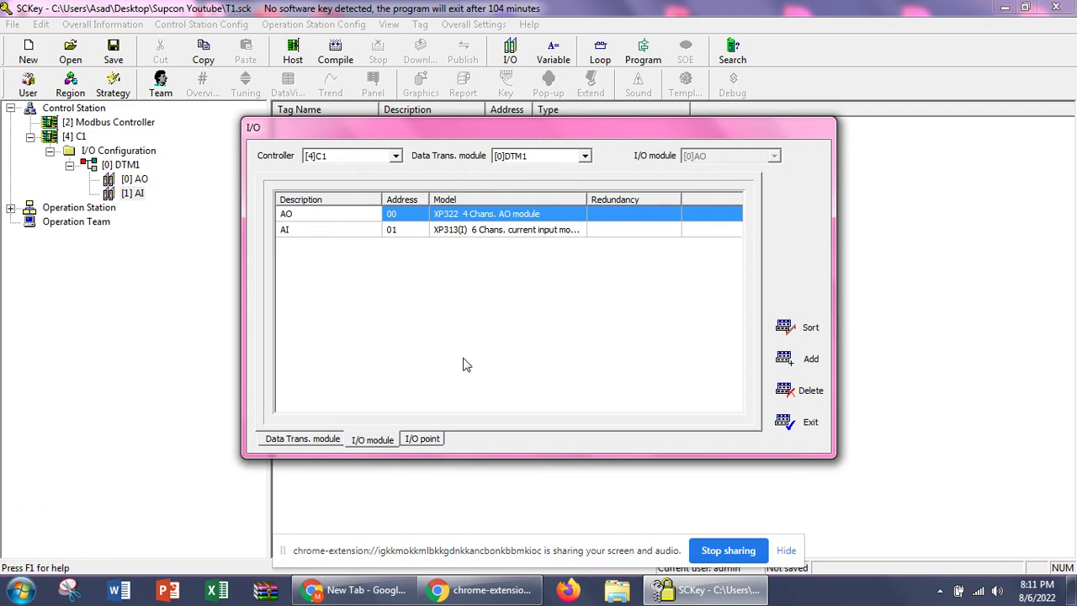
click(434, 444)
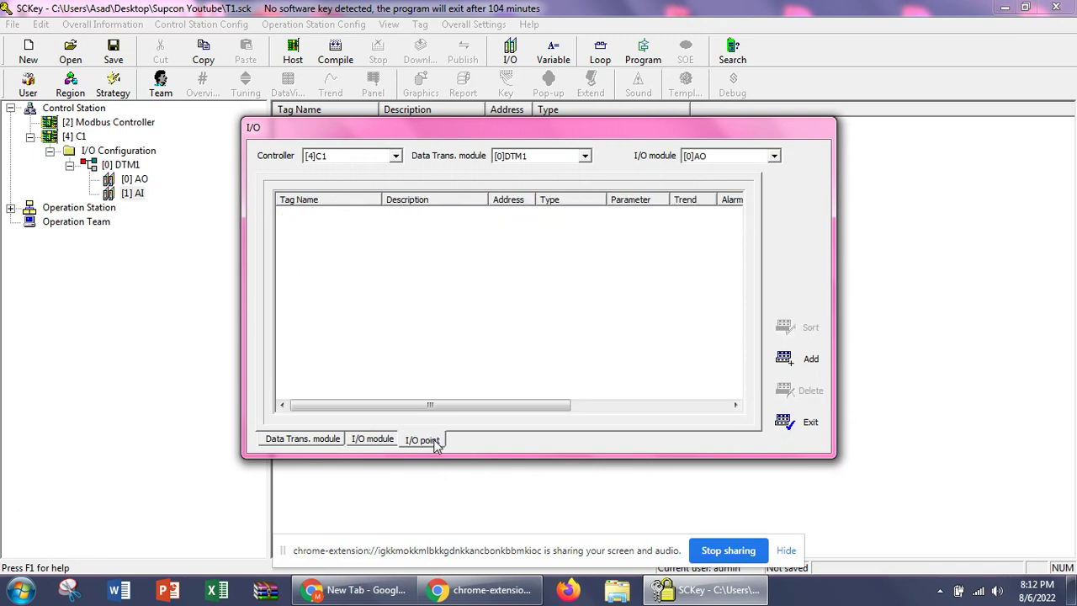
click(808, 359)
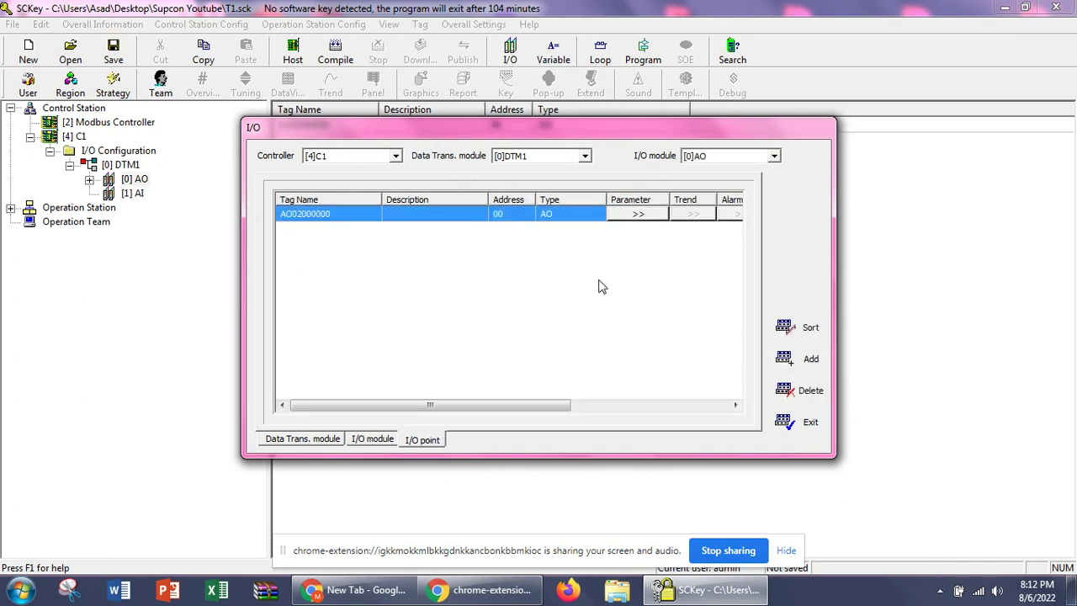
click(806, 360)
click(805, 360)
click(805, 362)
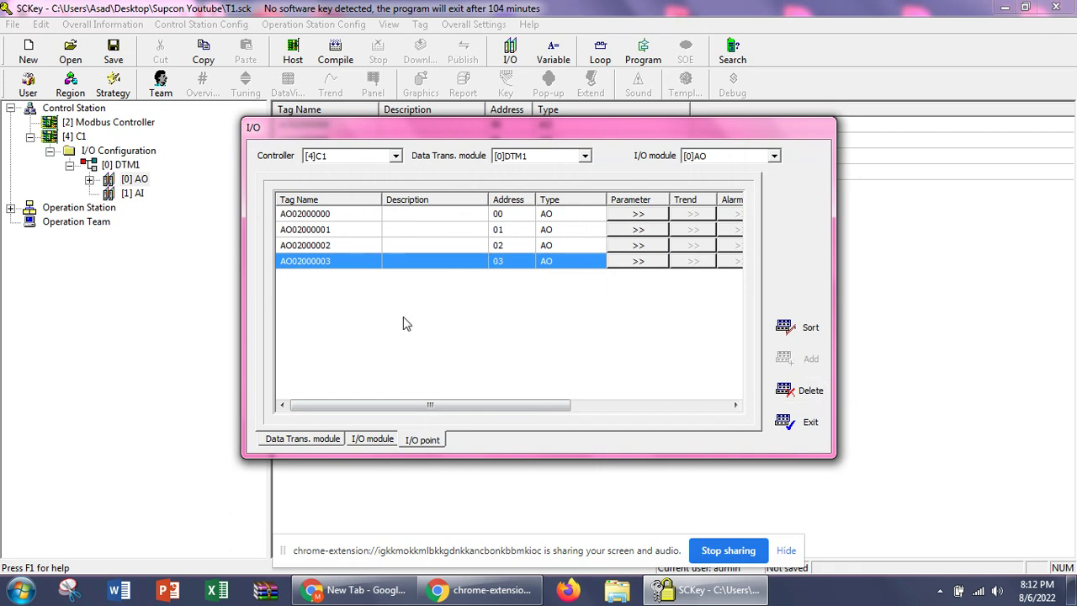
- Add six I/O points, addresses 00 to 05, to the AI module
click(374, 441)
click(342, 230)
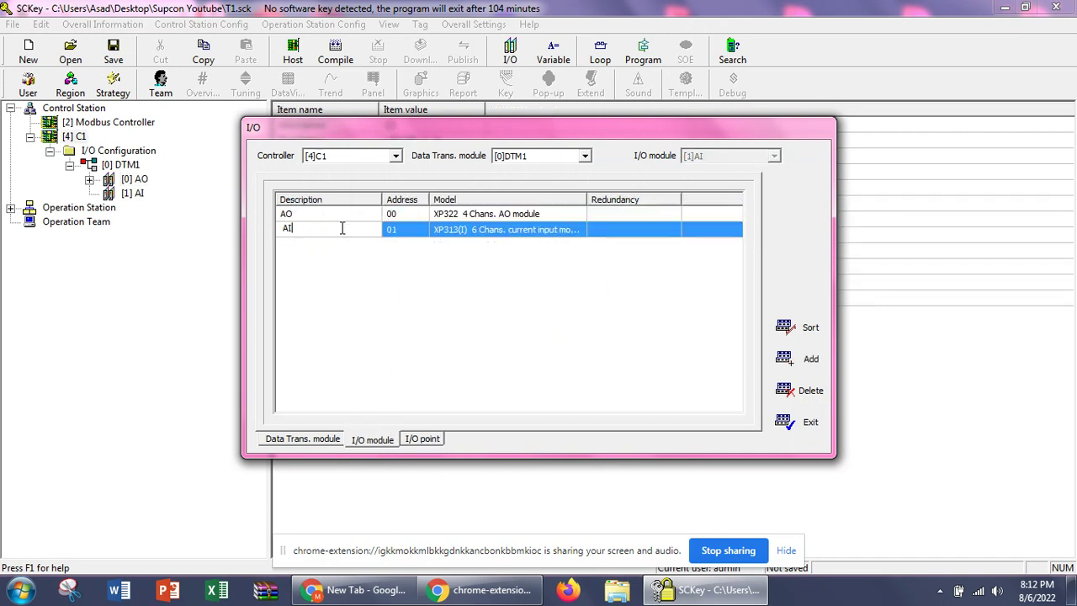
click(419, 443)
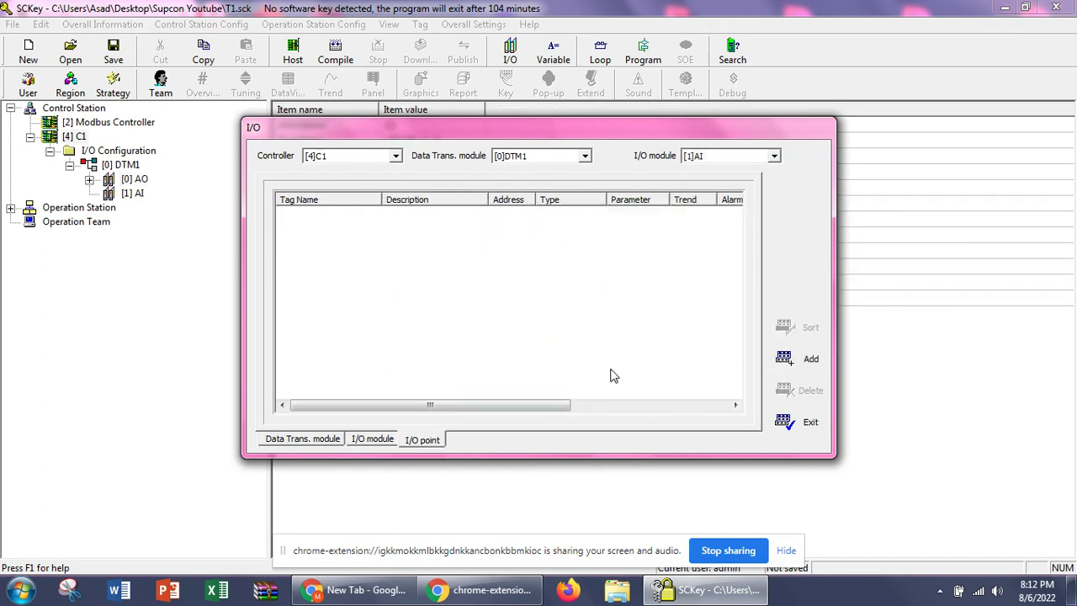
double_click(811, 358)
double_click(810, 358)
double_click(806, 359)
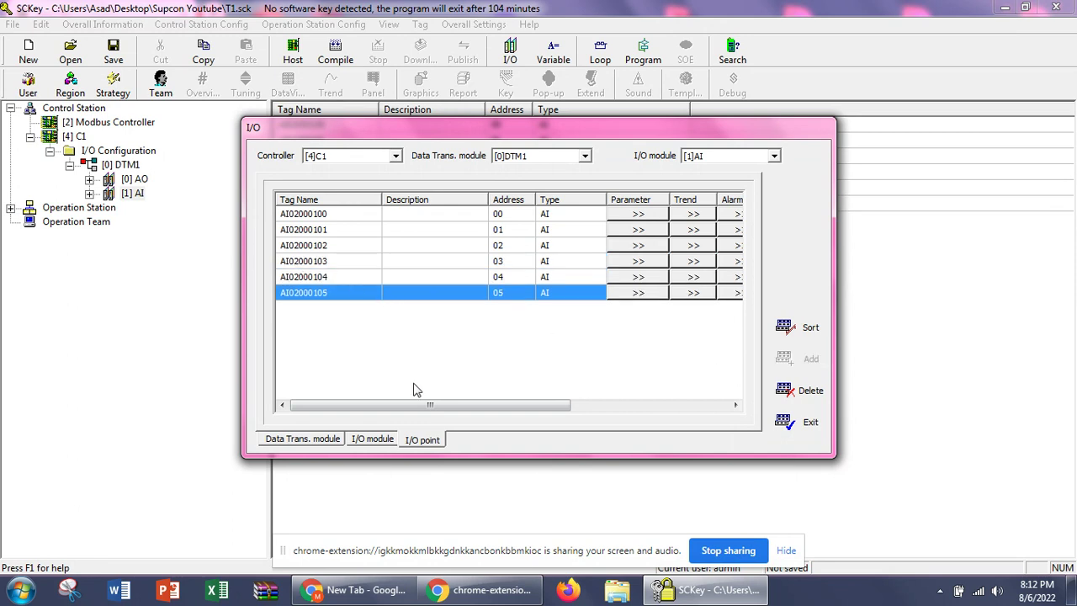
- Switch back to the I/O point list of the AO module at address 00
click(379, 440)
click(339, 215)
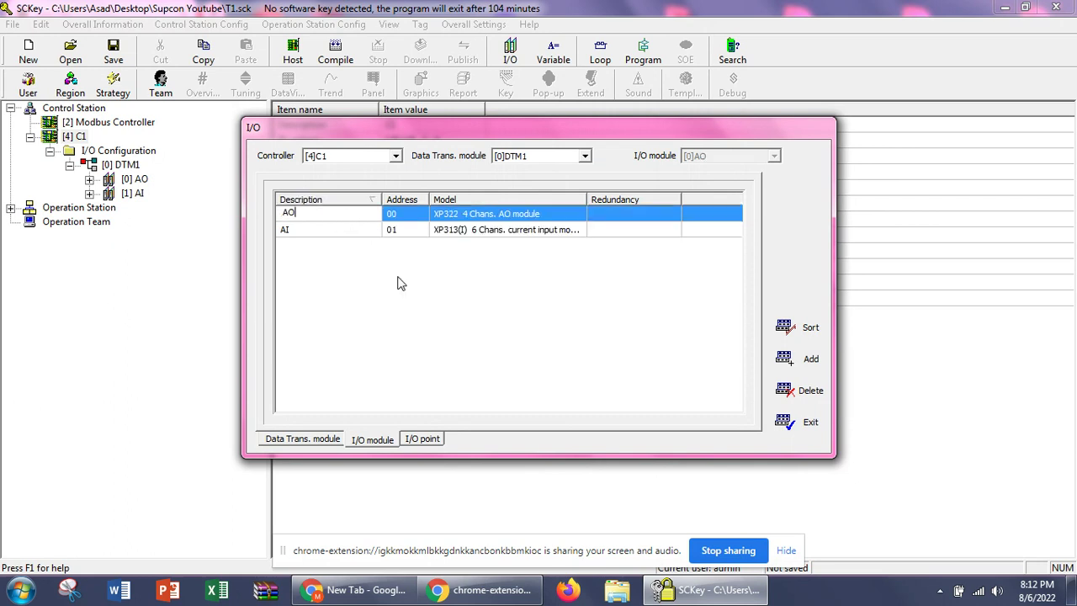
click(424, 439)
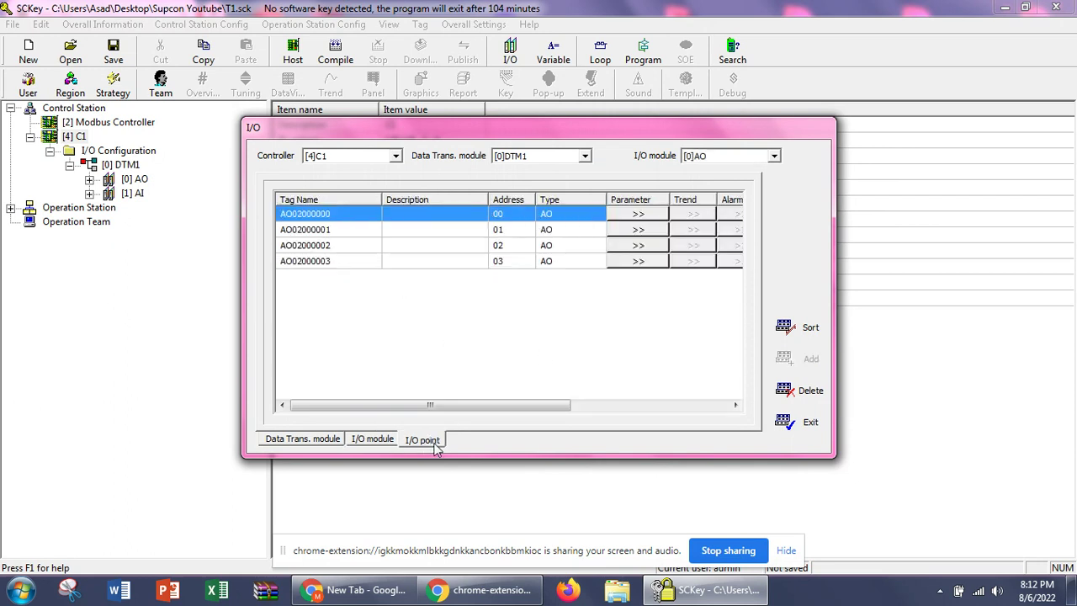
click(345, 215)
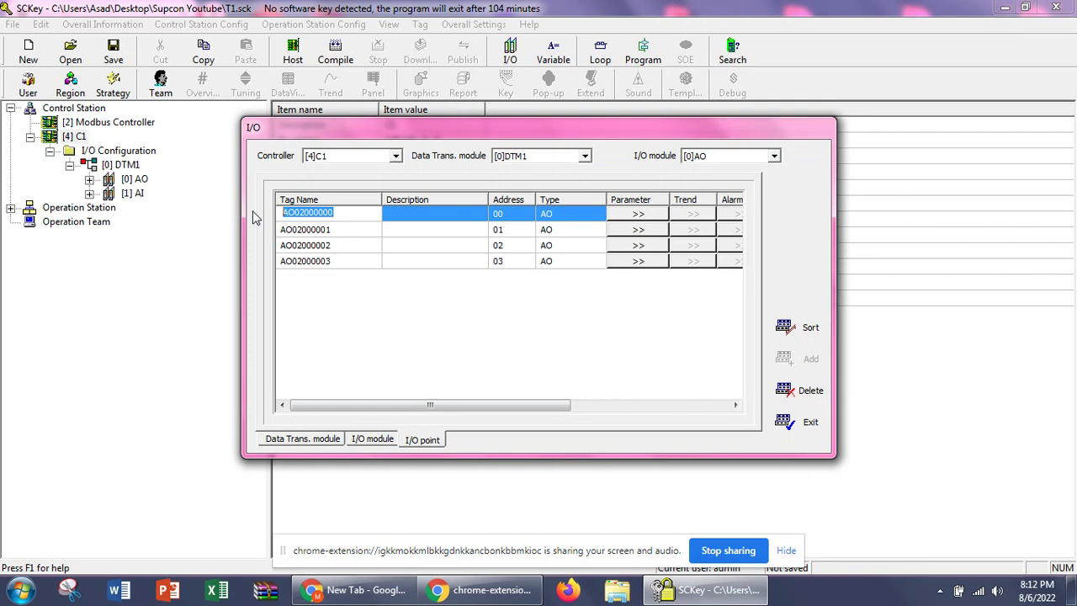
text(Suction)
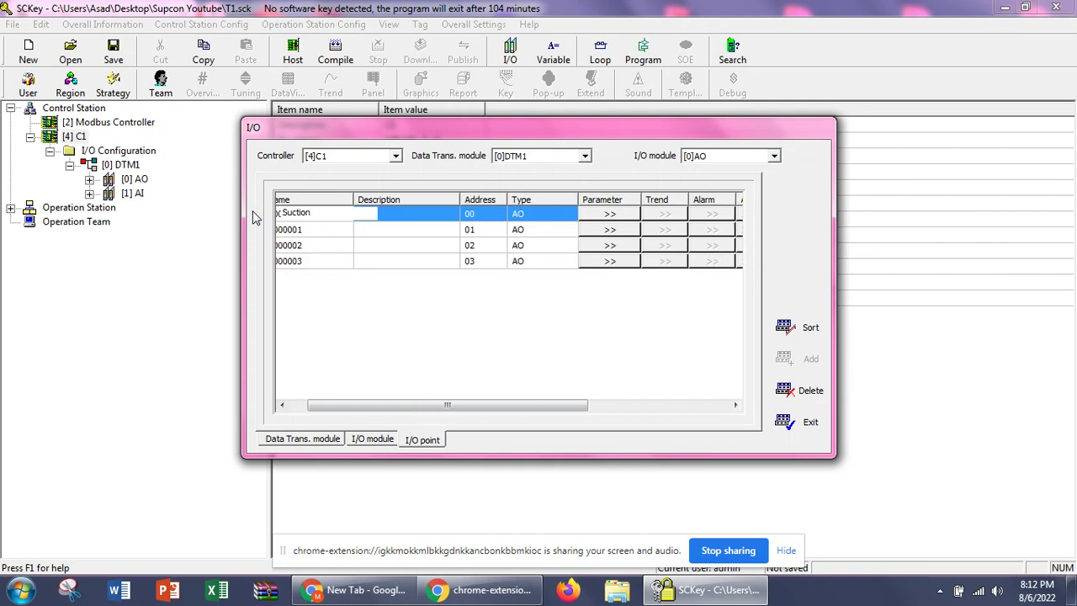
key(BackSpace)
key(BackSpace)
key(BackSpace)
key(BackSpace)
key(BackSpace)
key(BackSpace)
key(BackSpace)
key(BackSpace)
click(453, 407)
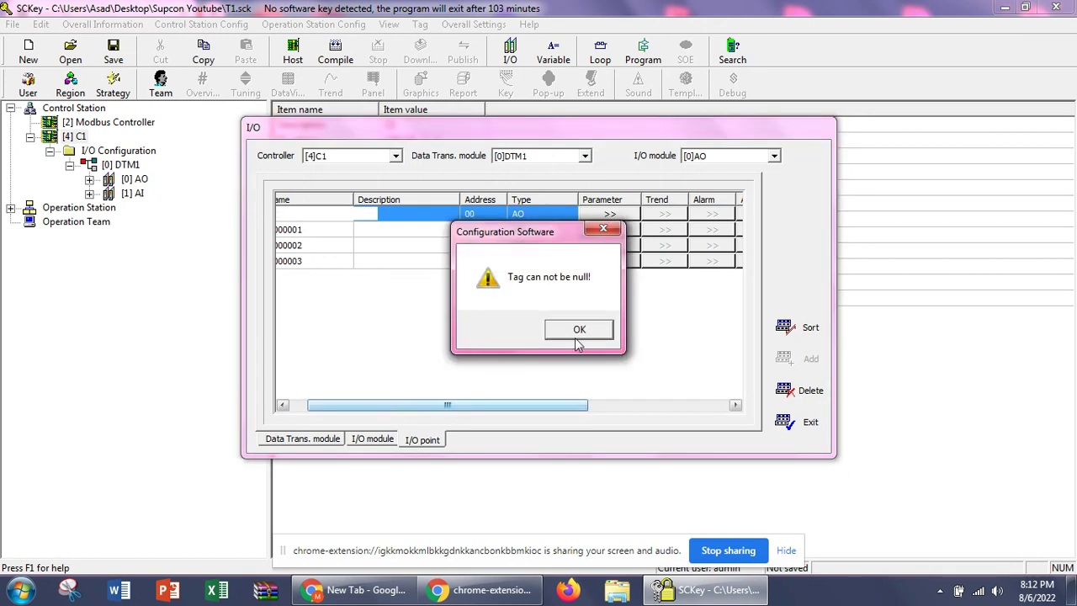
click(576, 330)
drag(416, 405, 400, 405)
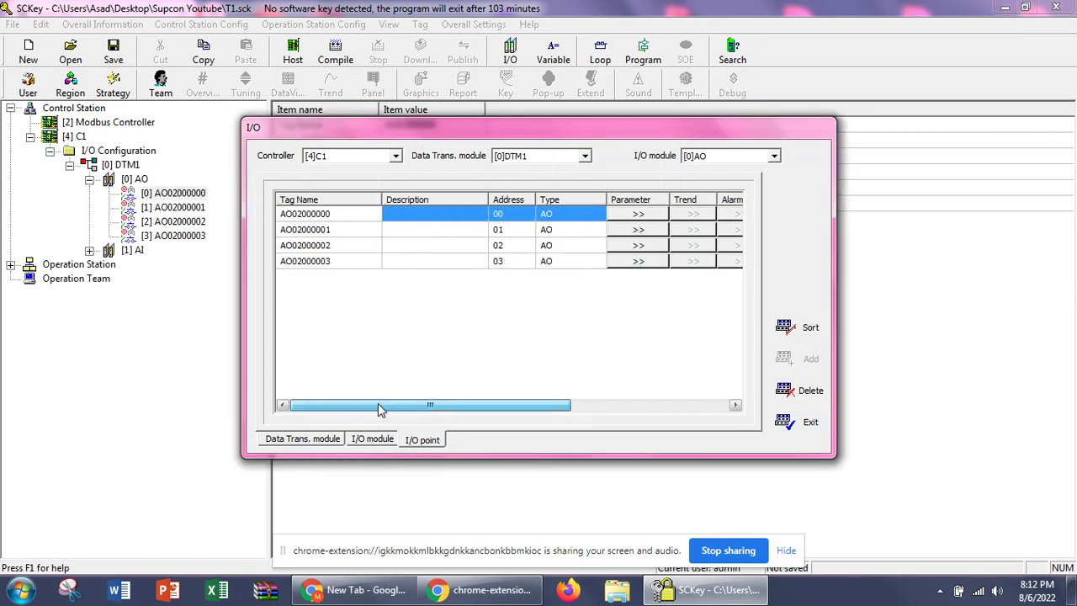
- Try to rename the AO point at address 00 as Control Valve
click(339, 214)
drag(336, 213, 274, 219)
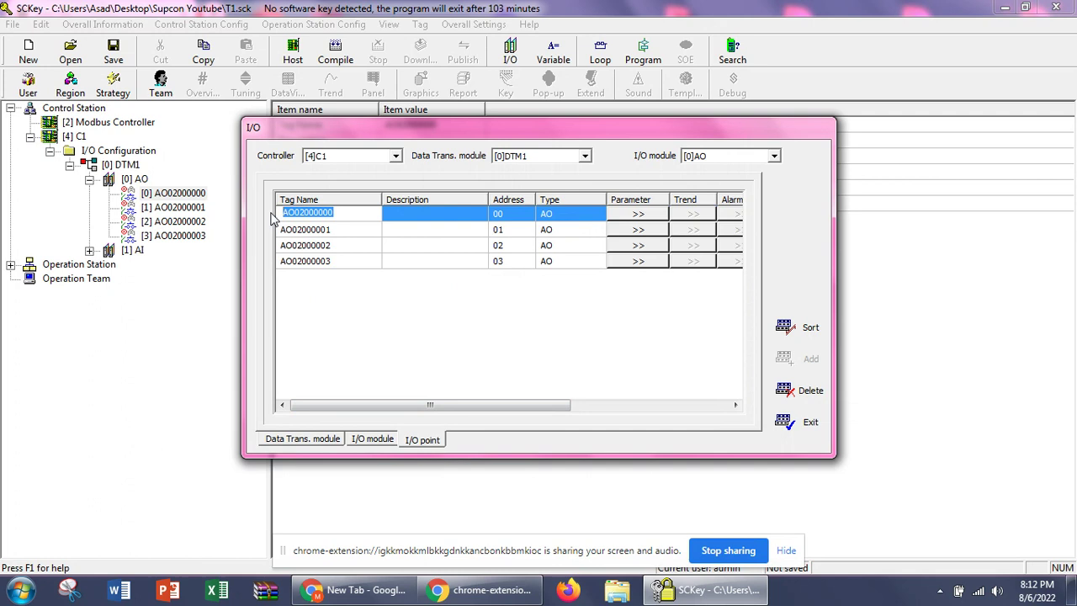
text(Control Valve)
click(326, 315)
key(Return)
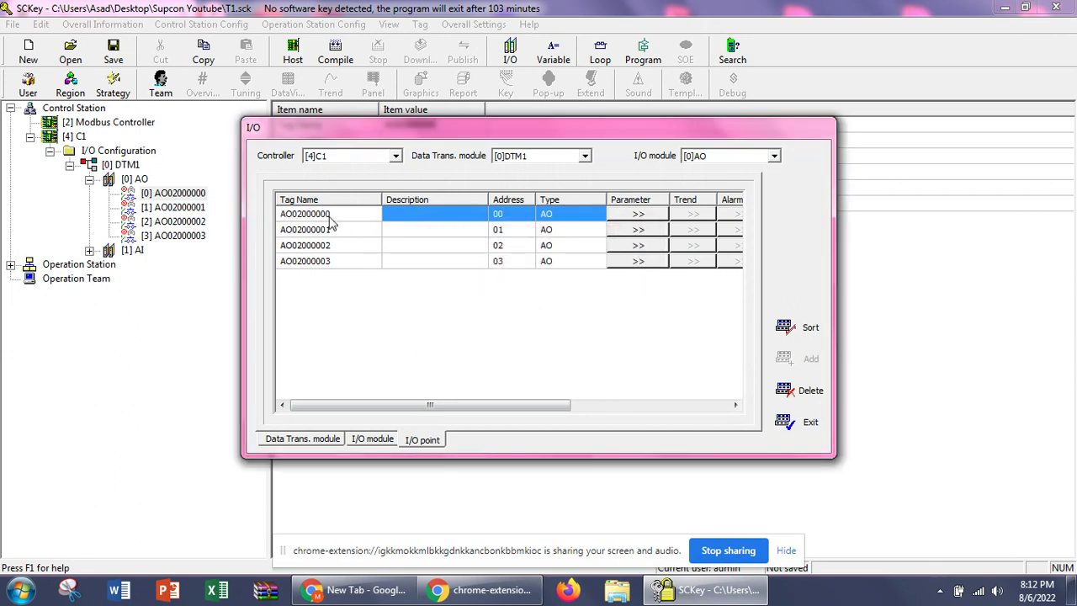
- Set the tag name of the AO point at address 00 to ControlVlv
click(332, 221)
double_click(332, 217)
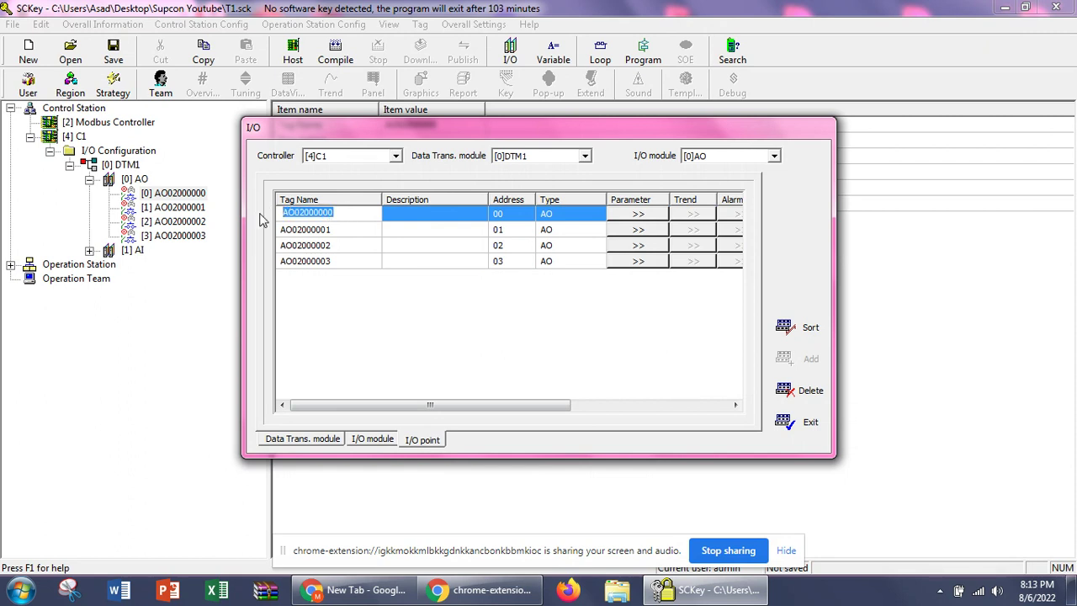
text(ControlVlv)
click(404, 320)
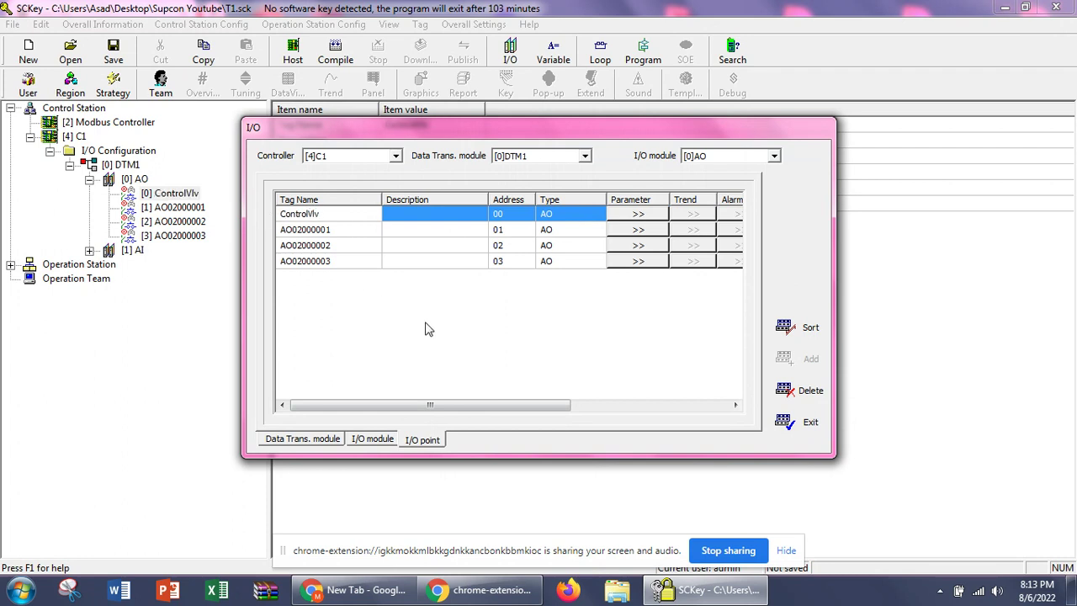
- Set the tag name of the AO point at address 01 to RPM
click(315, 233)
drag(348, 229, 270, 230)
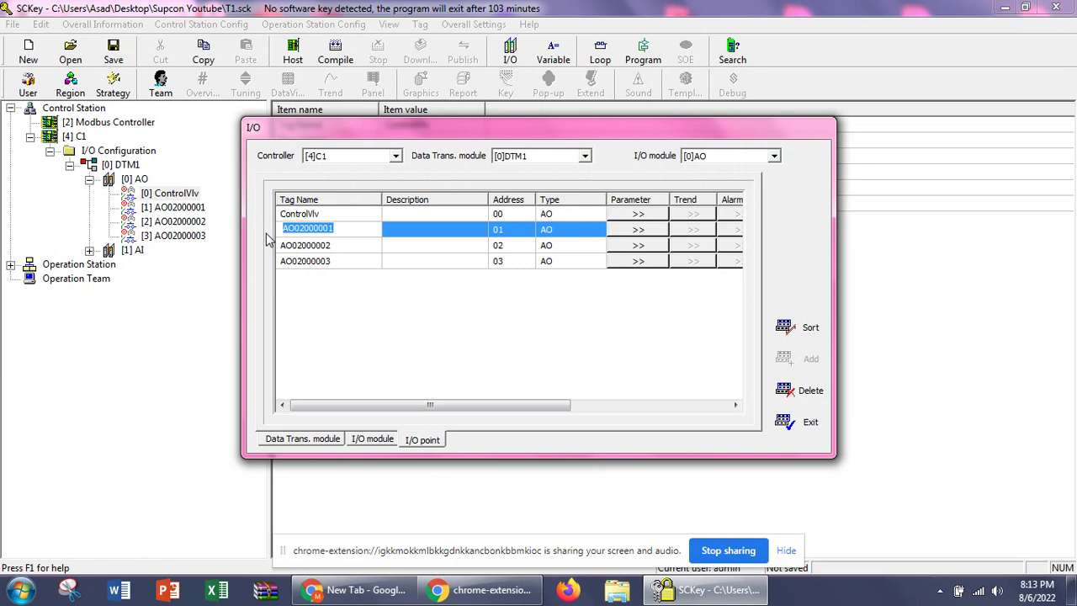
text(RPM)
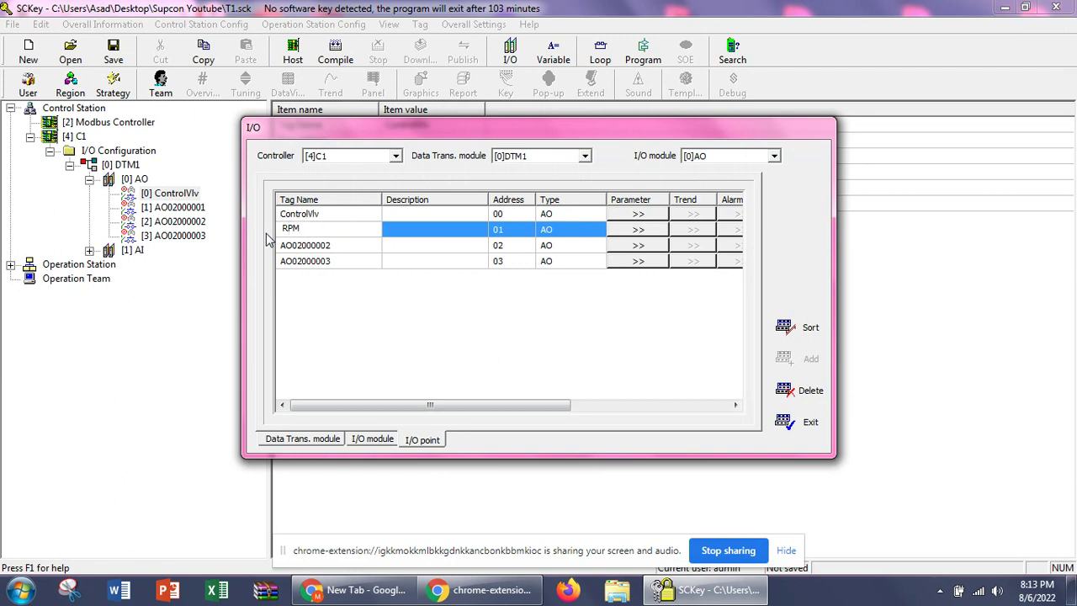
click(409, 356)
click(354, 246)
click(350, 246)
drag(351, 247, 239, 241)
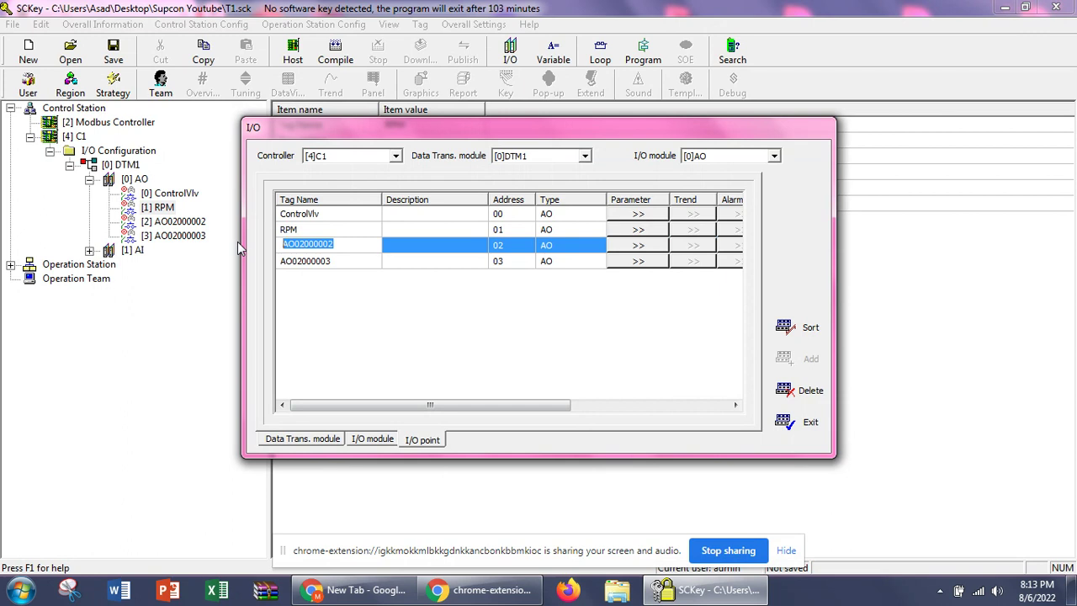
click(459, 284)
double_click(363, 231)
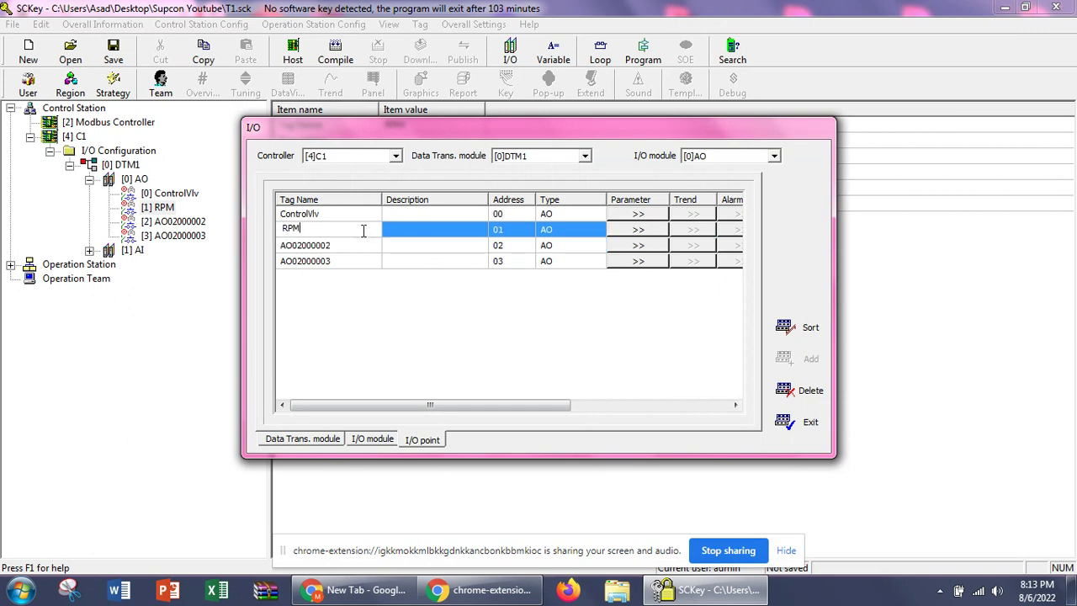
- Delete the unused AO points at addresses 02 and 03 from the AO module
click(350, 246)
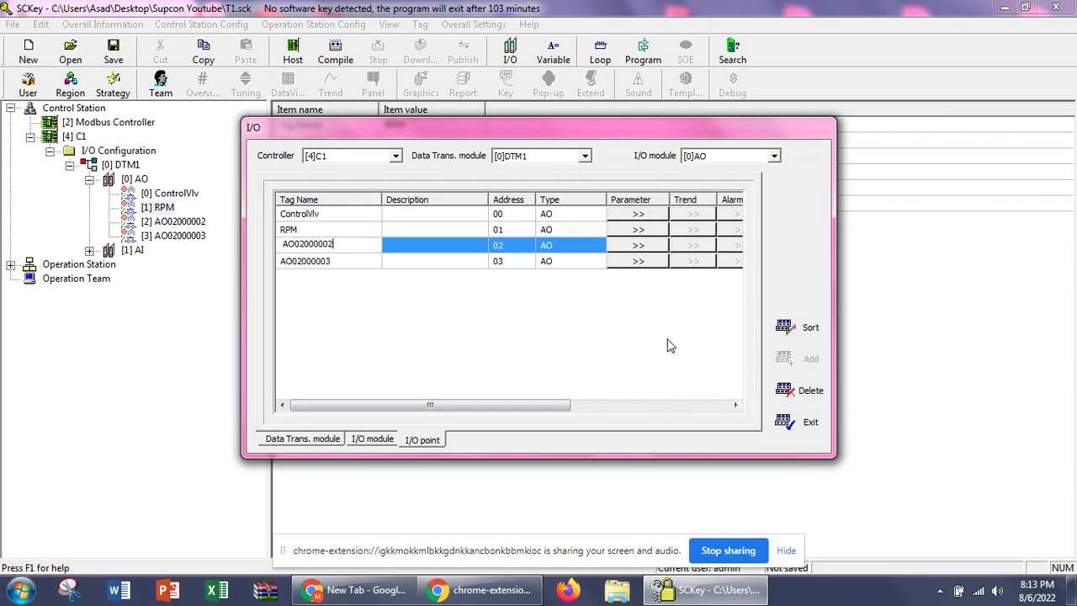
click(799, 391)
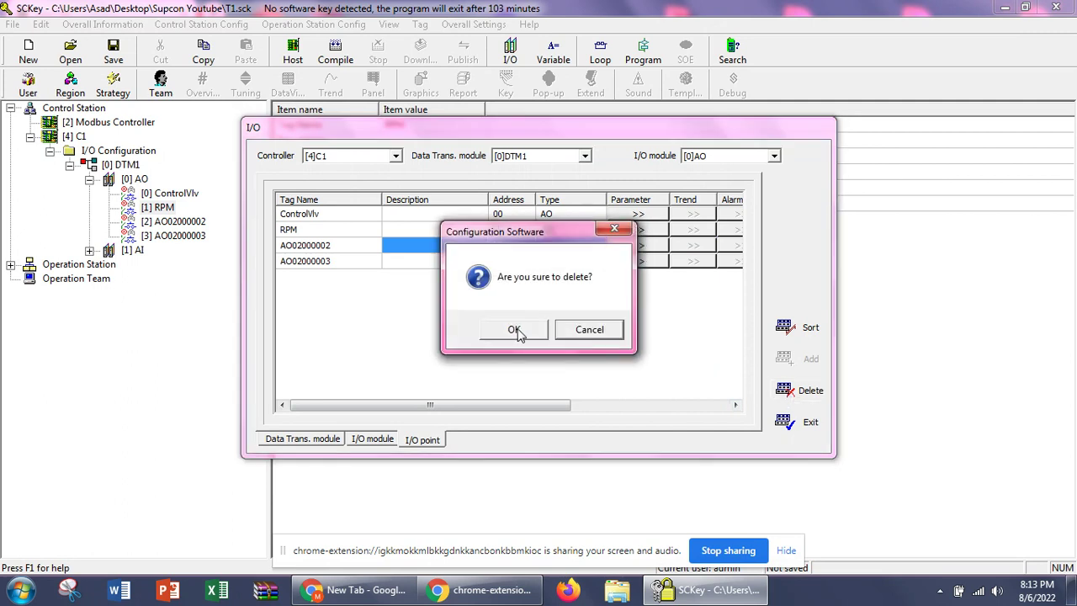
click(515, 331)
click(799, 391)
click(505, 333)
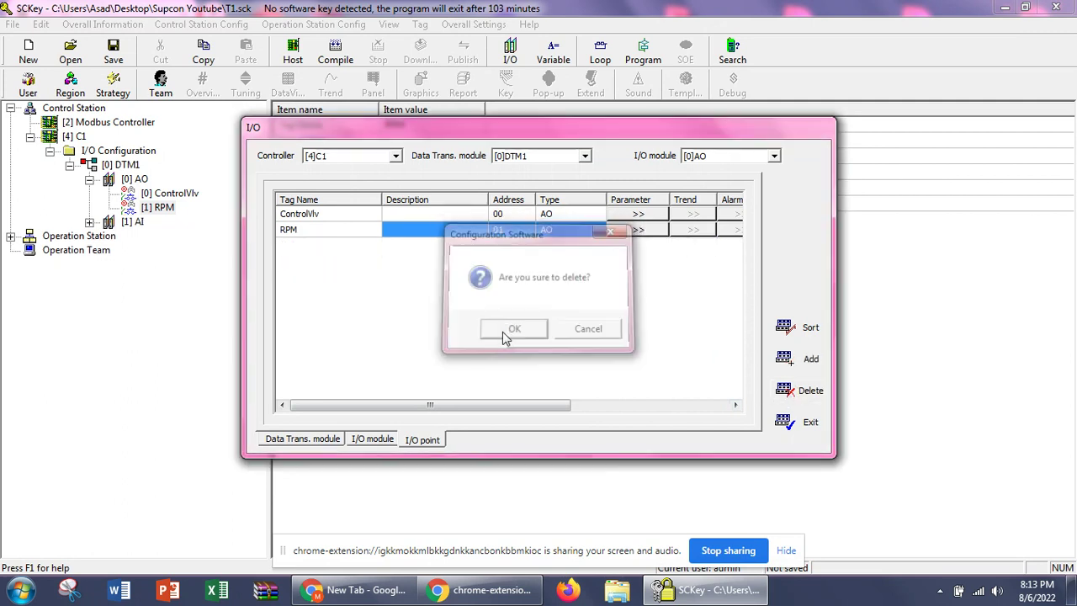
- Open the I/O point list of the AI module at address 01
click(373, 439)
click(363, 233)
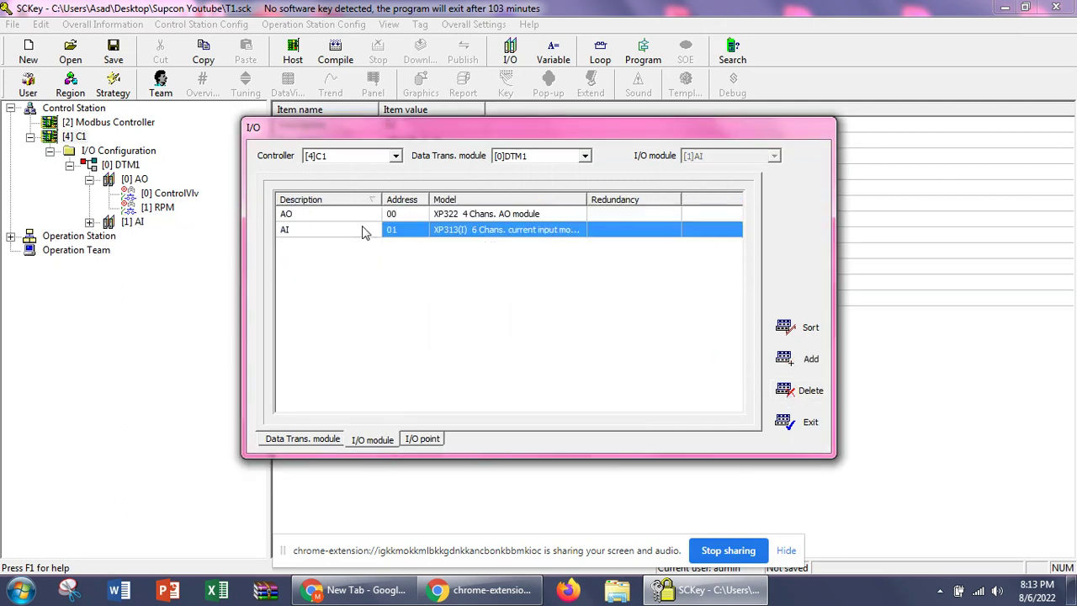
click(424, 439)
- Try to set the tag name of the AI point at address 00 to Suc.Pressure
click(339, 216)
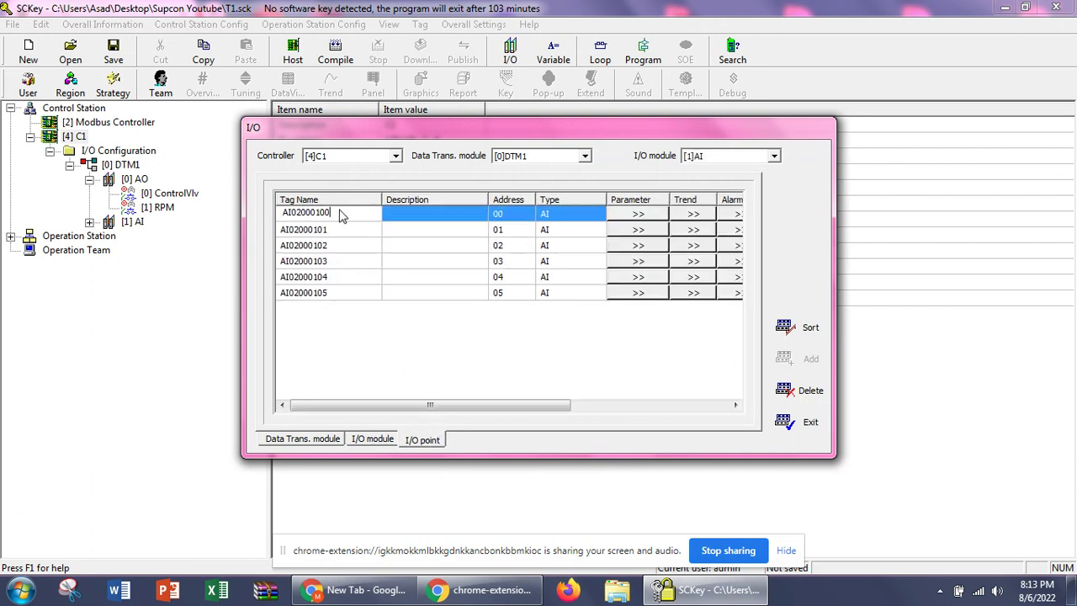
drag(347, 211, 258, 205)
text(Suc.Pressure)
click(391, 344)
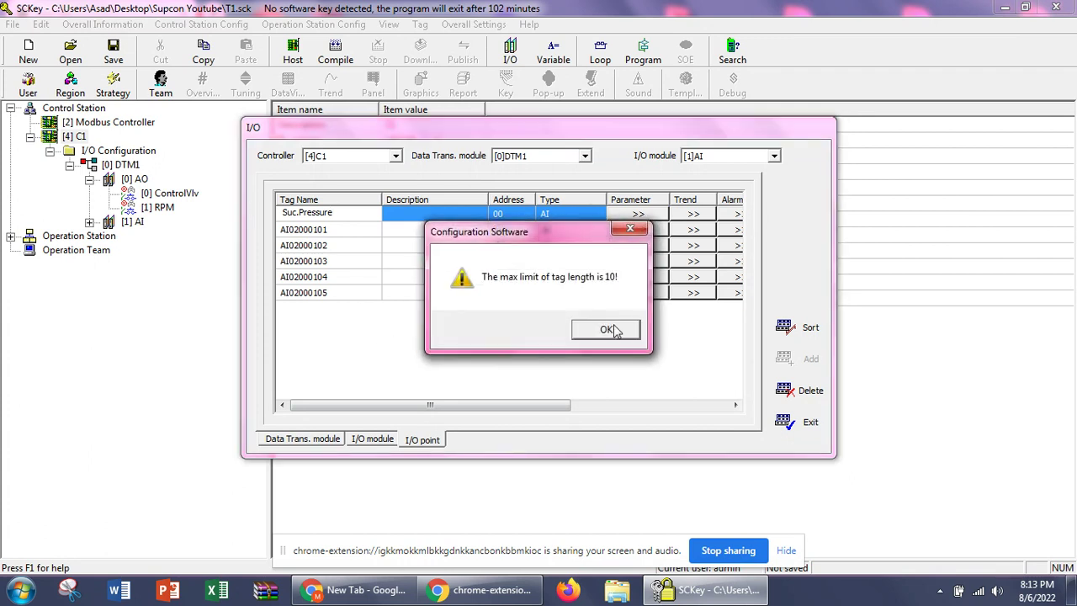
click(604, 327)
- Try to set the tag name of the AI point at address 00 to Suc.P
click(345, 212)
drag(342, 212, 257, 218)
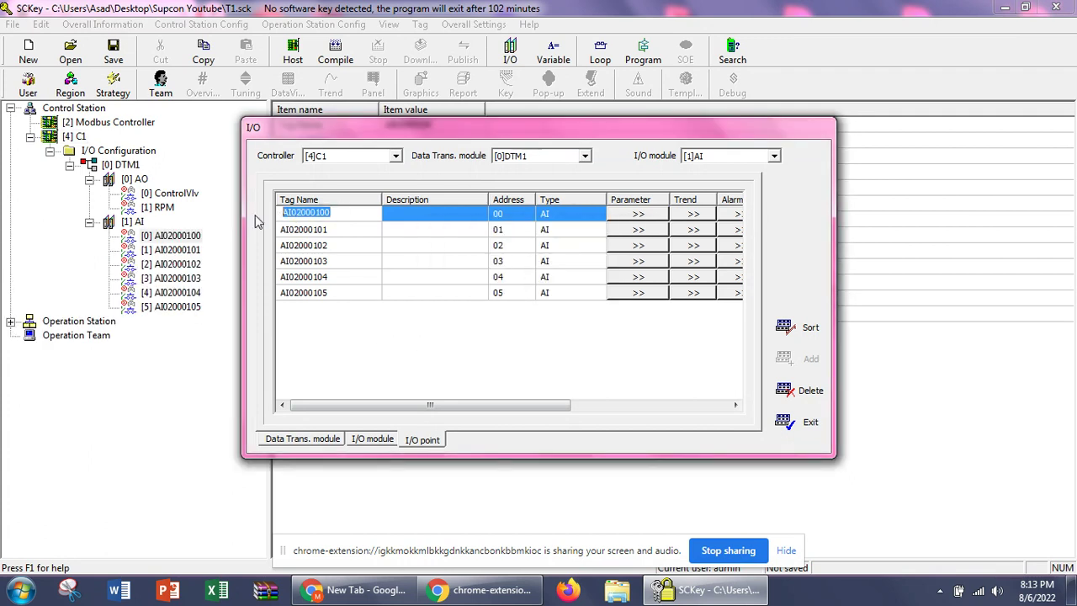
text(Suc.P)
click(409, 373)
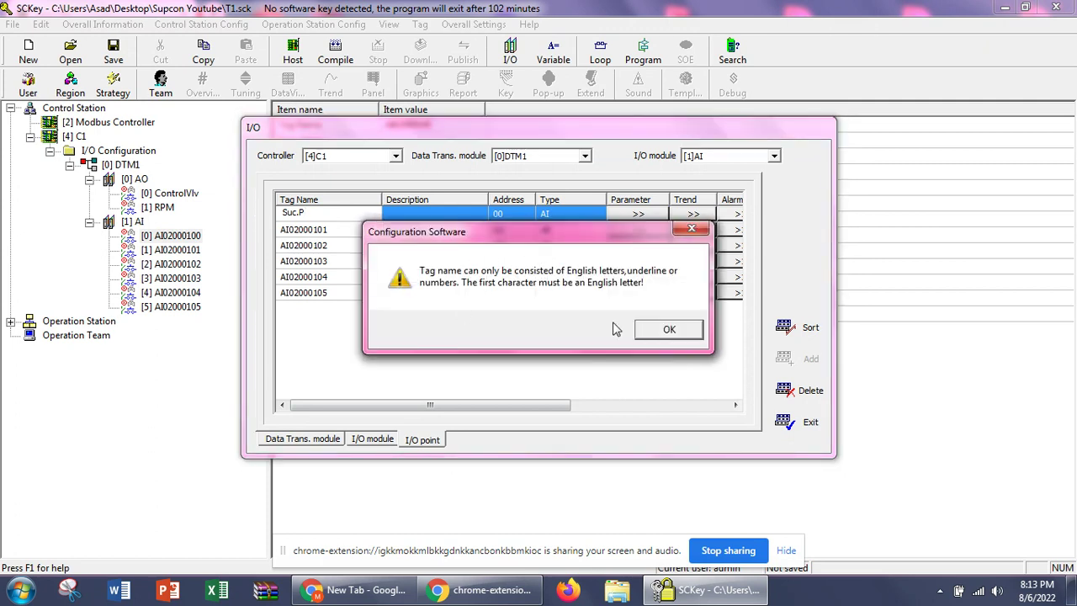
click(669, 329)
- Set the tag name of the AI point at address 00 to SucP
click(332, 213)
drag(332, 213, 286, 217)
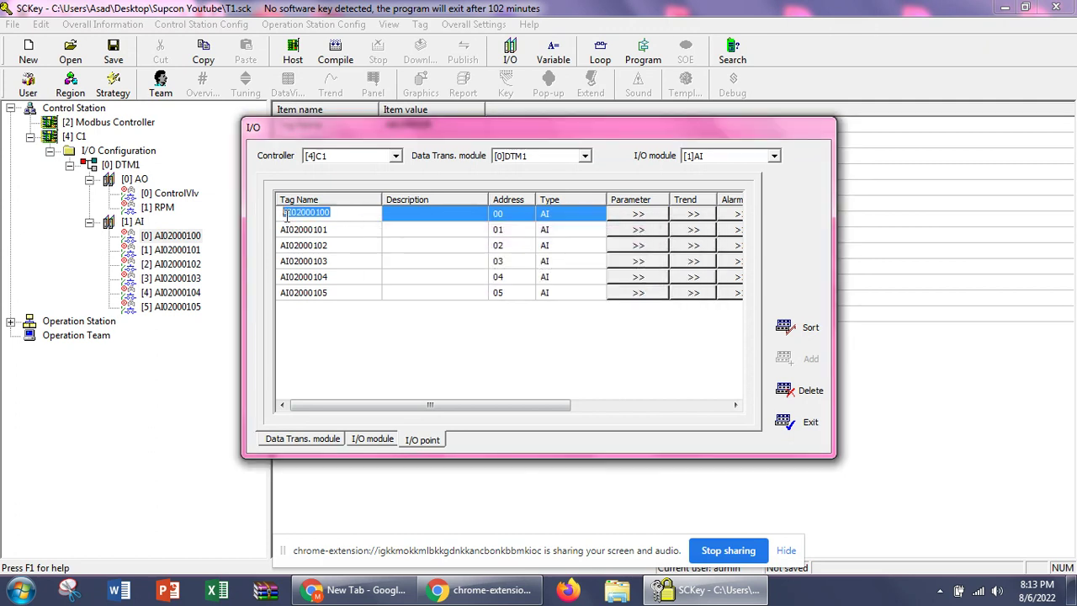
text(SucP)
click(352, 357)
- Set the tag name of the AI point at address 01 to DiscP
click(339, 229)
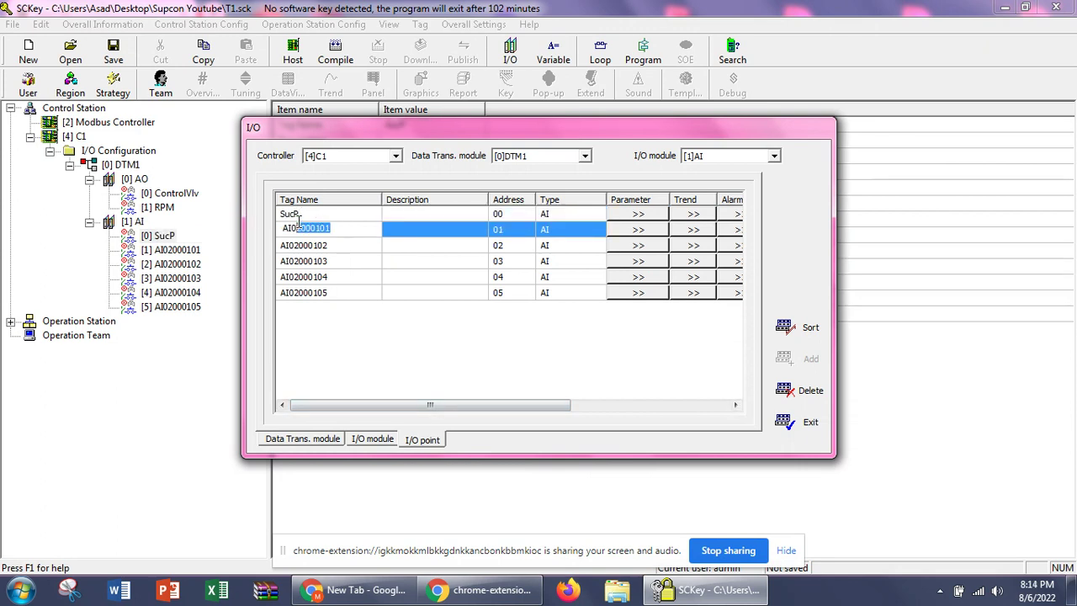
text(Dis)
click(411, 381)
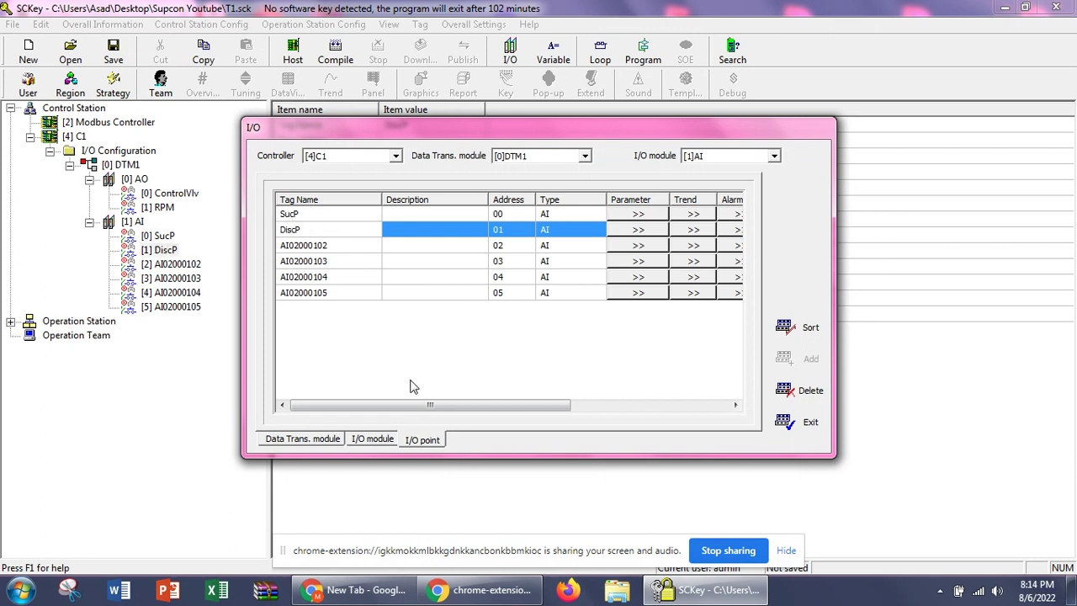
- Delete the unused AI points at addresses 02 to 05 from the AI module
click(339, 245)
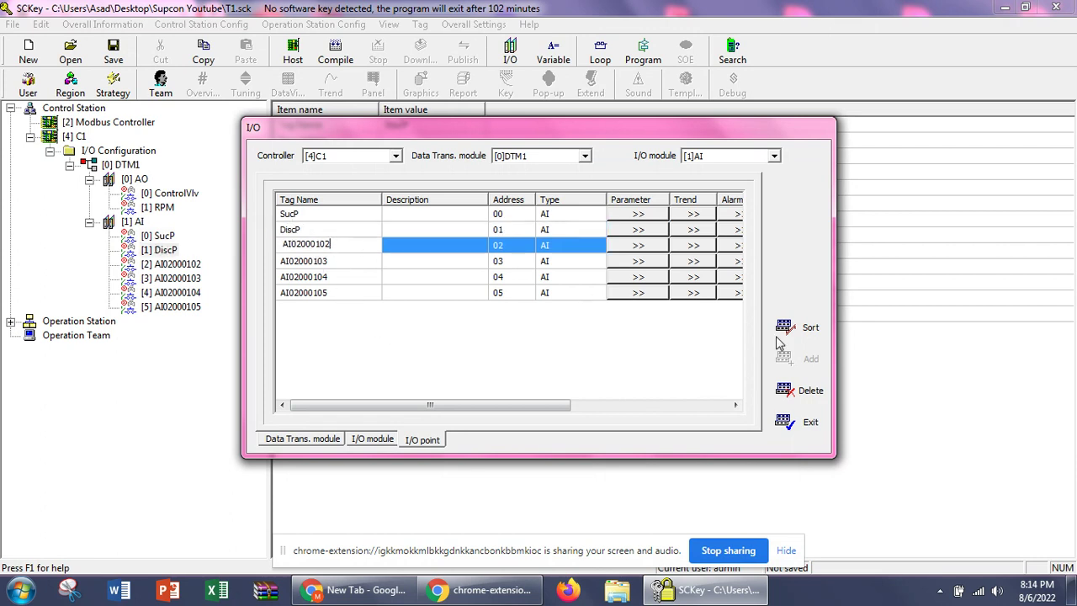
click(778, 370)
click(357, 243)
click(640, 407)
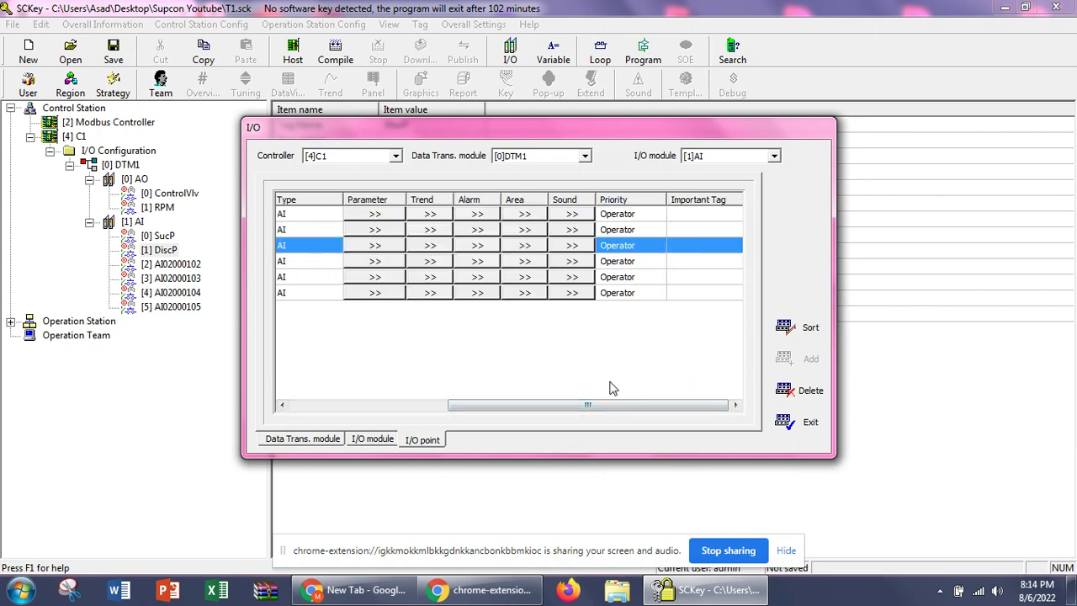
drag(631, 405, 471, 406)
click(787, 392)
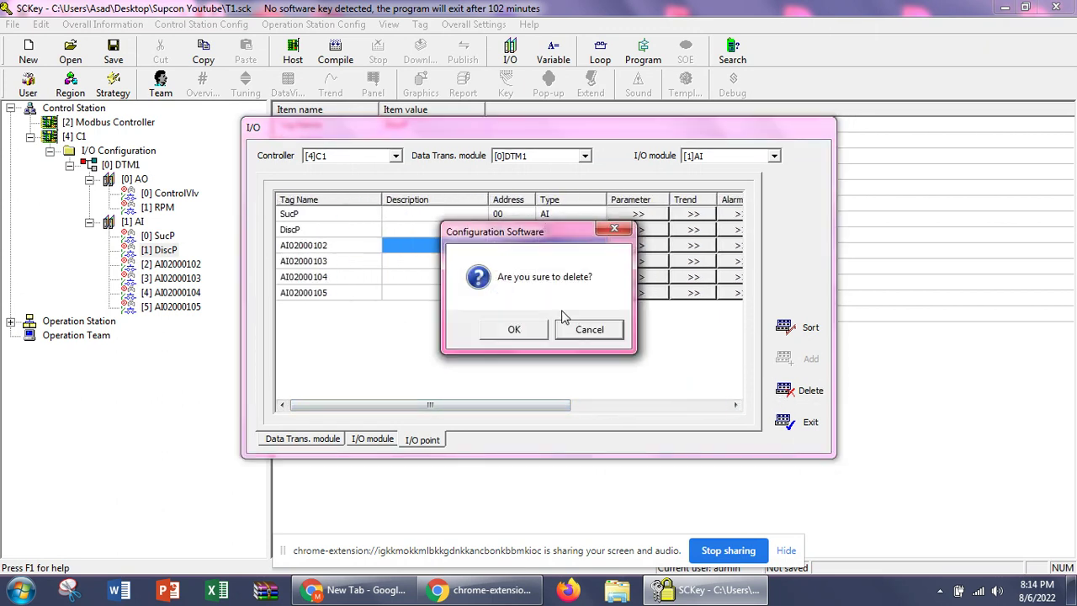
click(530, 329)
click(791, 392)
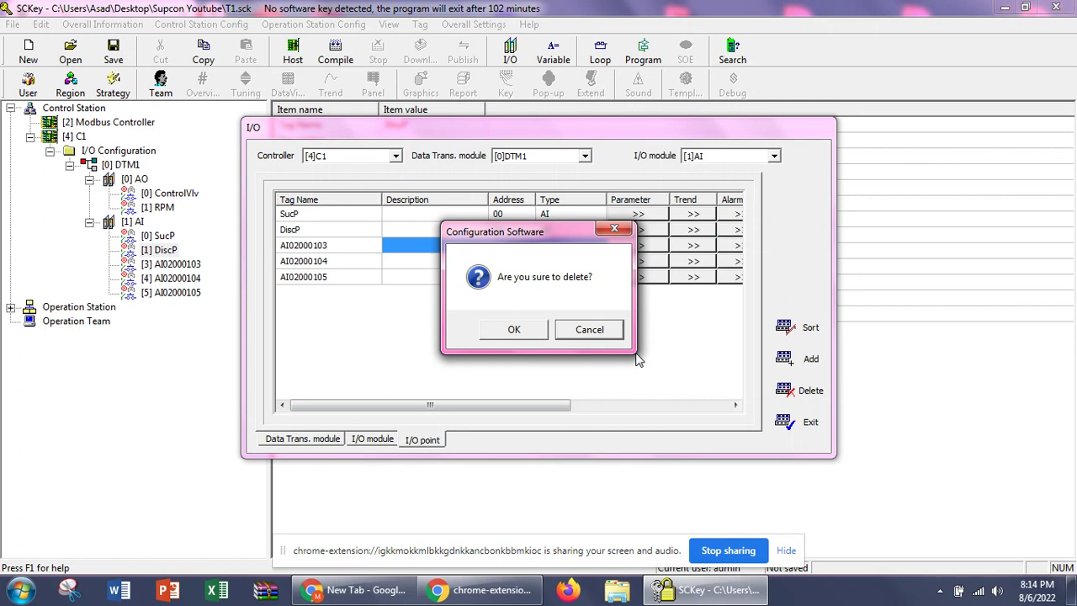
click(512, 331)
click(789, 391)
click(517, 330)
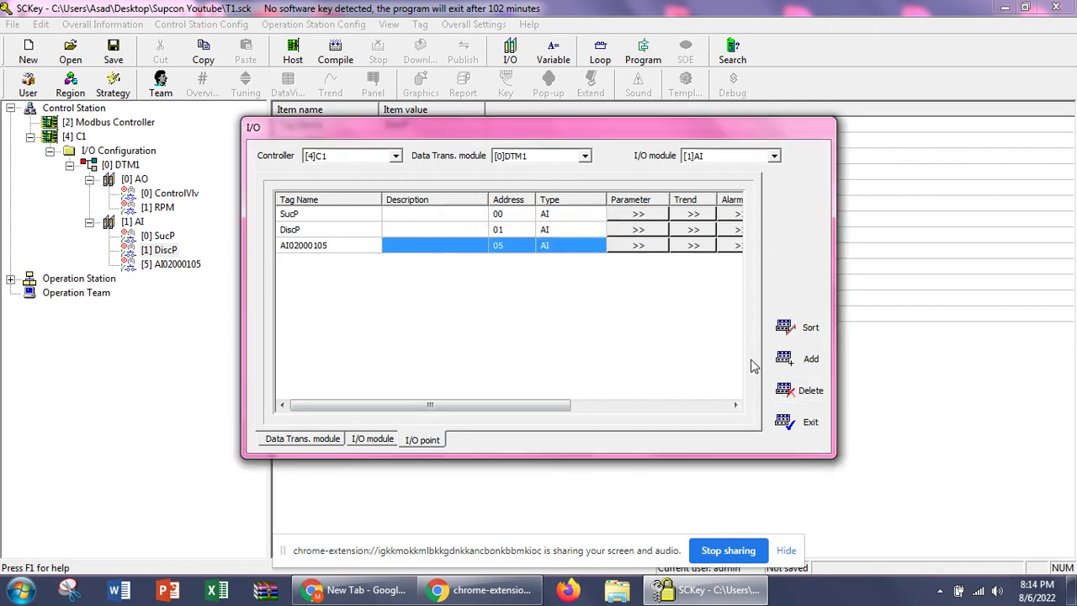
click(800, 389)
click(513, 329)
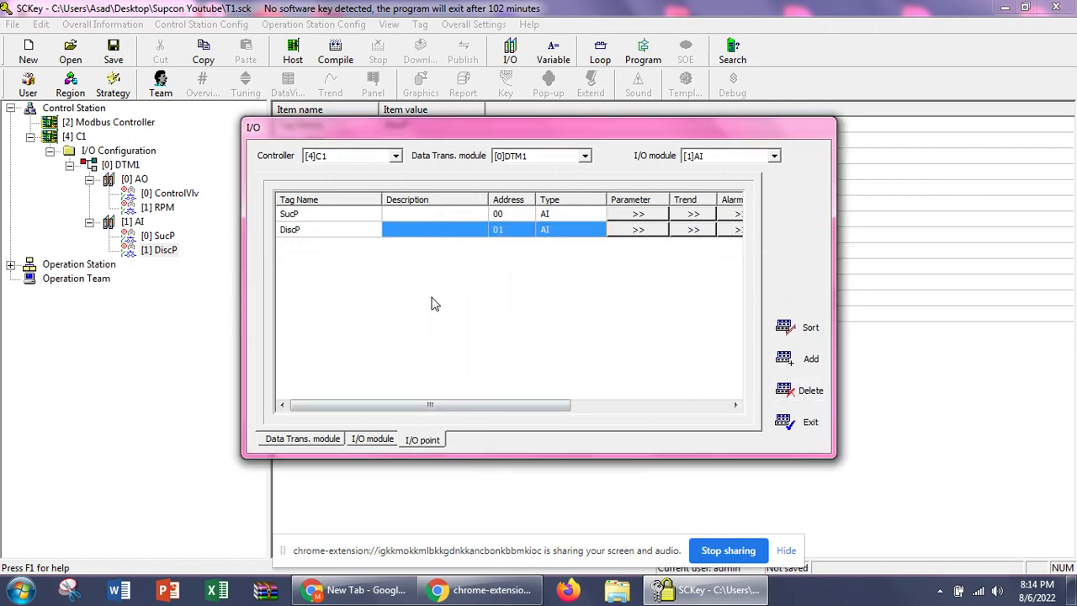
- In the AO module's ControlVlv point parameters, try signal type Type II and switch back to Type III
mouse_move(477, 404)
mouse_down()
mouse_move(491, 415)
mouse_move(480, 414)
mouse_up()
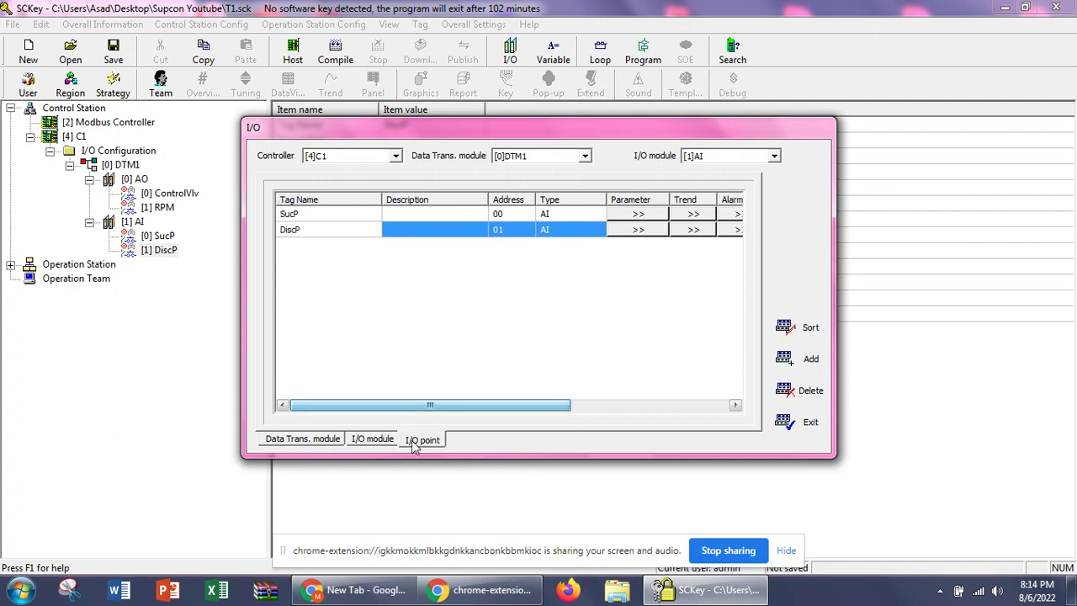
click(385, 438)
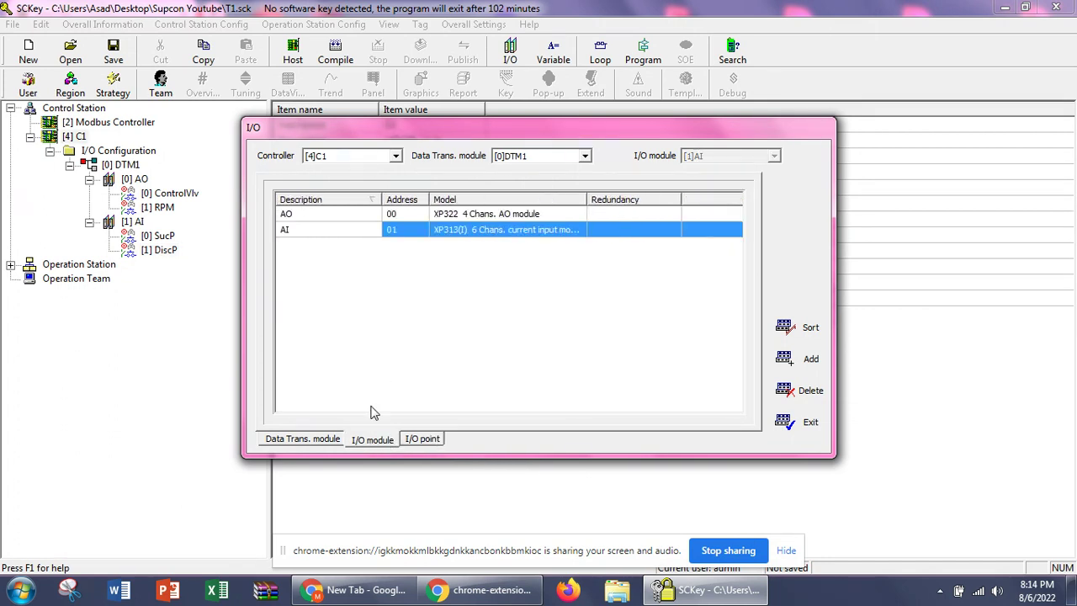
click(363, 216)
click(430, 440)
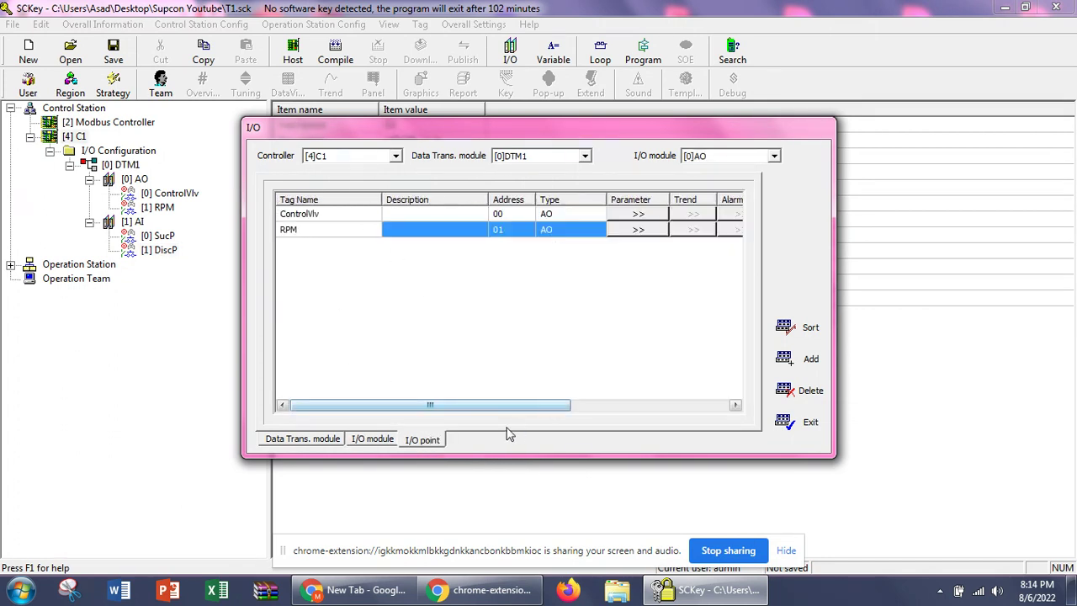
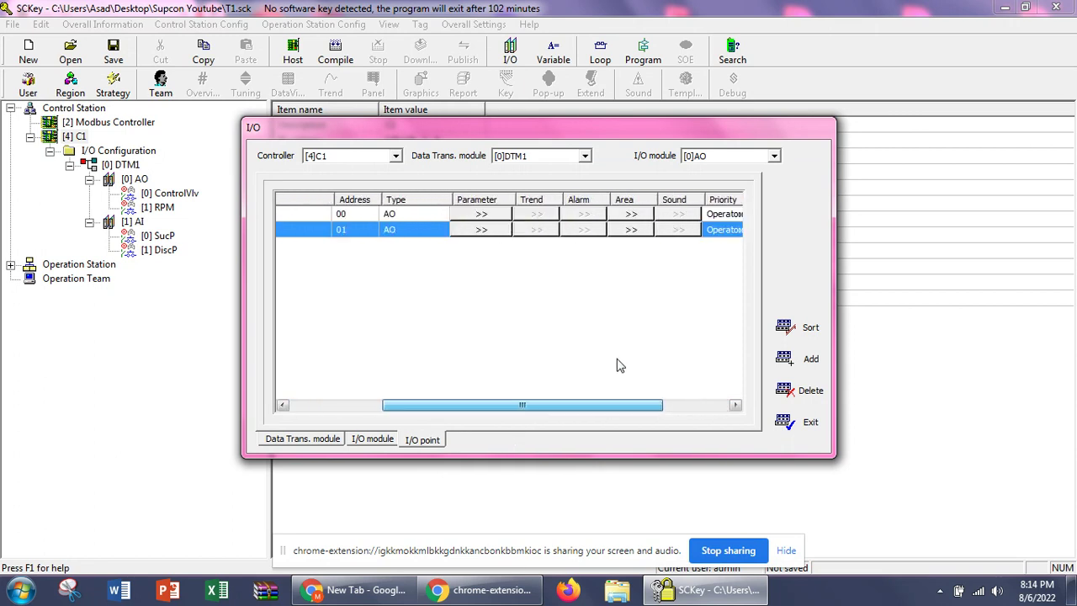
click(374, 214)
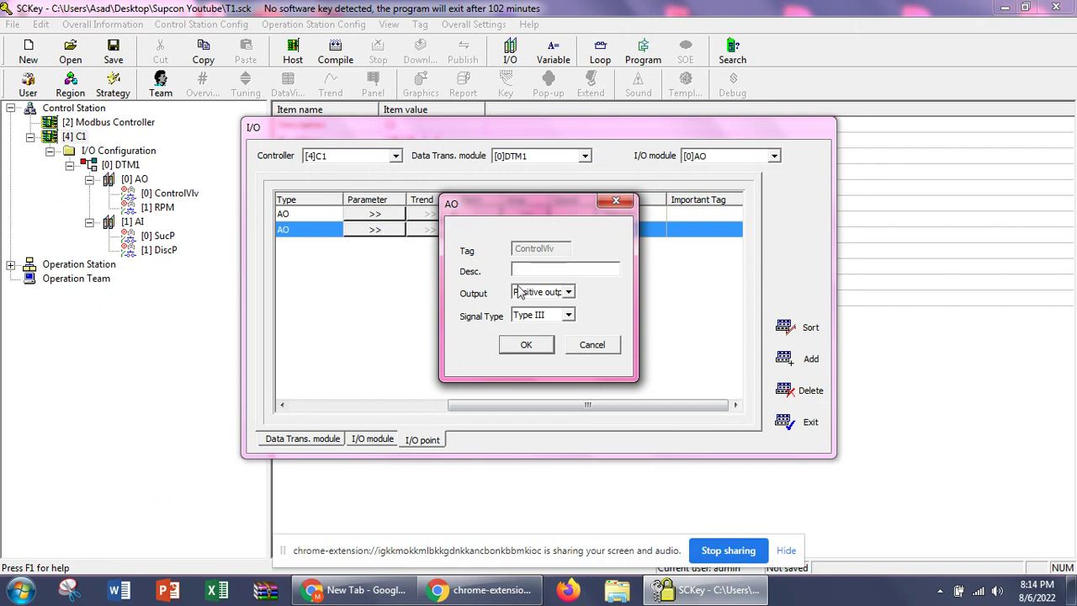
click(569, 316)
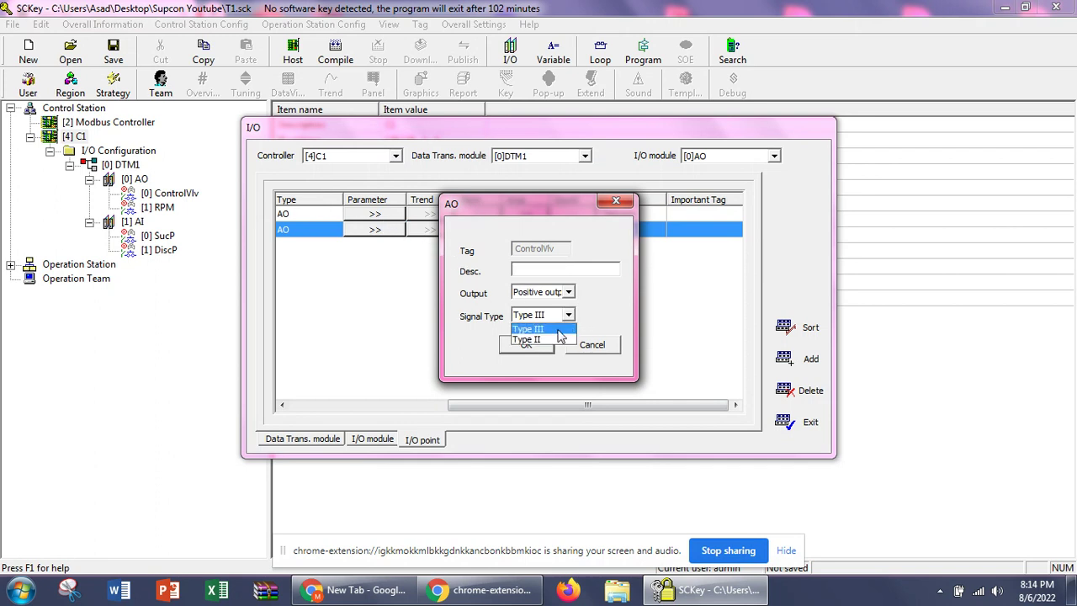
click(543, 340)
click(569, 316)
click(532, 328)
- Try Negative output for the ControlVlv point and discard its parameter changes
click(568, 293)
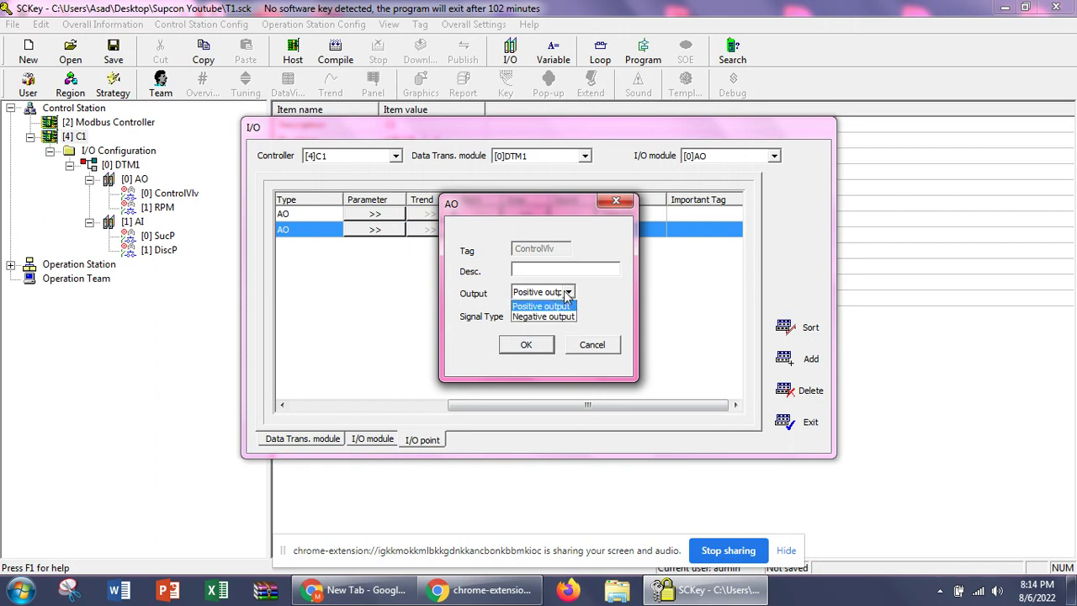
click(556, 317)
click(538, 293)
click(539, 293)
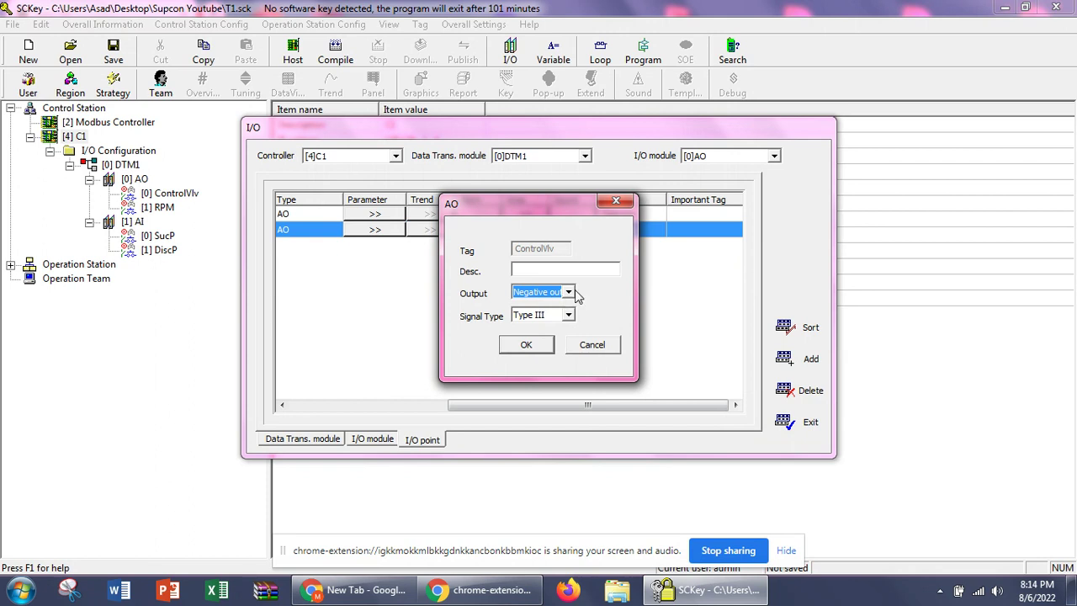
click(569, 293)
click(562, 317)
click(578, 349)
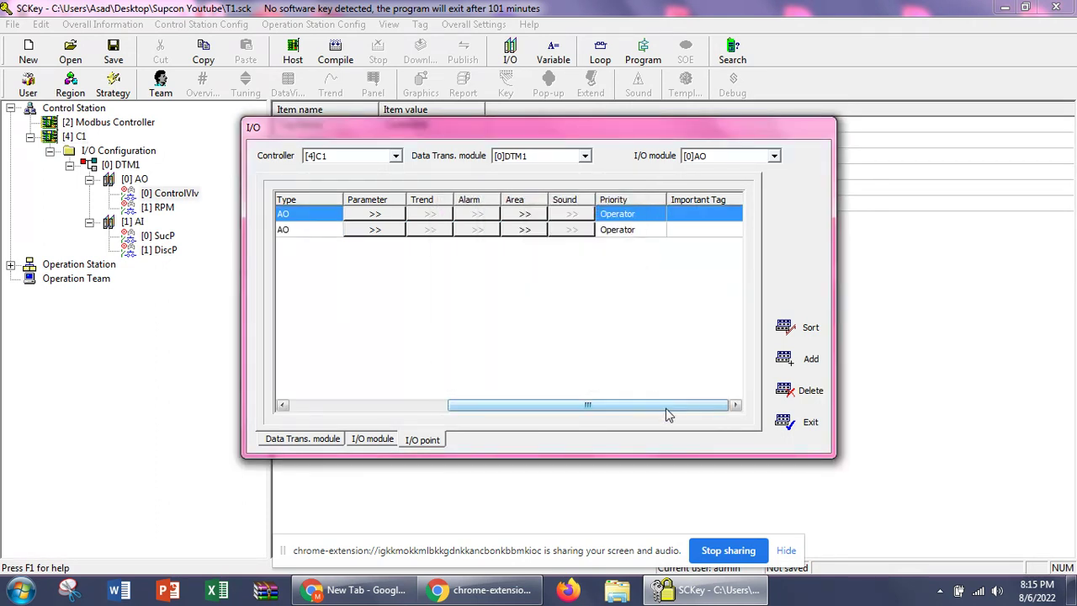
- Check the group and region settings of the ControlVlv point without changing them
drag(592, 407, 444, 405)
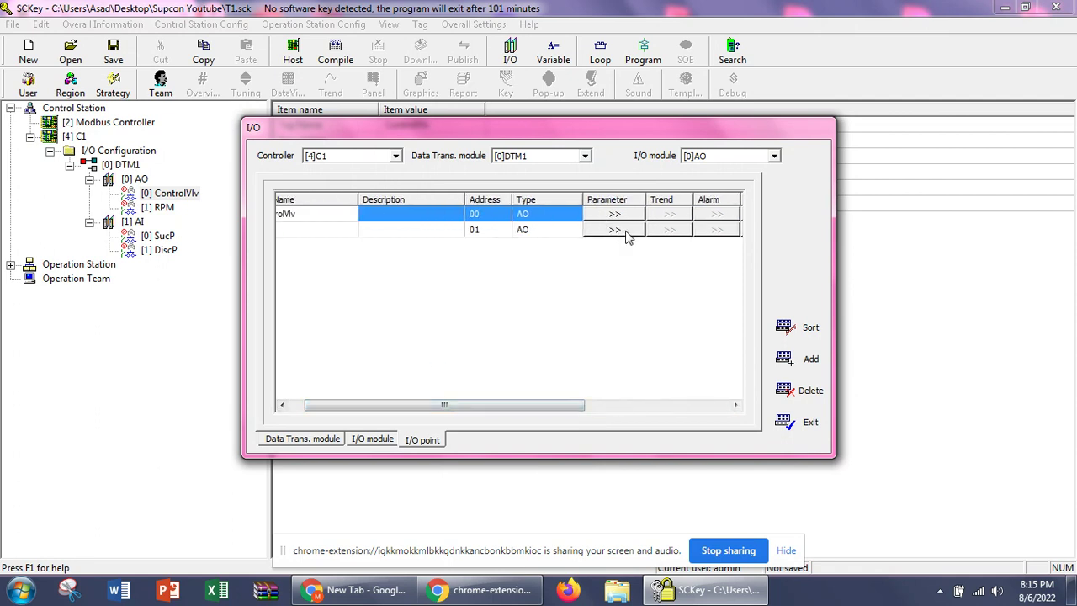
drag(553, 404, 569, 261)
click(528, 214)
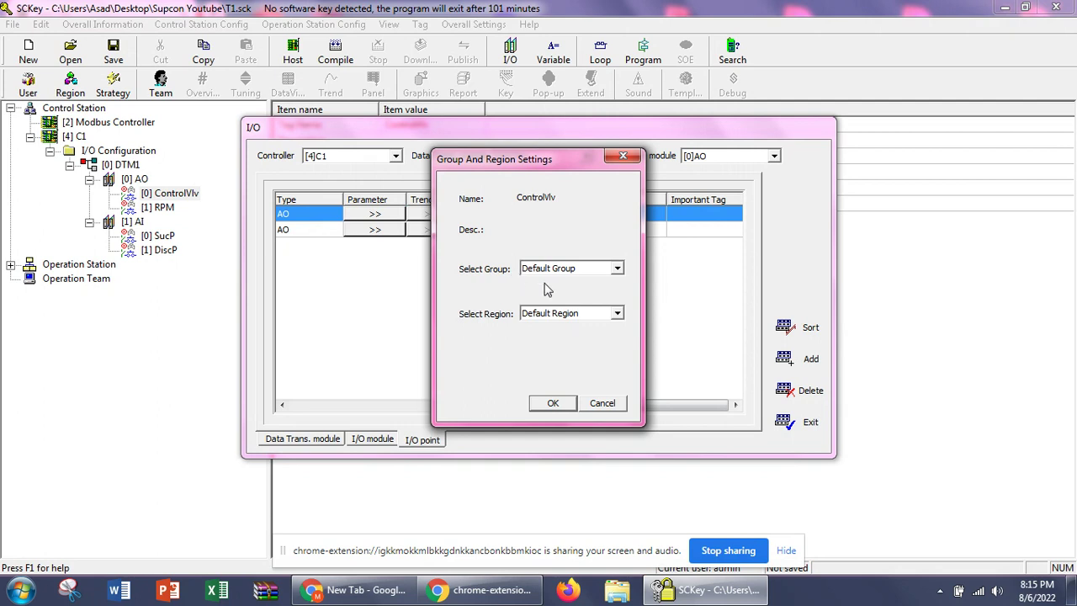
click(601, 403)
drag(577, 404, 387, 412)
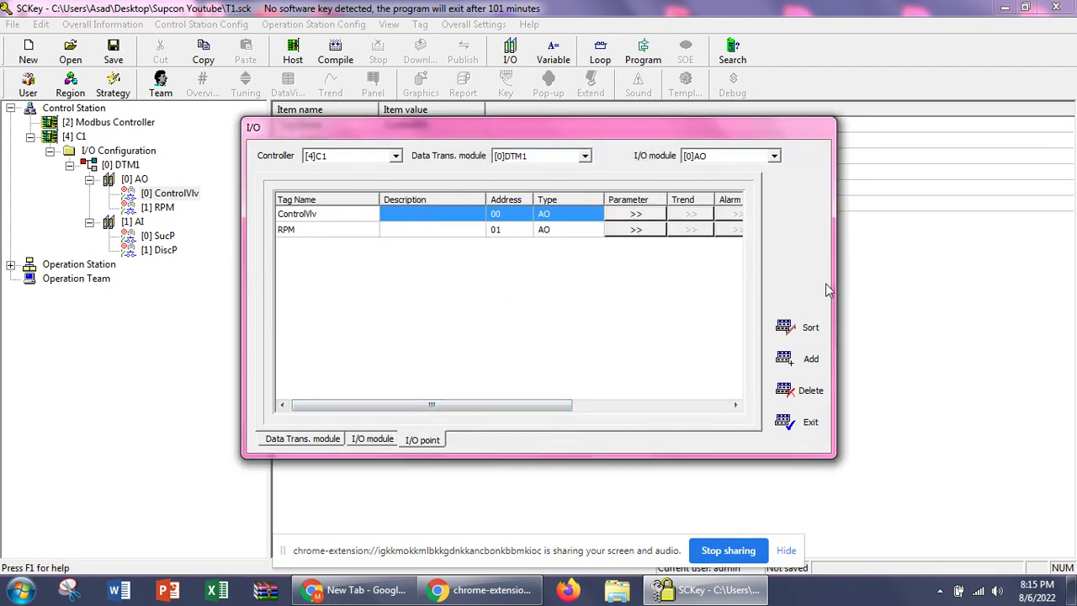
- Open the parameters of the AI module's SucP point and choose Current 4~20mA as the signal type
click(391, 441)
click(470, 230)
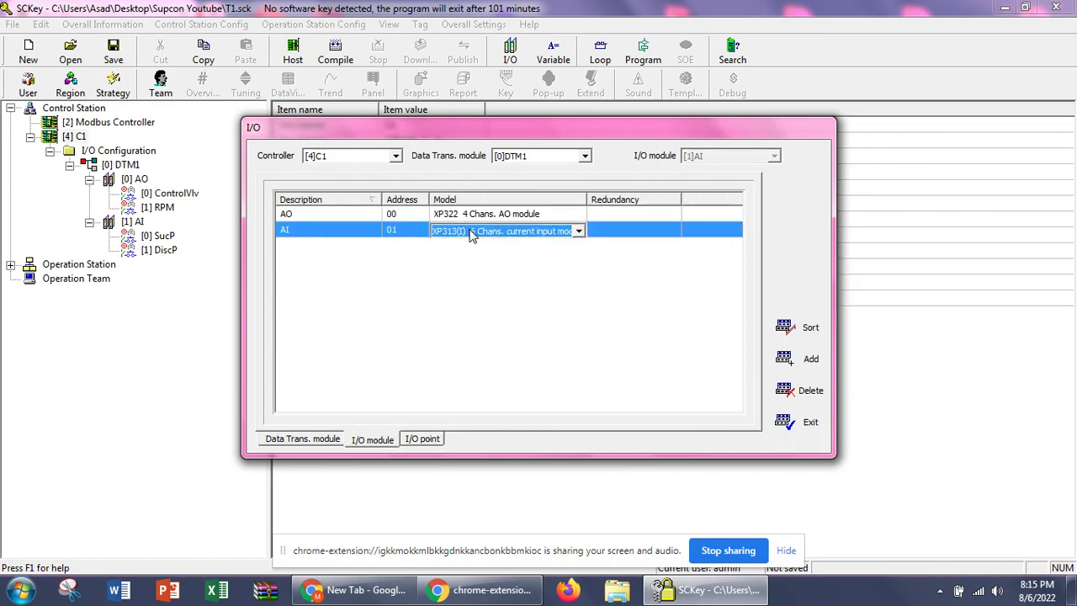
click(422, 439)
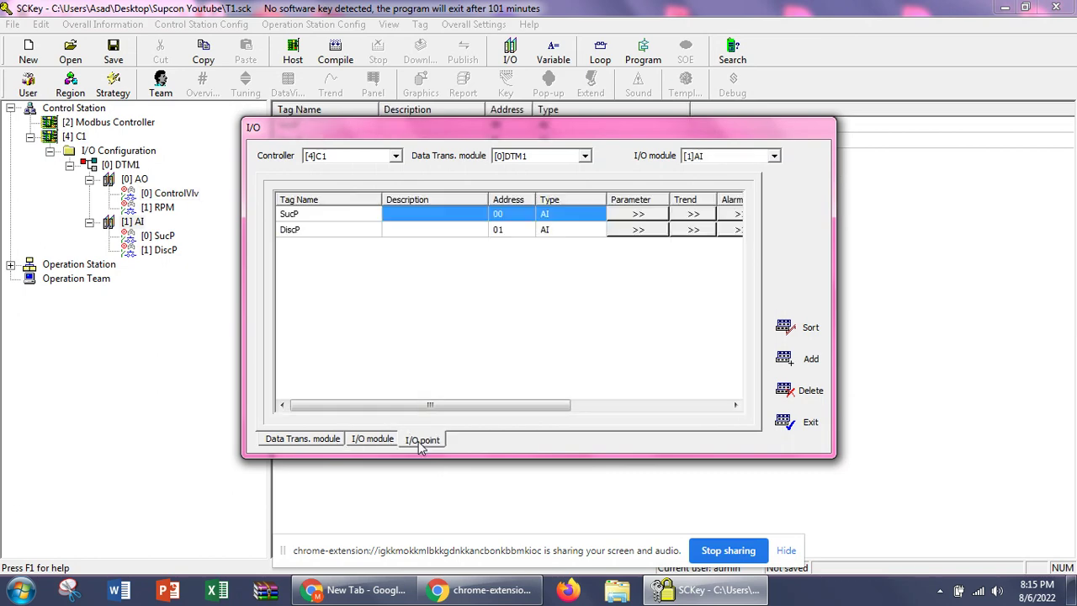
click(628, 216)
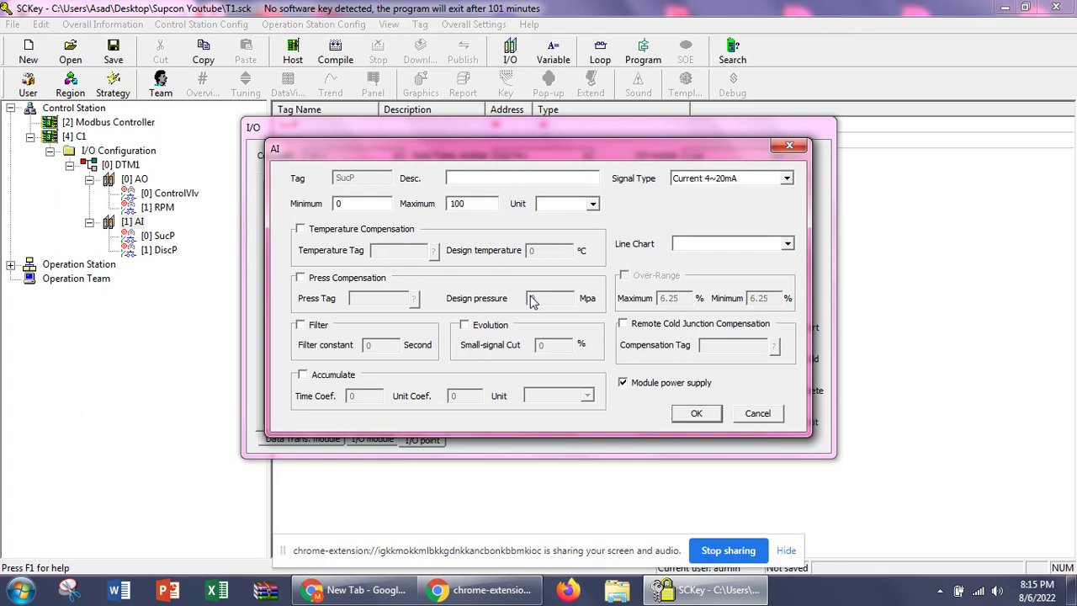
click(749, 412)
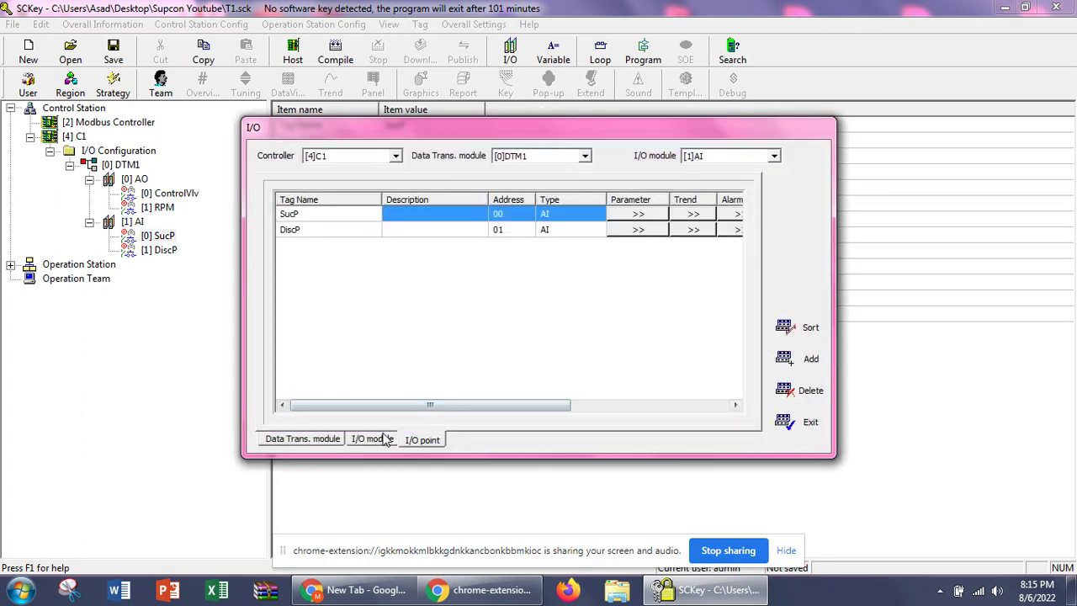
drag(532, 412, 576, 407)
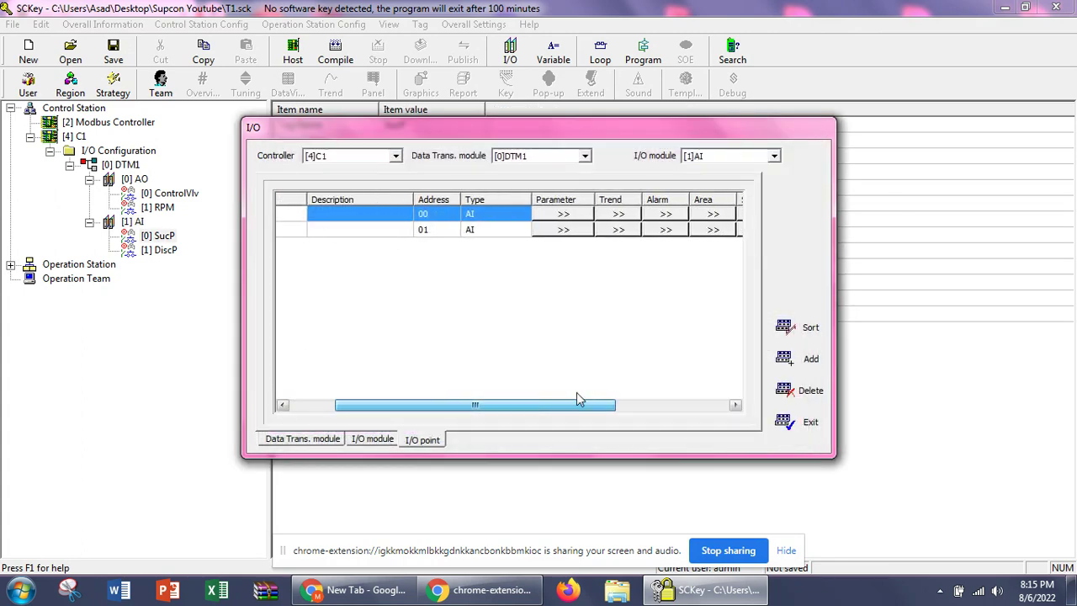
click(553, 211)
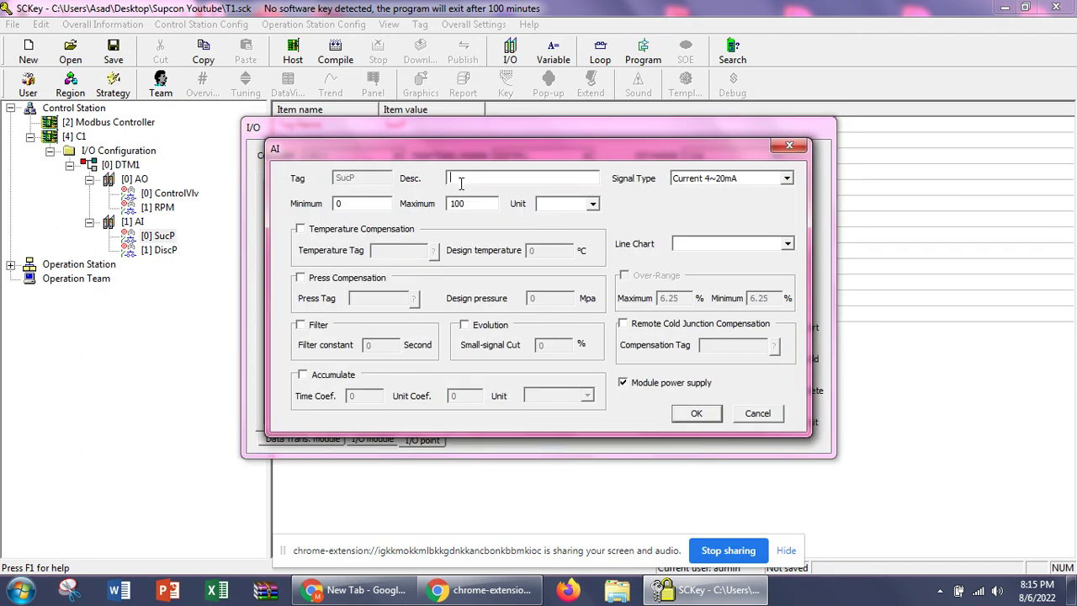
click(786, 178)
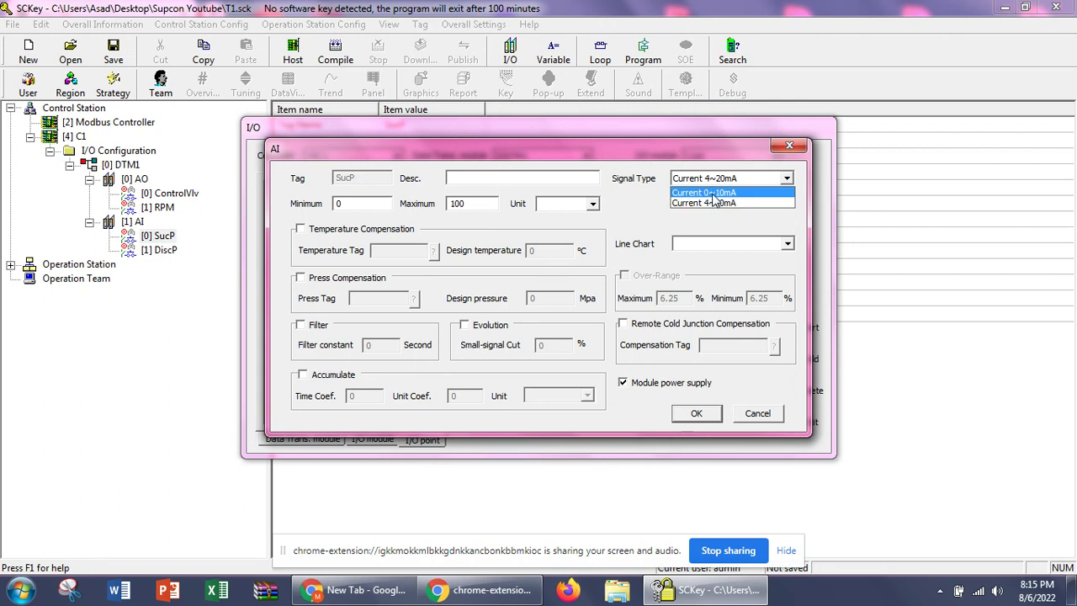
click(715, 203)
- Set the SucP point's range to a minimum of 30 and a maximum of 200
click(353, 206)
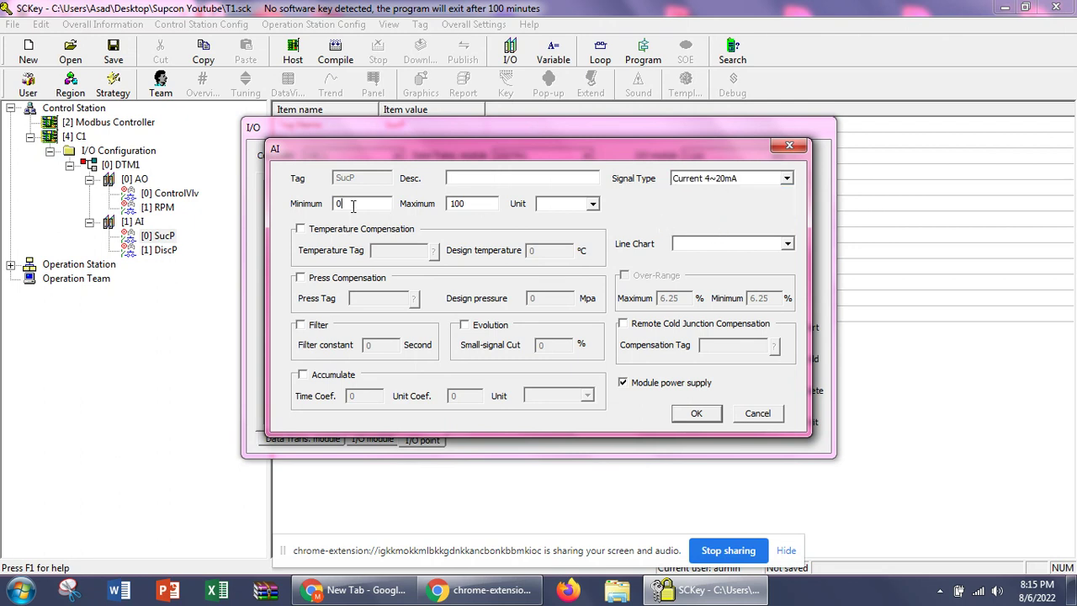
drag(353, 206, 322, 209)
drag(475, 203, 420, 200)
text(200)
- Look through the available engineering units for the SucP point without choosing one
click(593, 205)
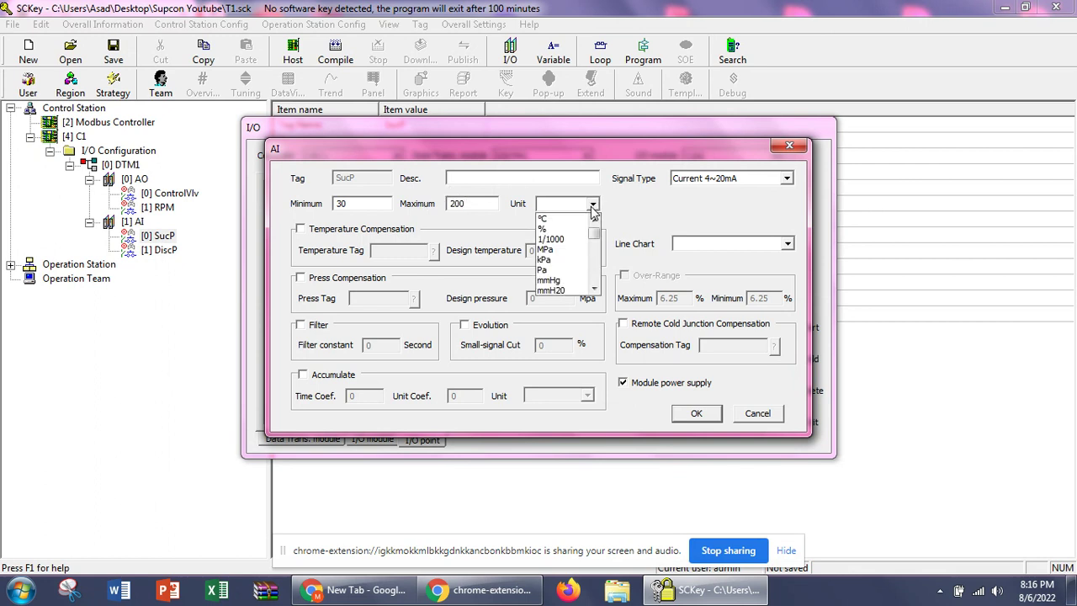
mouse_move(593, 239)
mouse_down()
mouse_move(593, 249)
mouse_move(592, 229)
mouse_up()
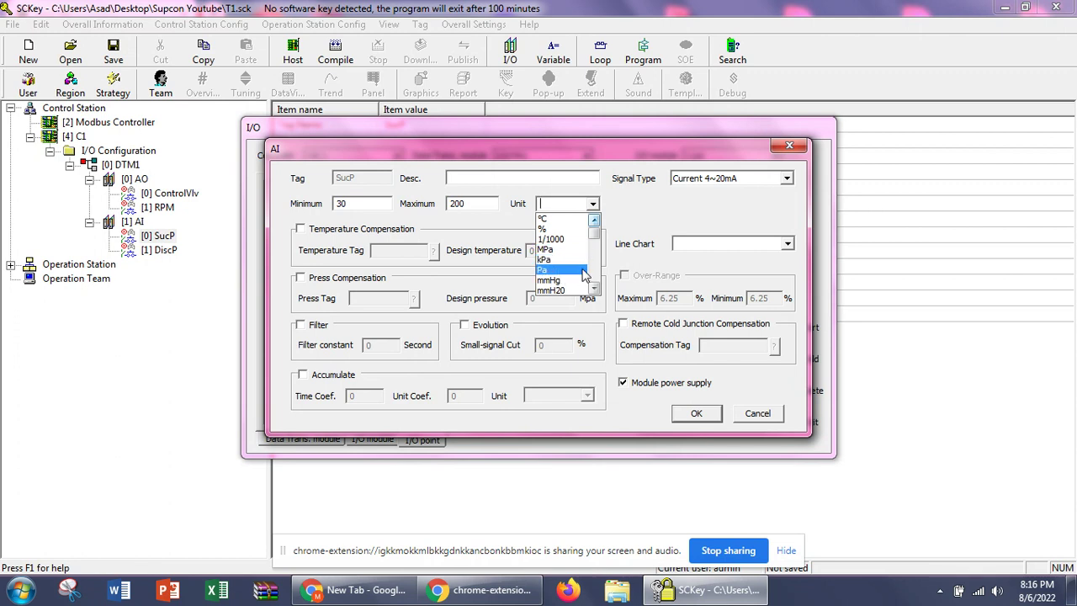
scroll(584, 275, down, 1)
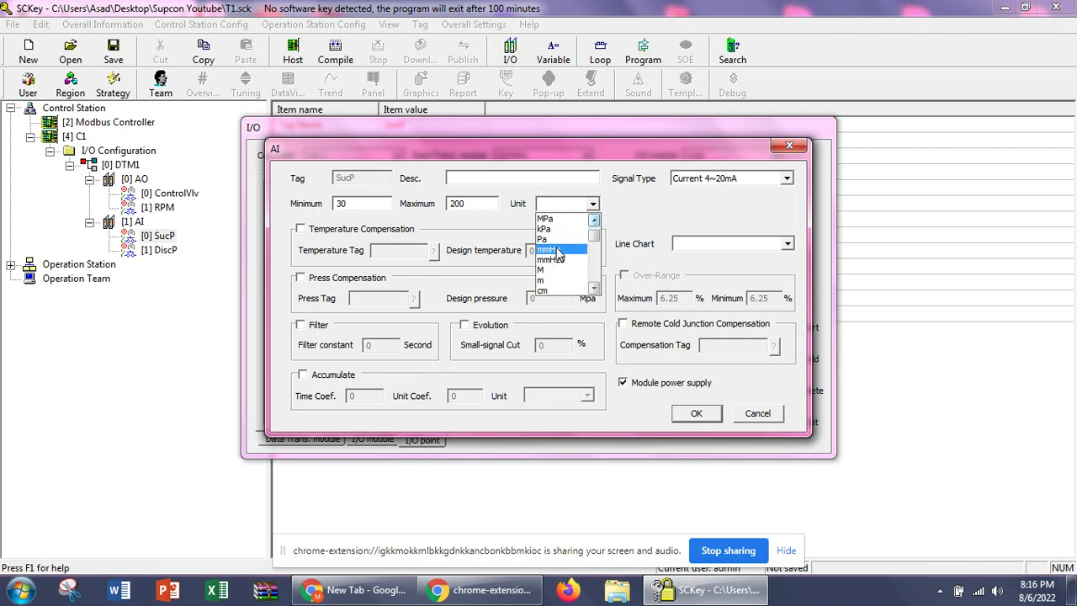
scroll(562, 265, down, 1)
scroll(569, 280, down, 4)
scroll(570, 280, down, 5)
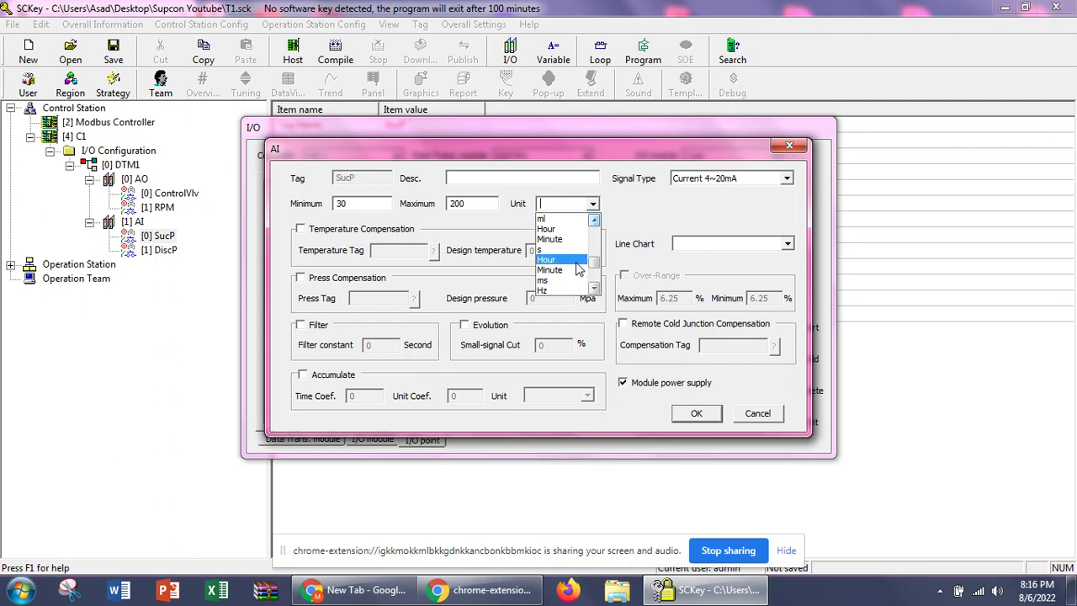
click(637, 223)
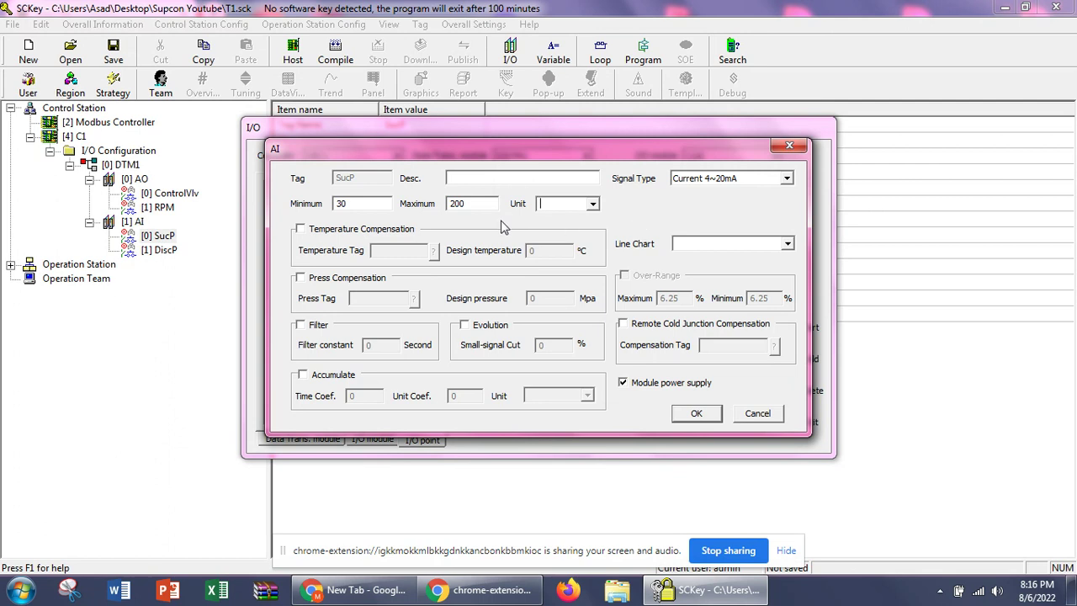
- Try the temperature compensation, press compensation, filter and accumulate options for SucP, switch each off again and discard the parameter changes
click(299, 229)
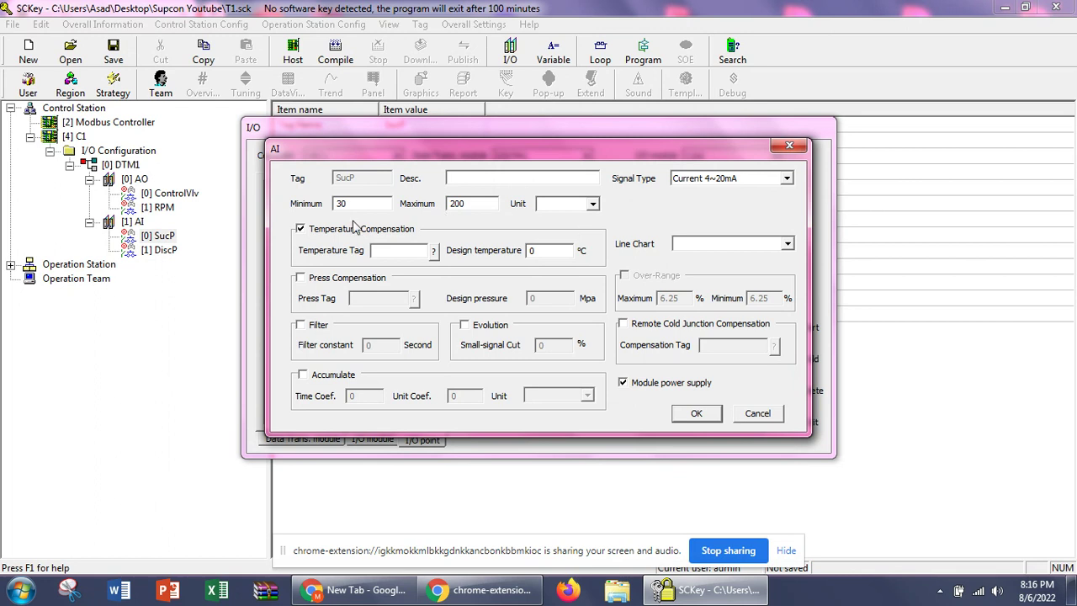
click(300, 229)
click(300, 278)
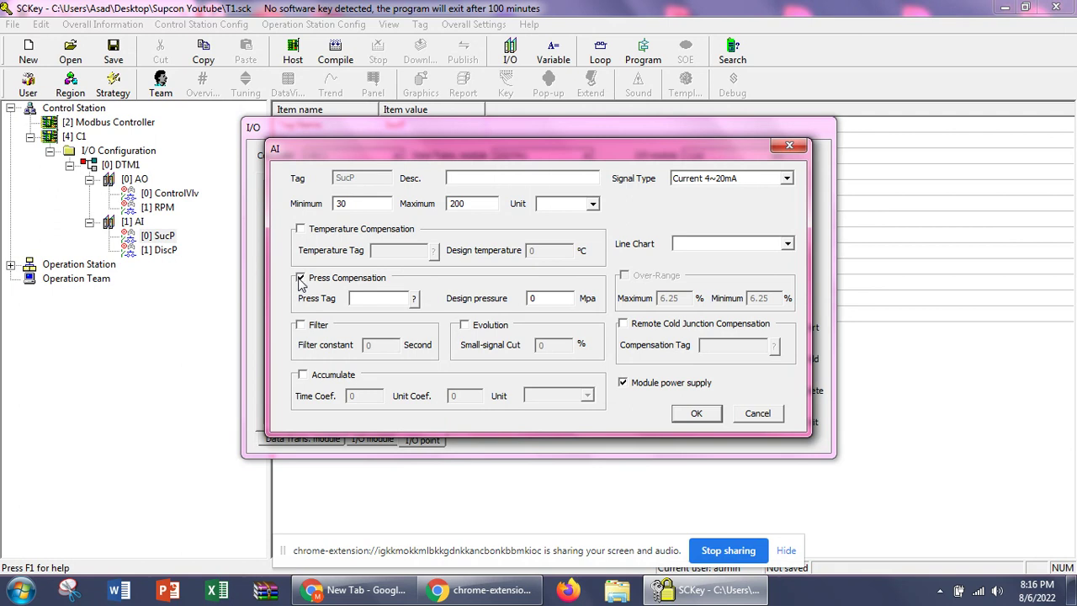
click(300, 278)
click(301, 326)
click(300, 325)
click(303, 375)
click(303, 375)
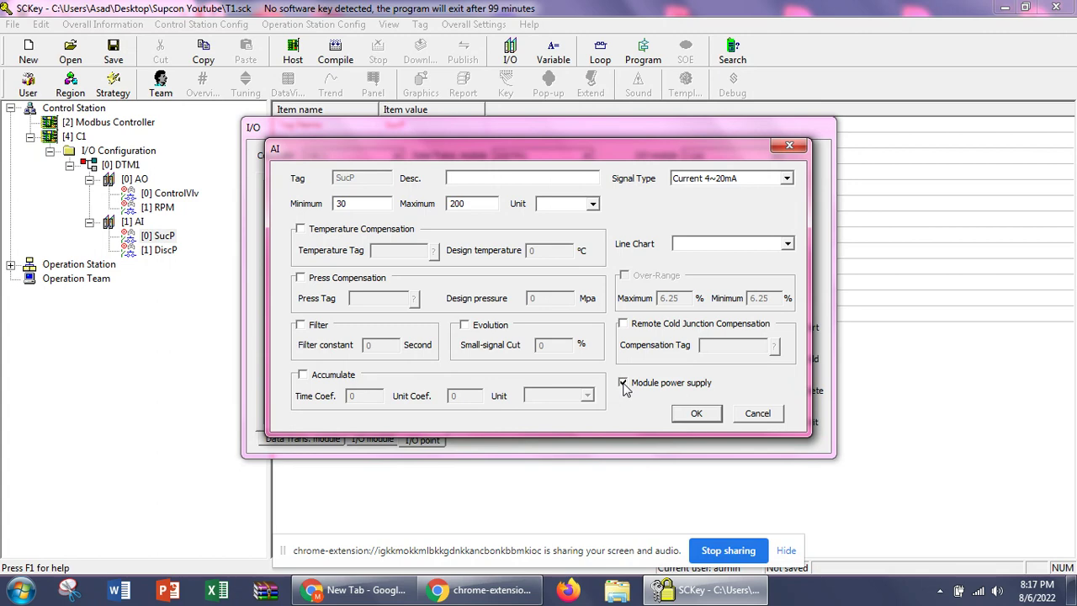
click(769, 416)
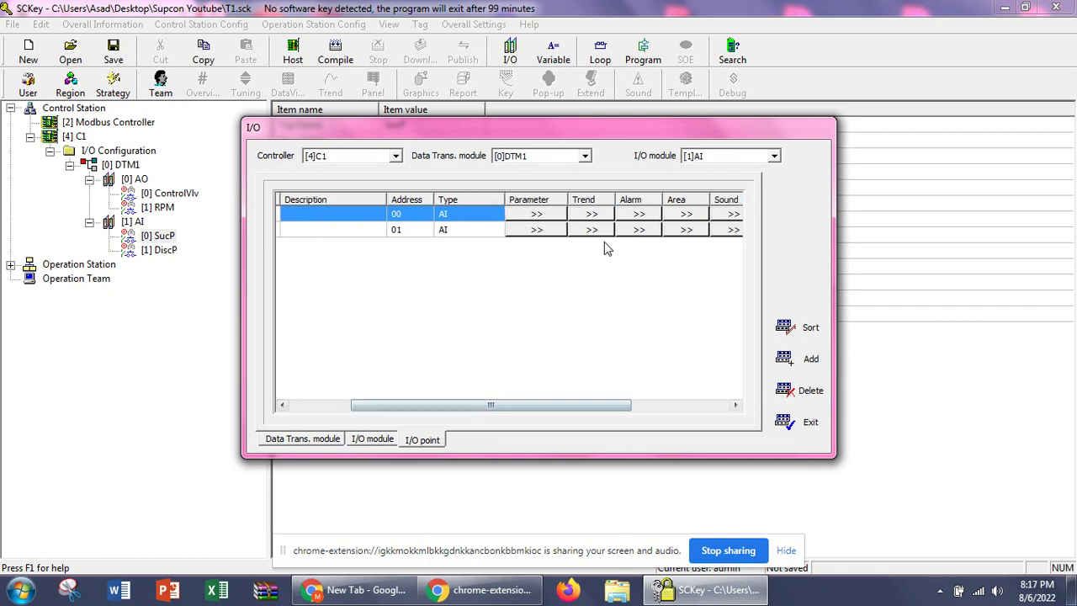
- Try enabling trend configuration for SucP, check the available record periods and discard the trend settings
click(591, 214)
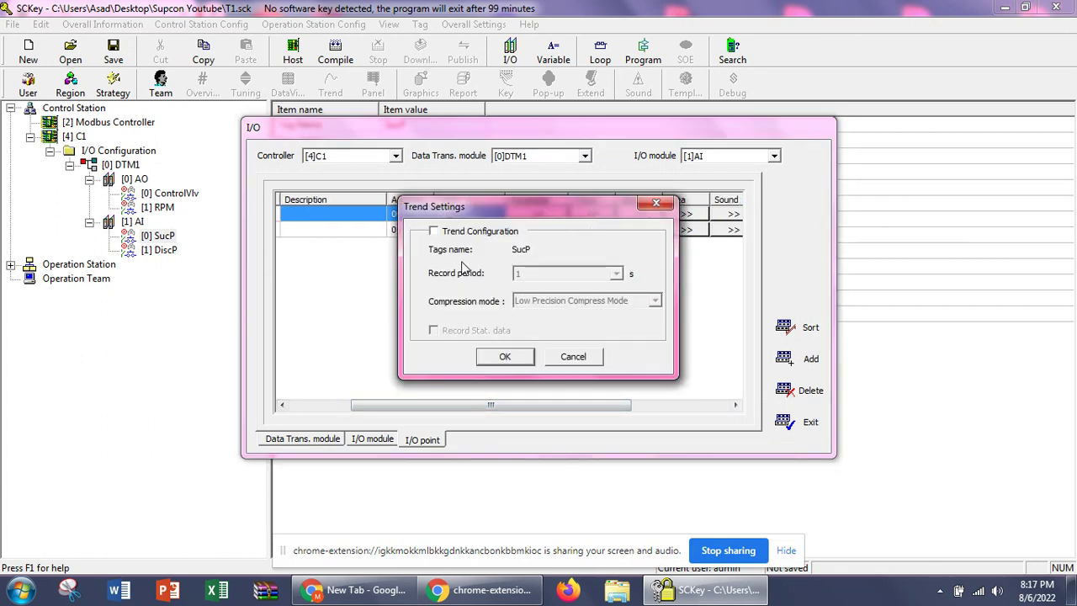
click(433, 232)
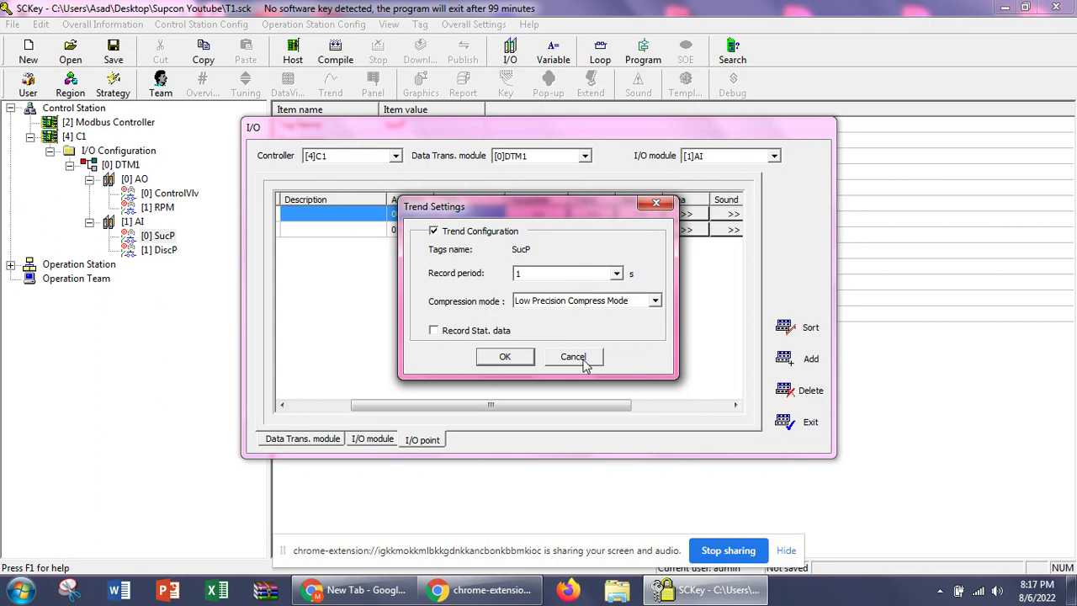
click(617, 274)
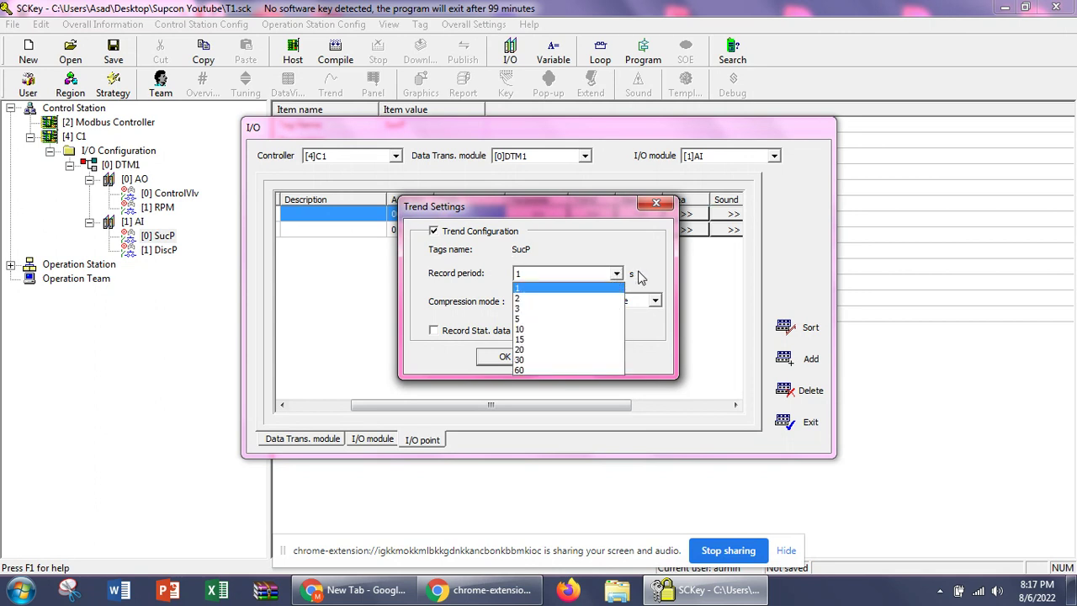
click(638, 278)
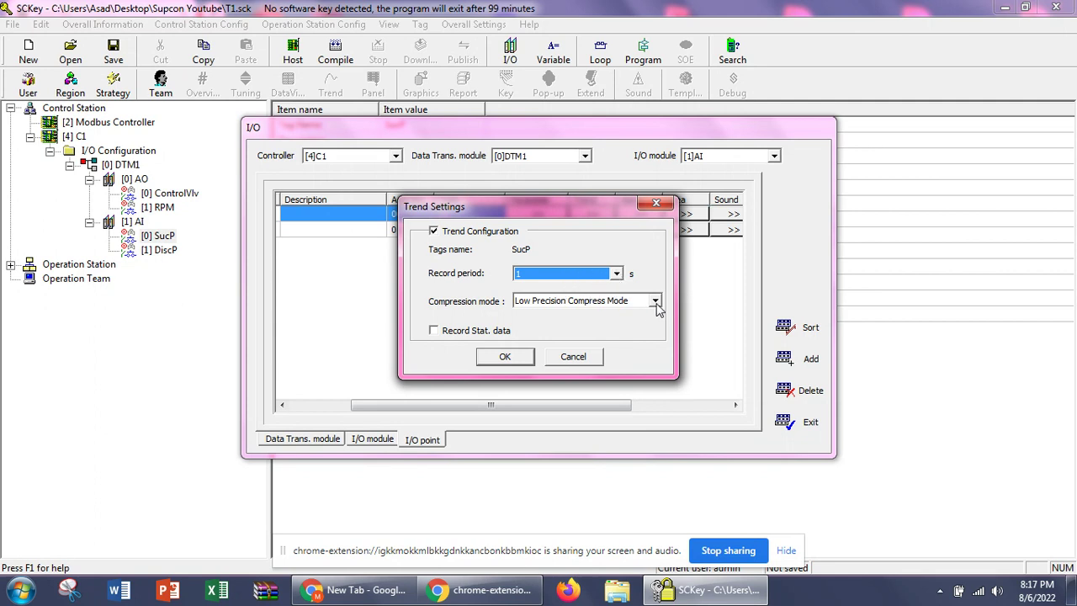
click(575, 356)
- In SucP's alarm settings, enable the overlimit alarm with an LL limit of 40 and an HH limit of 150
drag(572, 405, 601, 406)
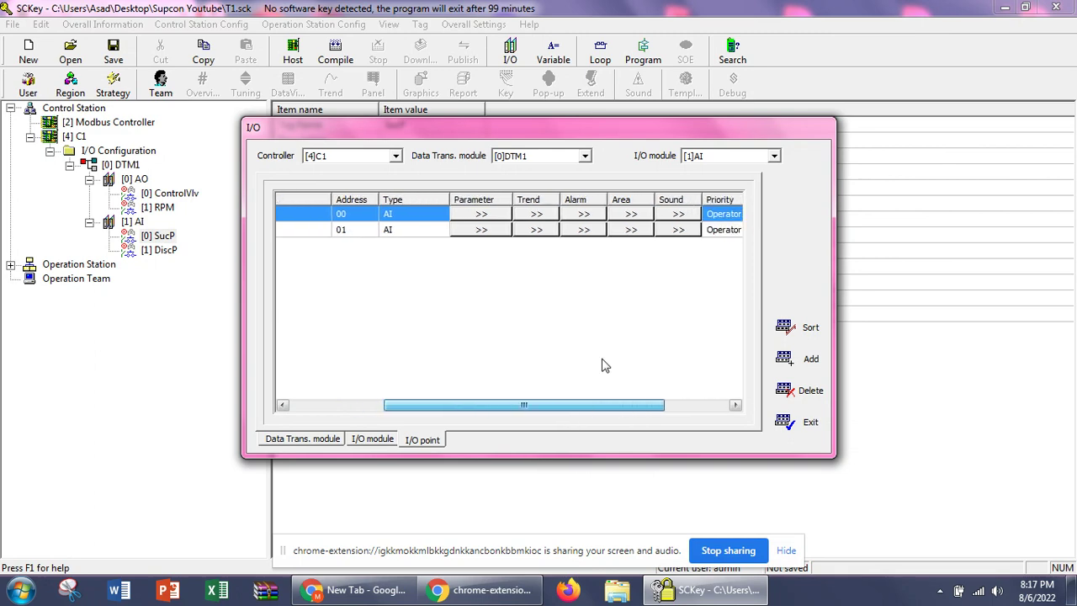
click(586, 227)
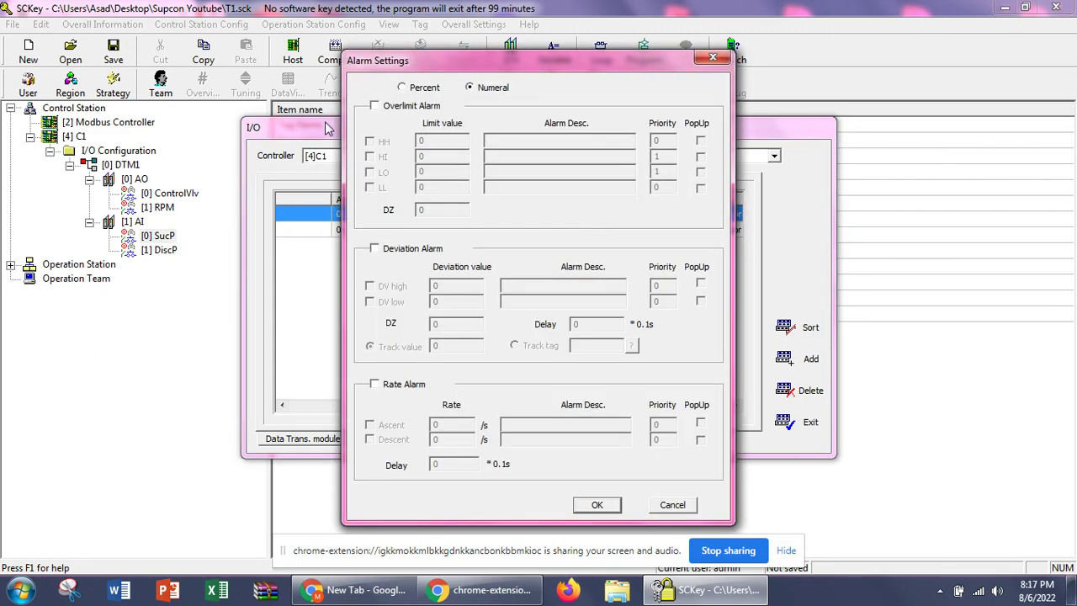
click(374, 107)
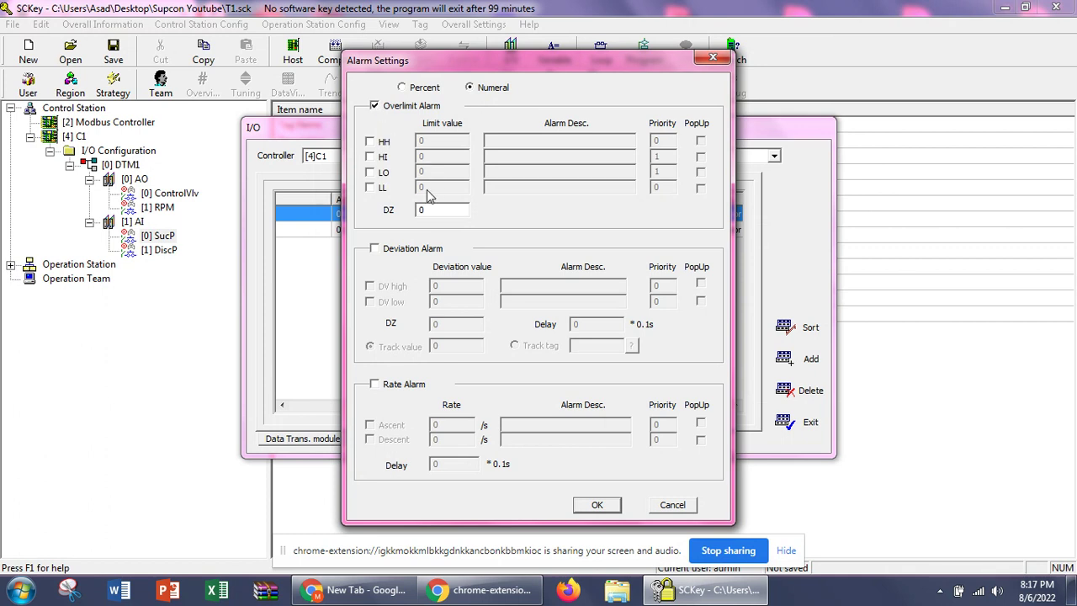
click(370, 187)
drag(449, 187, 410, 189)
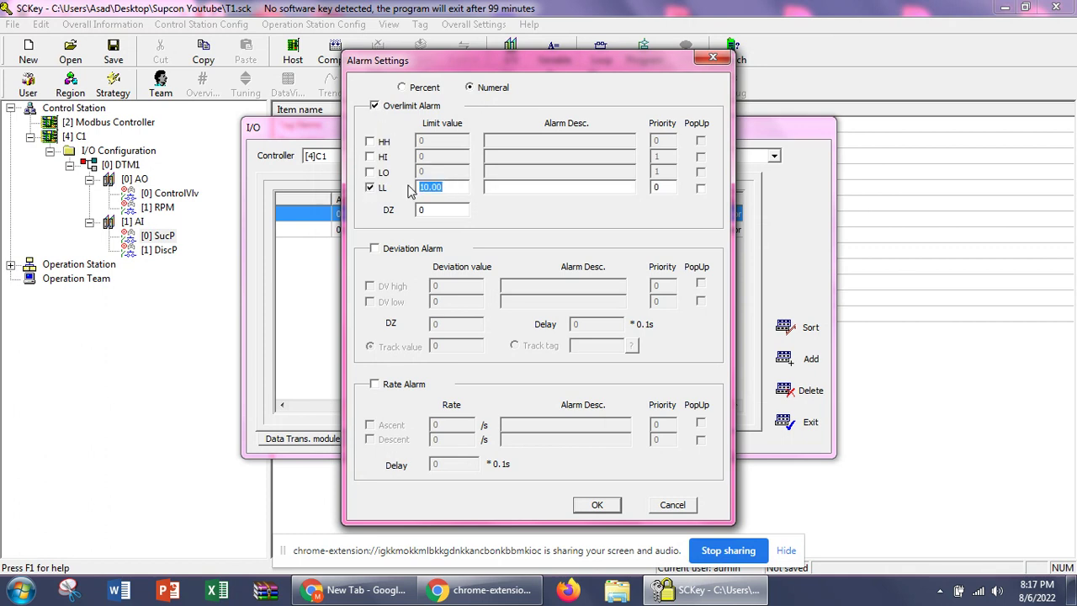
text(40)
click(370, 141)
drag(451, 141, 394, 141)
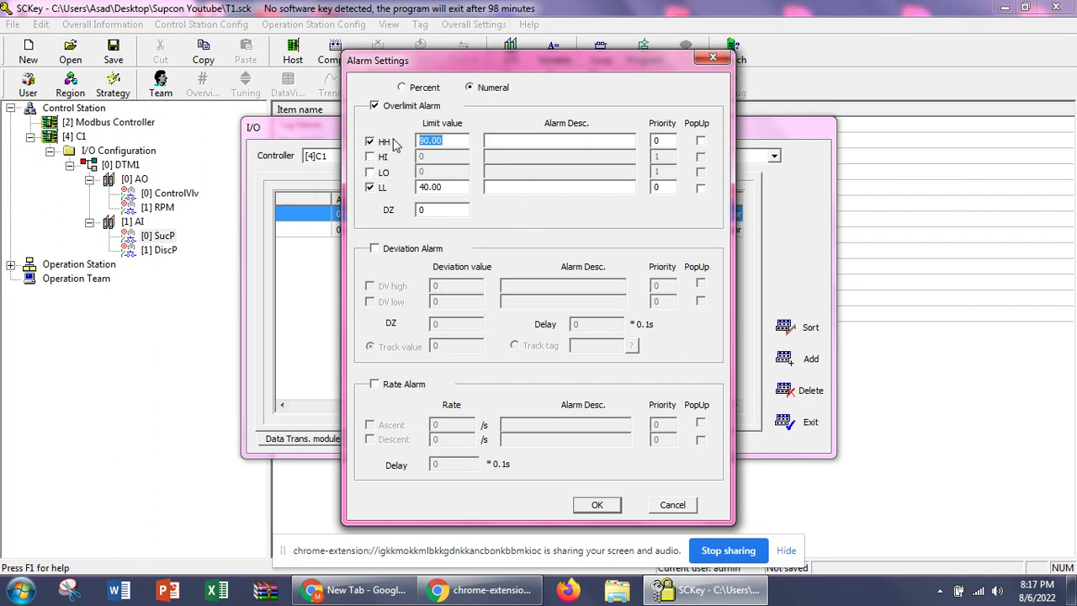
text(150.00)
- Enable SucP's deviation alarm and set a DV low deviation value of 30
click(403, 249)
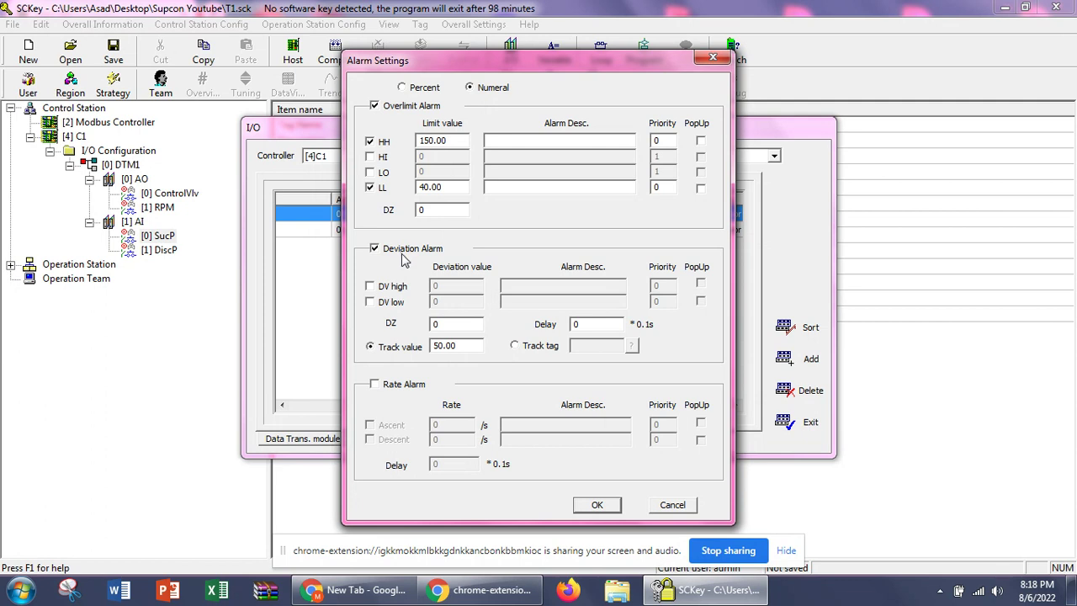
click(370, 302)
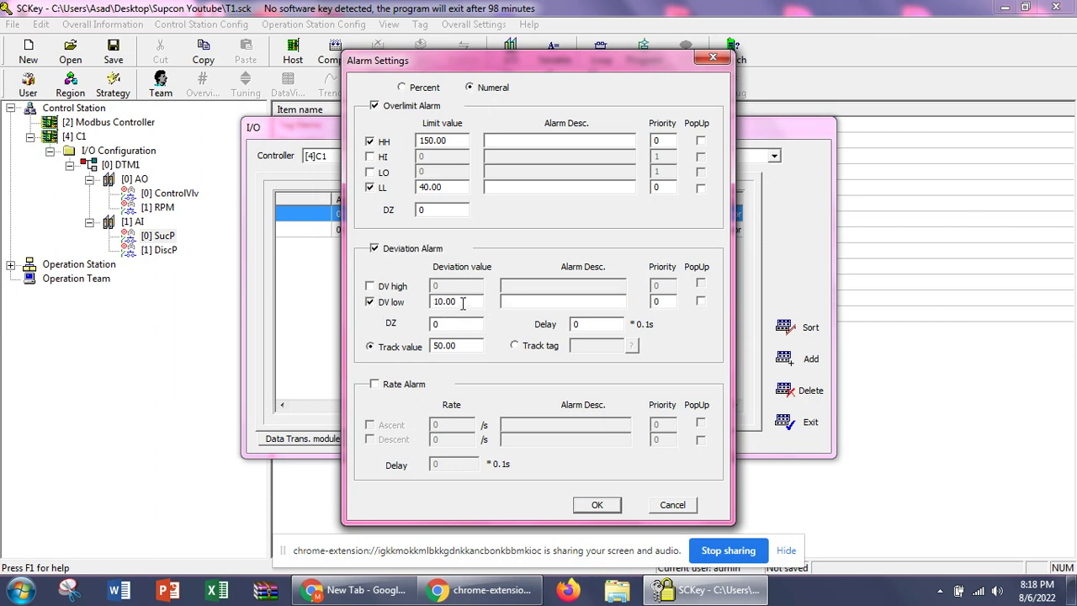
click(438, 303)
key(BackSpace)
text(3)
click(475, 324)
- Try the rate alarm for SucP, switch it off again and discard all alarm settings
click(393, 386)
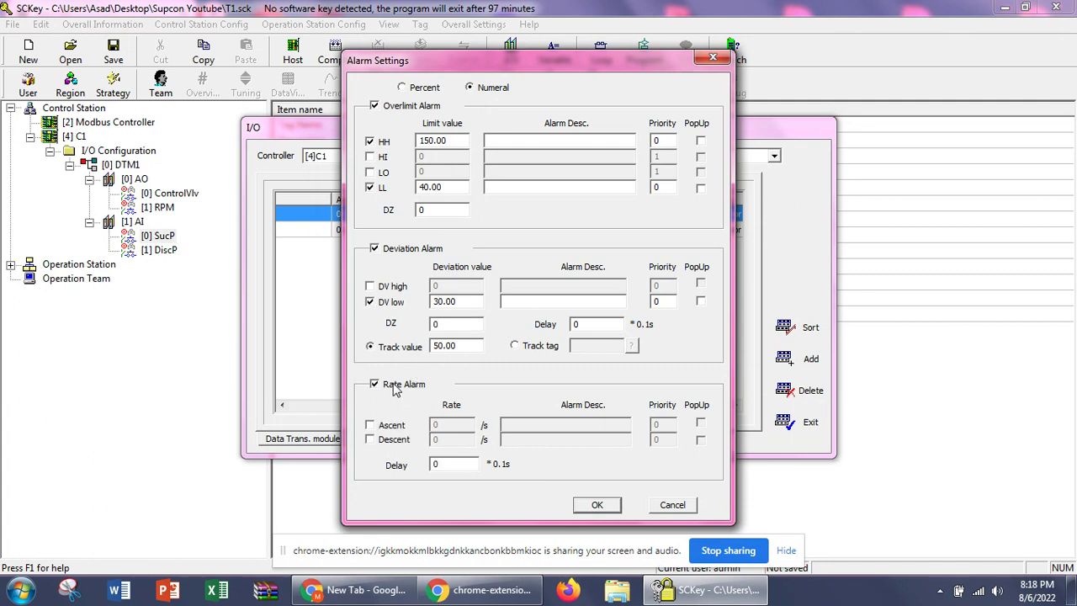
click(393, 386)
click(665, 507)
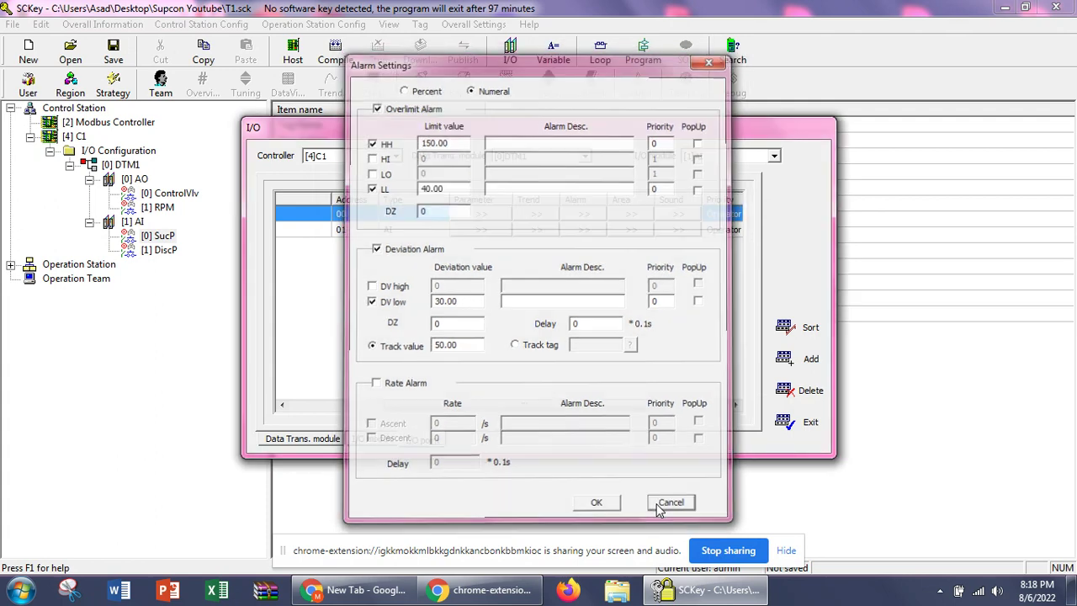
- Check SucP's group and region settings and its tag sound alarm without changing them
drag(541, 406, 572, 404)
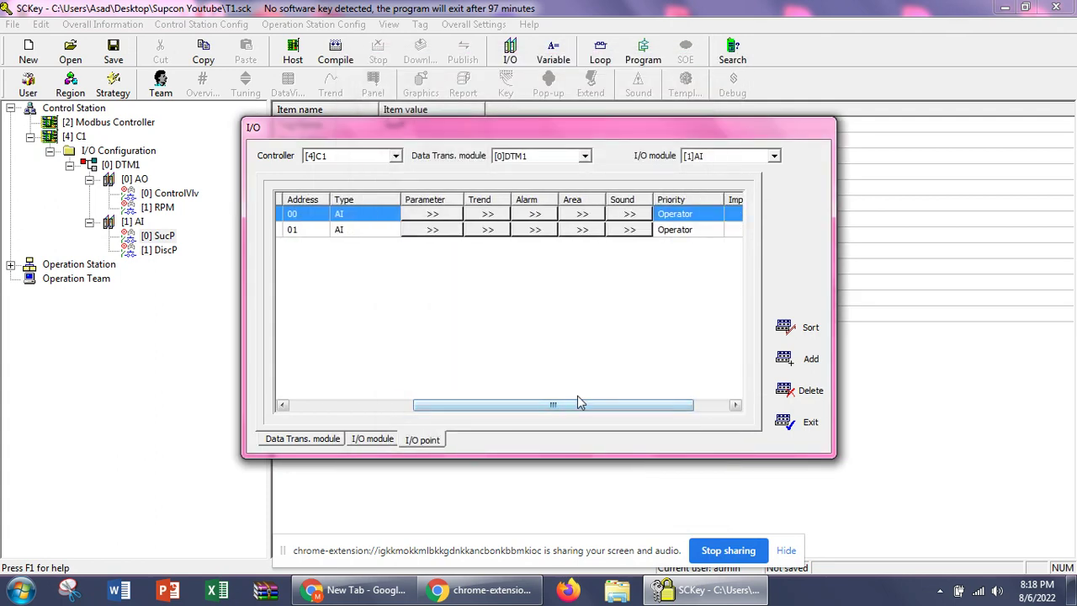
click(589, 215)
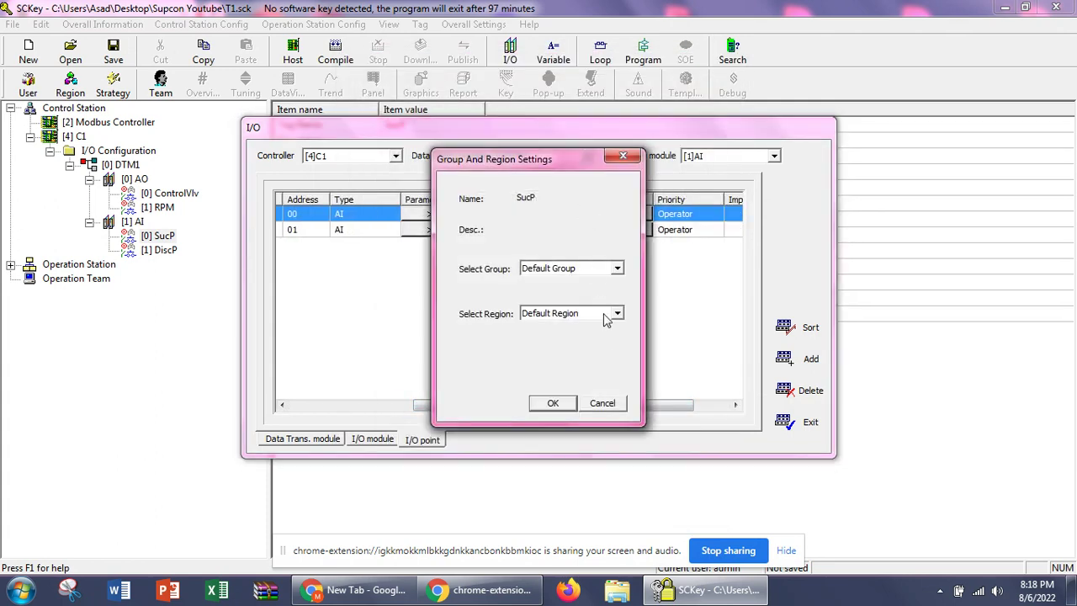
click(610, 404)
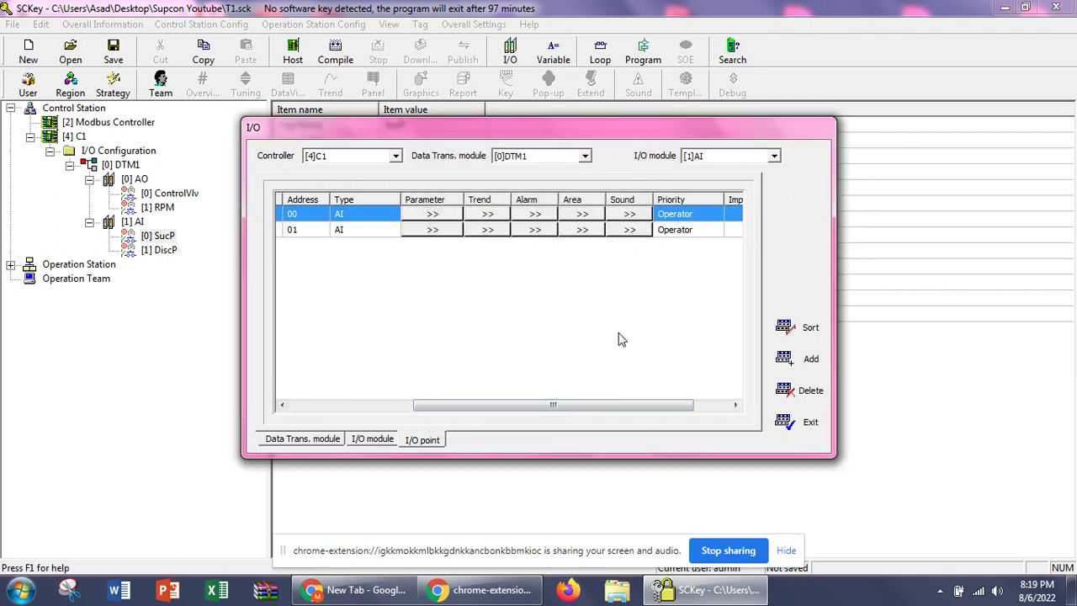
click(631, 215)
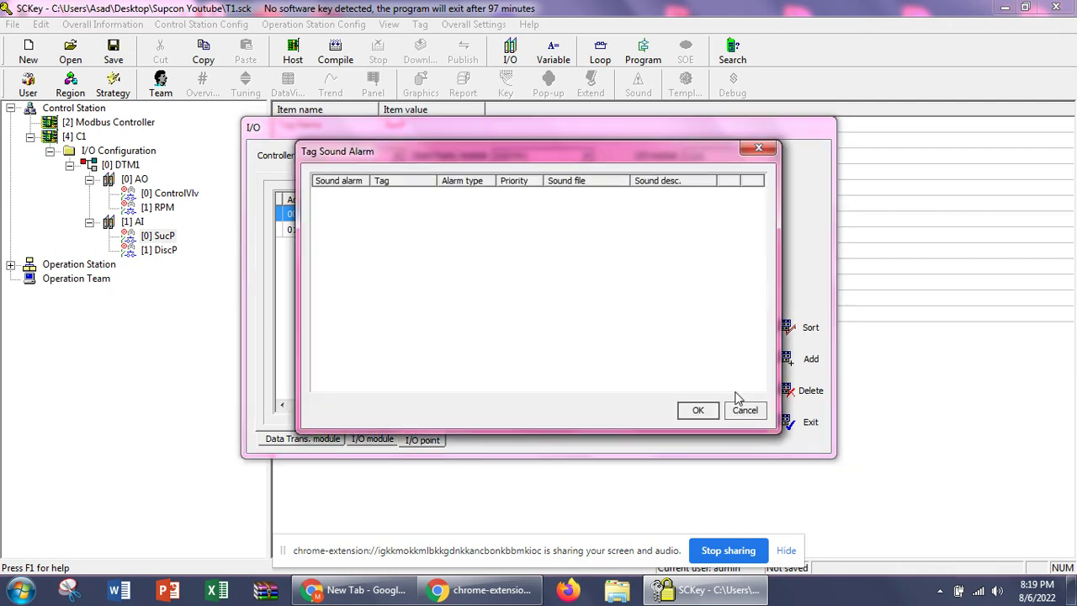
click(744, 410)
click(697, 406)
- Review the priority levels and important tag setting available for SucP, and leave the I/O configuration
click(656, 216)
click(659, 216)
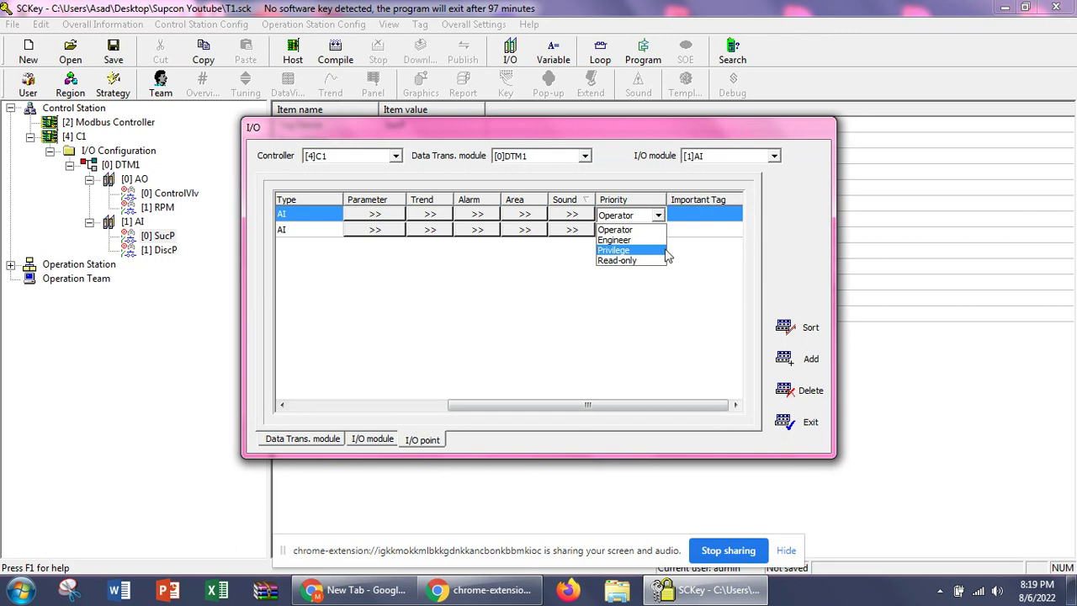
click(706, 282)
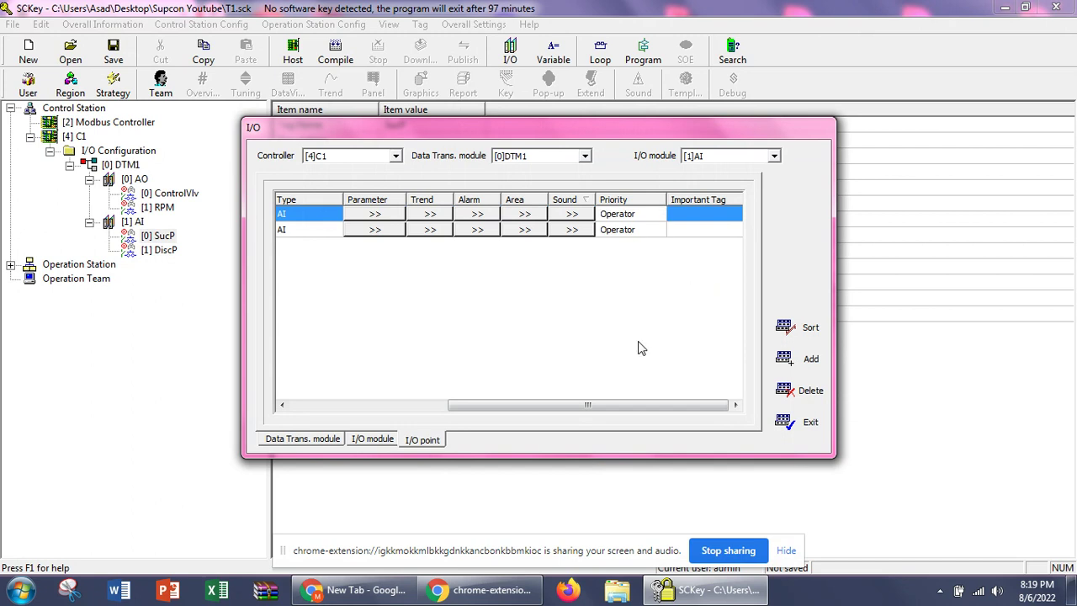
drag(714, 406, 705, 408)
click(715, 217)
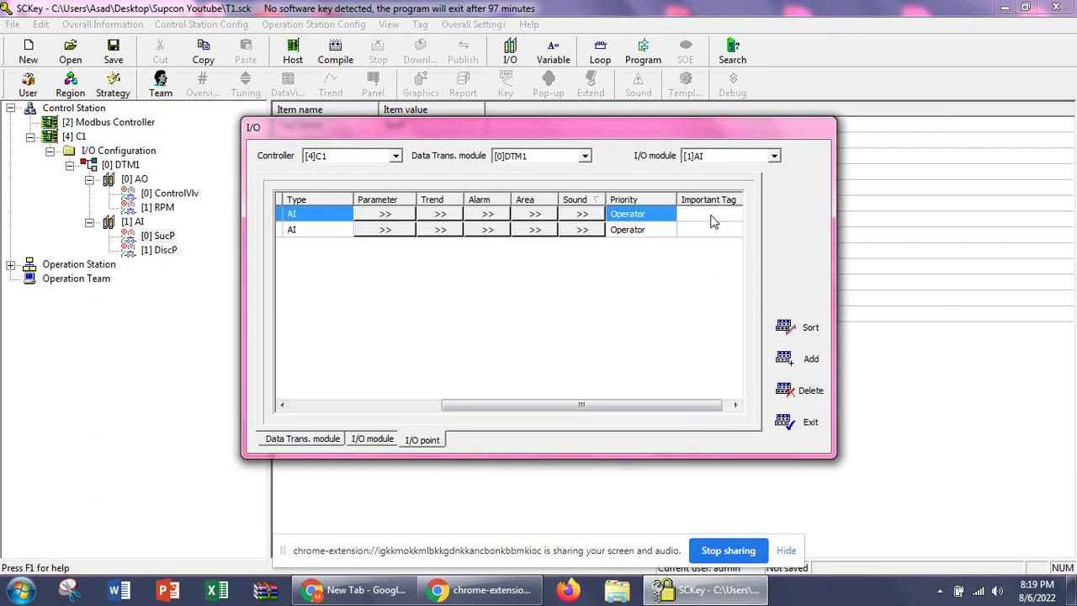
click(806, 422)
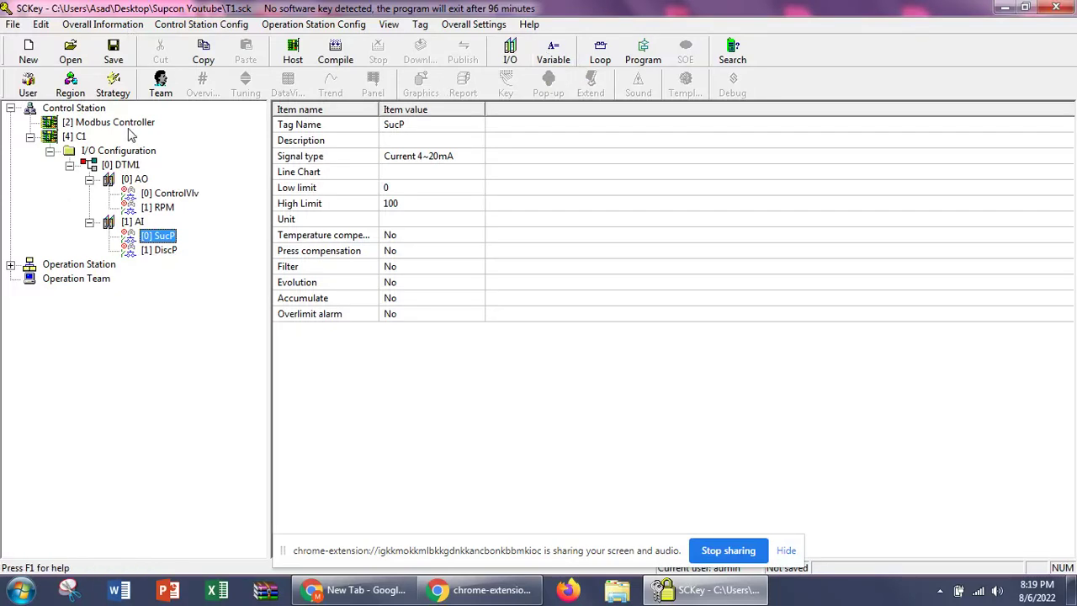
- Open the customized variable declaration for controller C1 and look through the 1-, 2-, 4- and 8-byte variable and customized loop lists
click(76, 138)
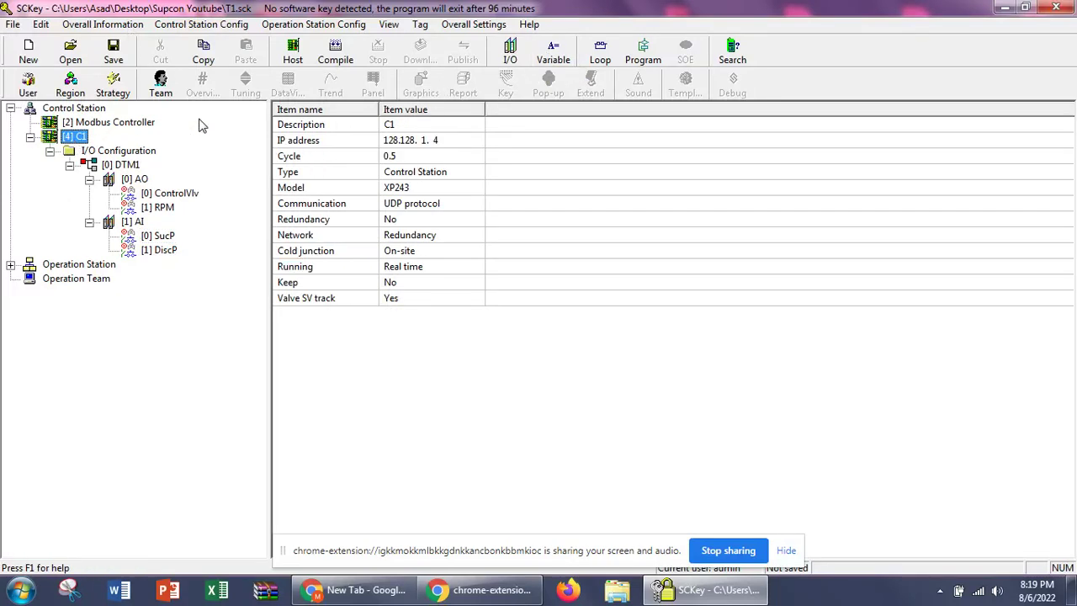
click(556, 49)
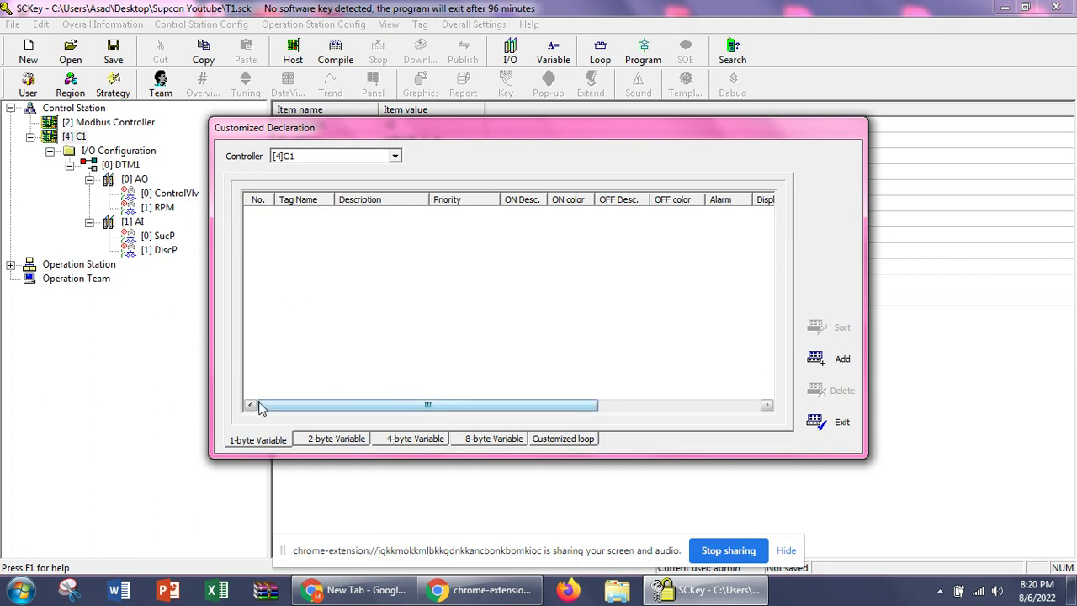
click(340, 443)
click(409, 445)
click(491, 442)
click(568, 442)
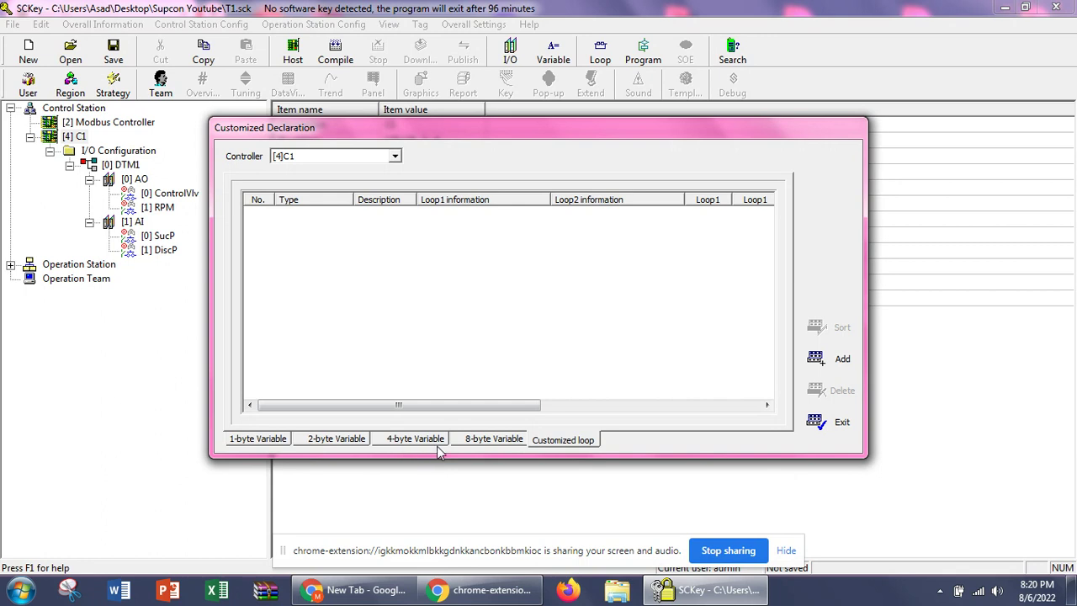
click(478, 443)
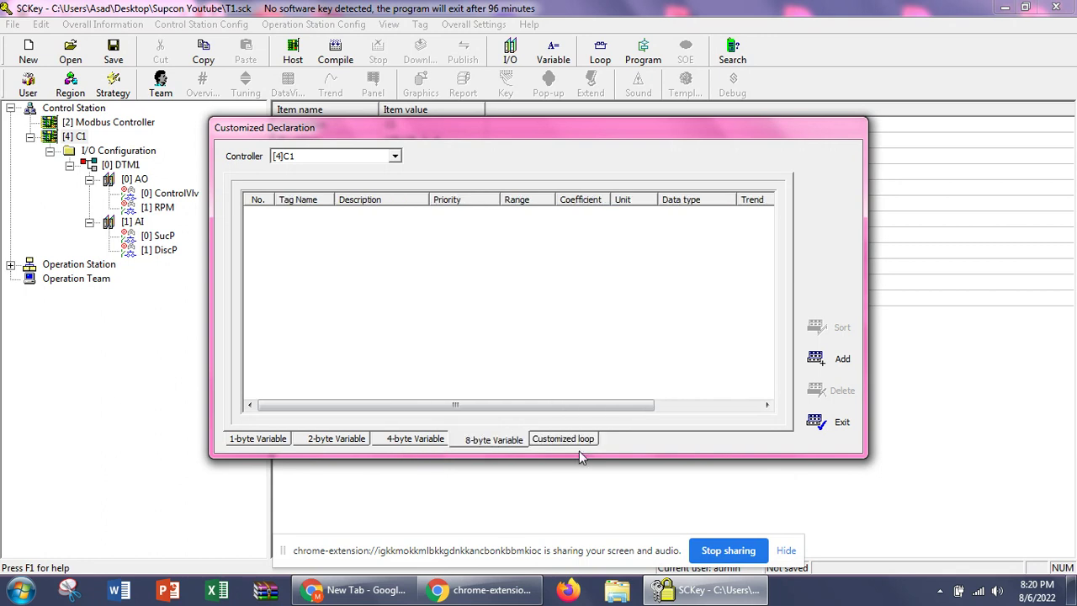
- Check the 4-byte variable and customized loop lists, and add a new 1-byte variable for controller C1
click(407, 445)
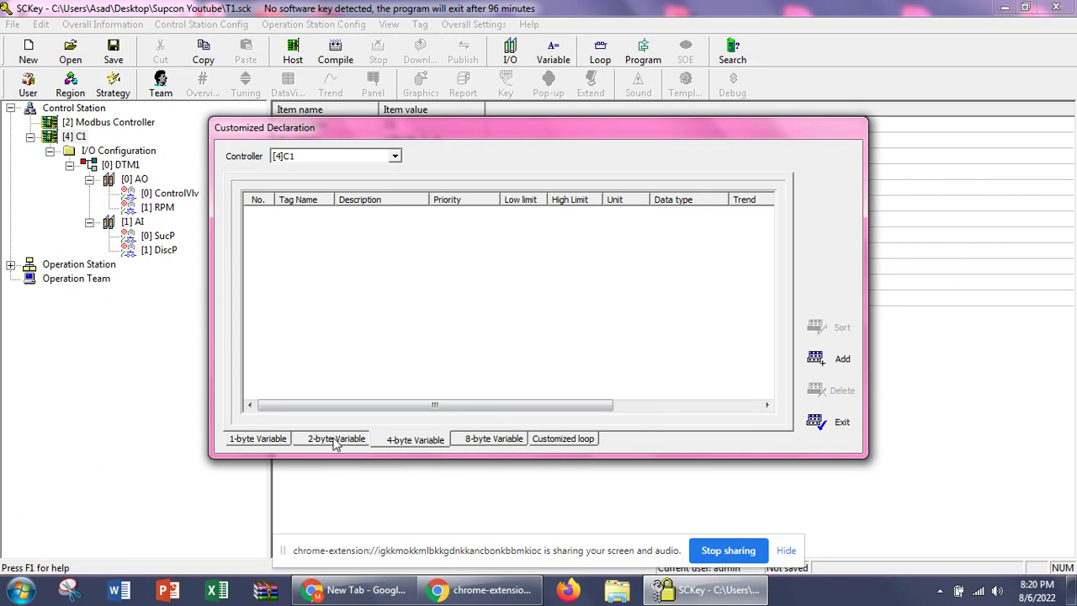
click(554, 444)
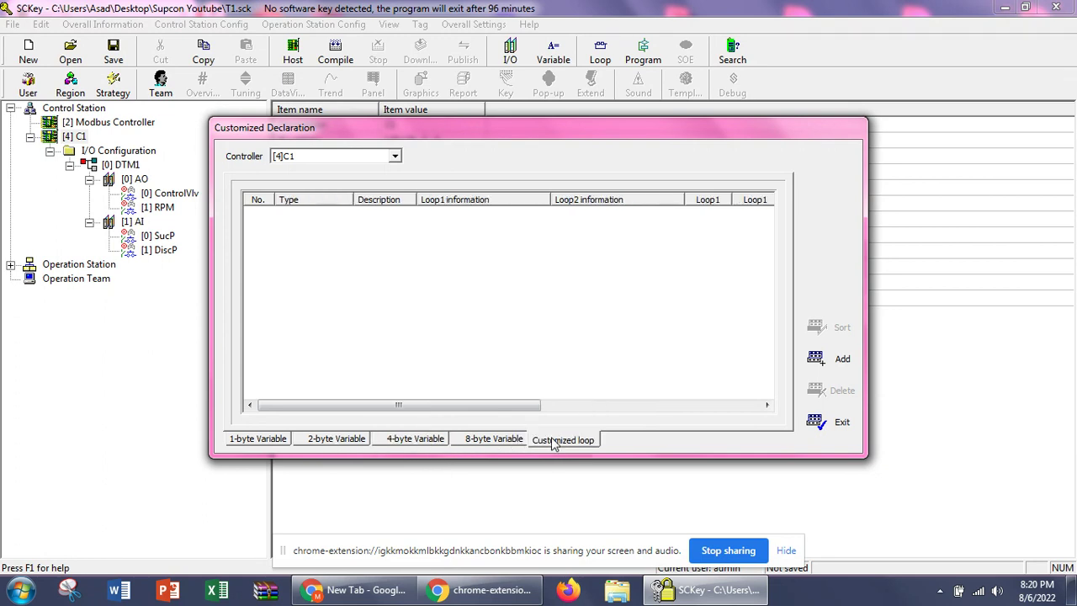
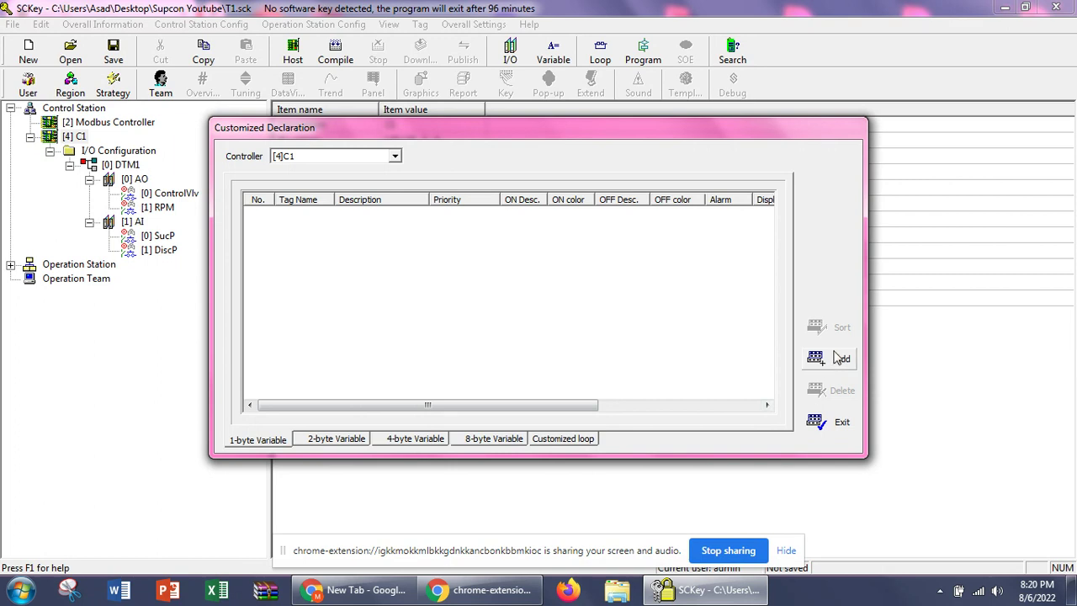
click(838, 358)
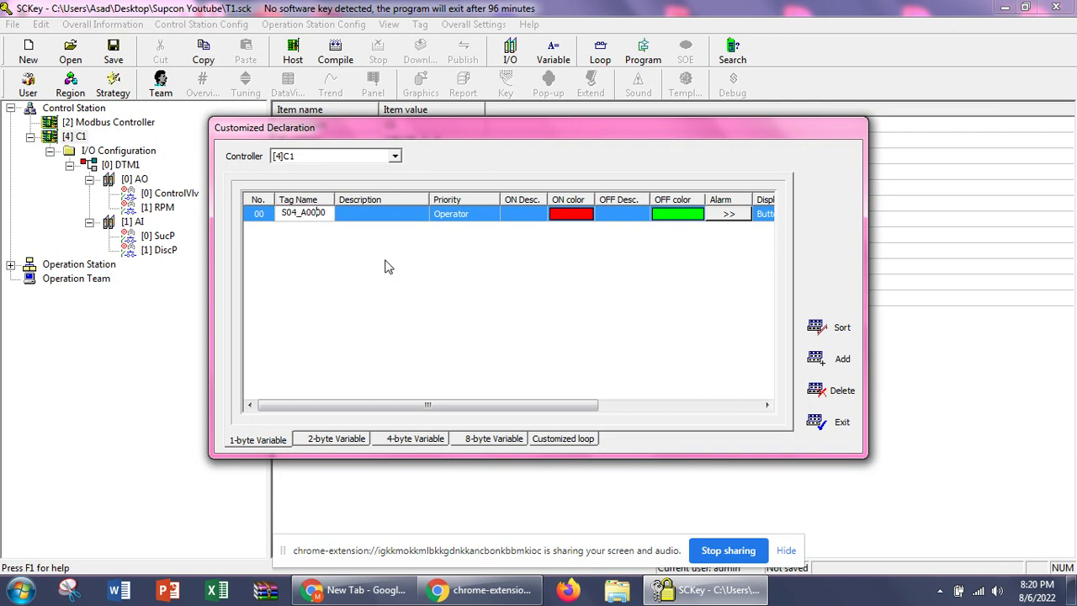
click(378, 217)
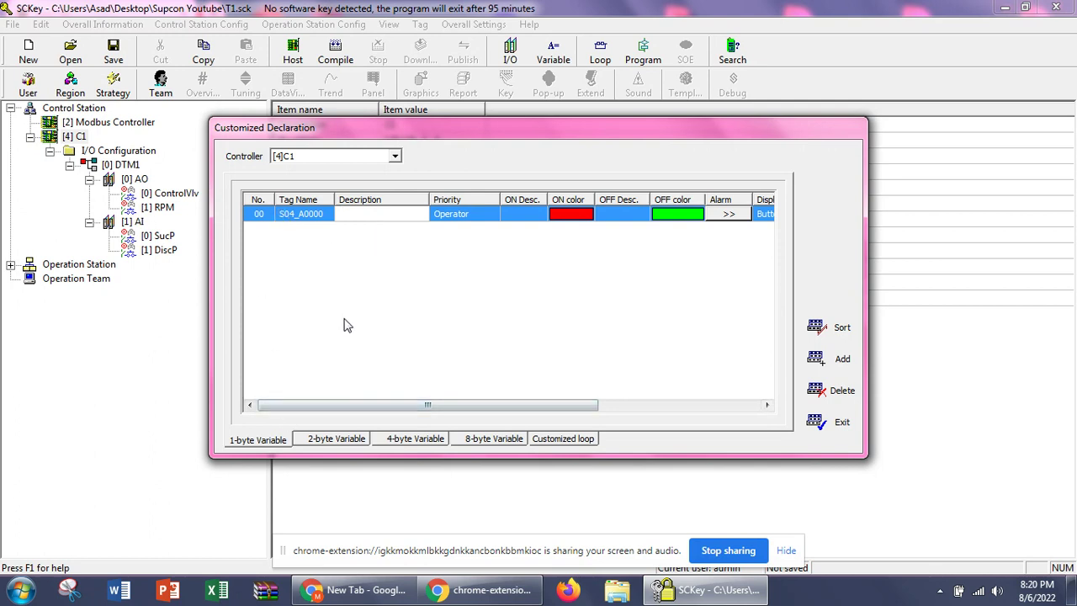
- Try to name the new 1-byte variable Valve_Status
click(327, 213)
drag(328, 212, 248, 216)
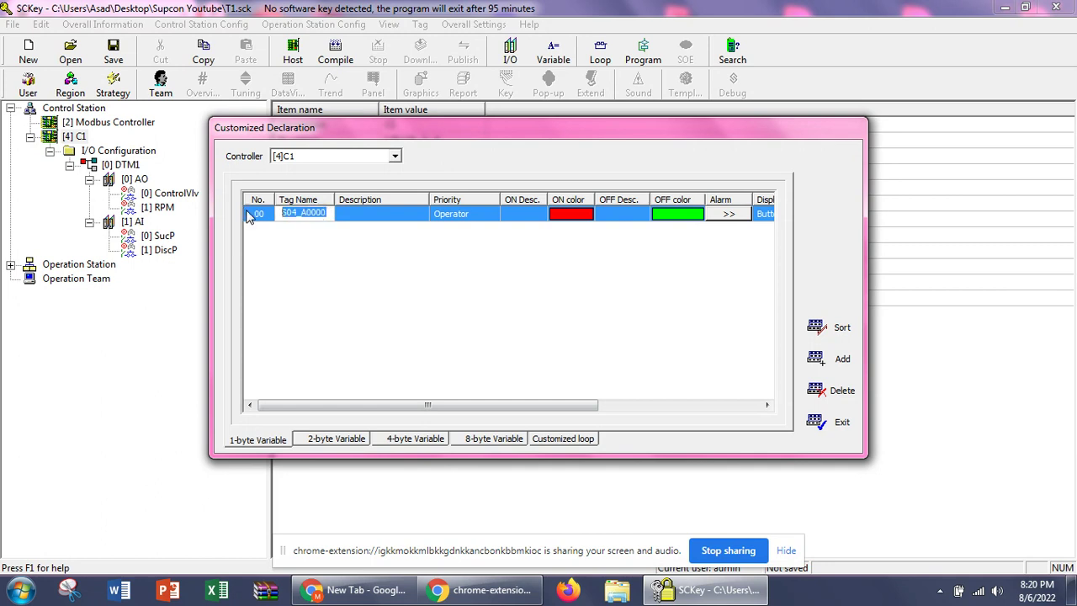
text(V)
text(alve_Status)
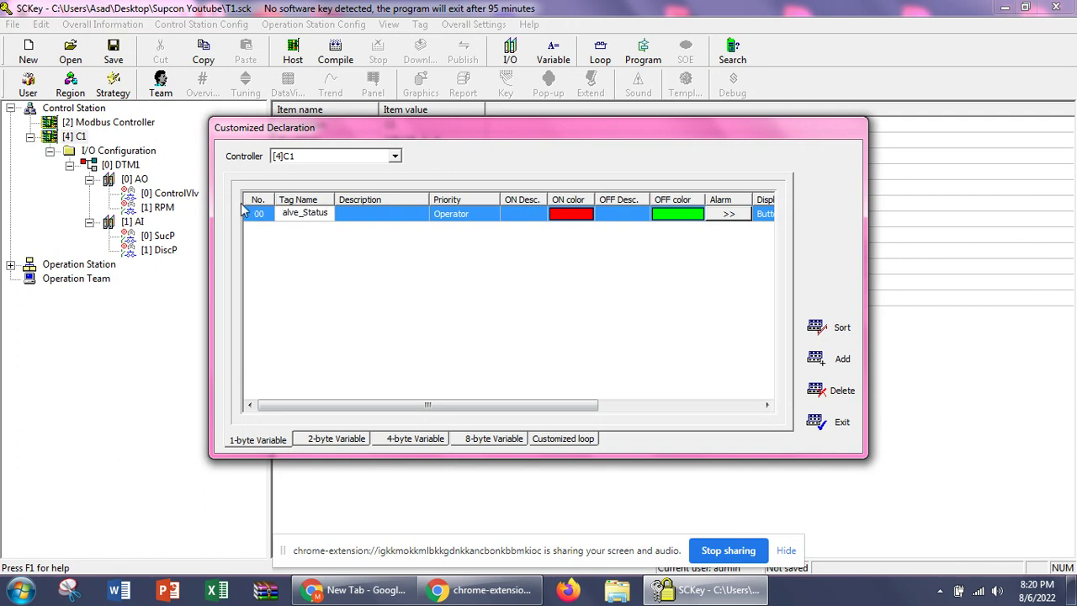
click(364, 265)
click(604, 329)
- Set the tag name of the new 1-byte variable to Vlv_St
click(322, 216)
drag(323, 216, 258, 216)
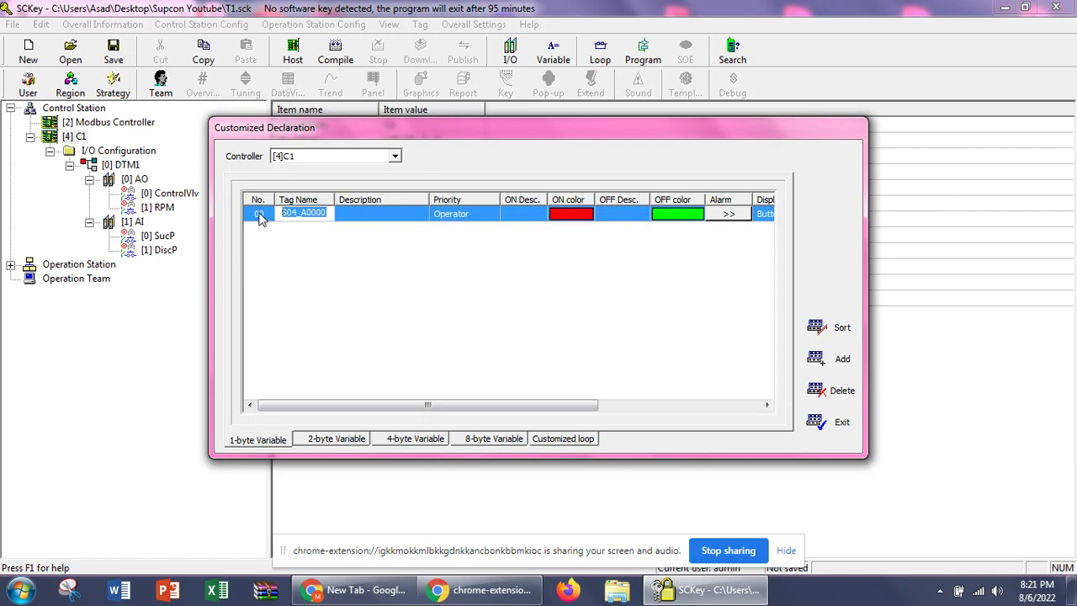
text(Vlv_St)
click(337, 267)
- Describe the Vlv_St variable as "Inlet Valve Status"
click(359, 214)
text(Valve)
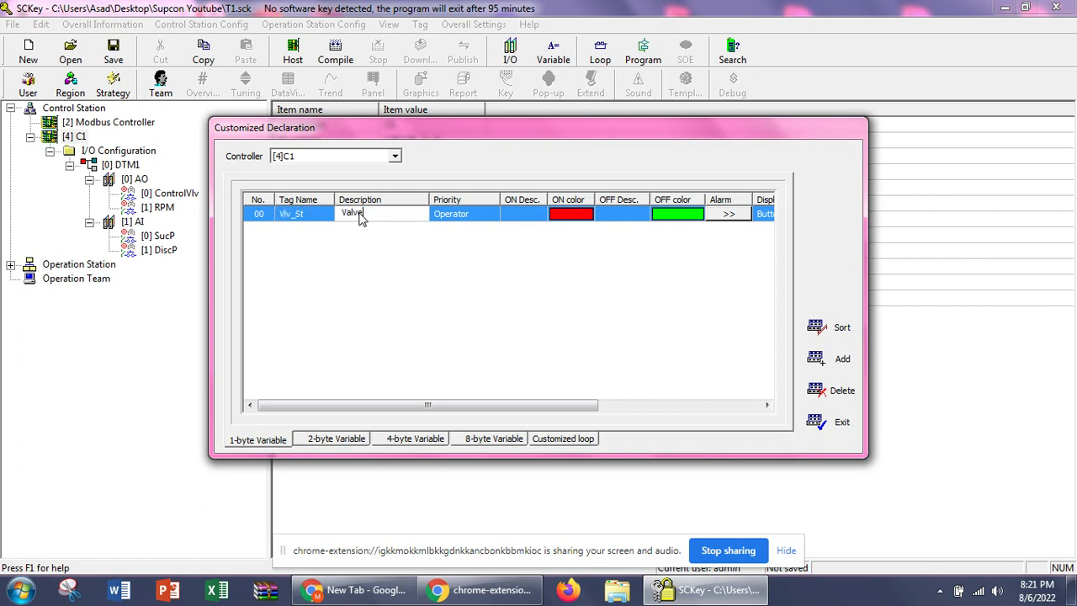
text( S)
key(BackSpace)
key(BackSpace)
key(BackSpace)
key(BackSpace)
key(BackSpace)
key(BackSpace)
key(BackSpace)
text(Inlet Valve Status)
click(539, 305)
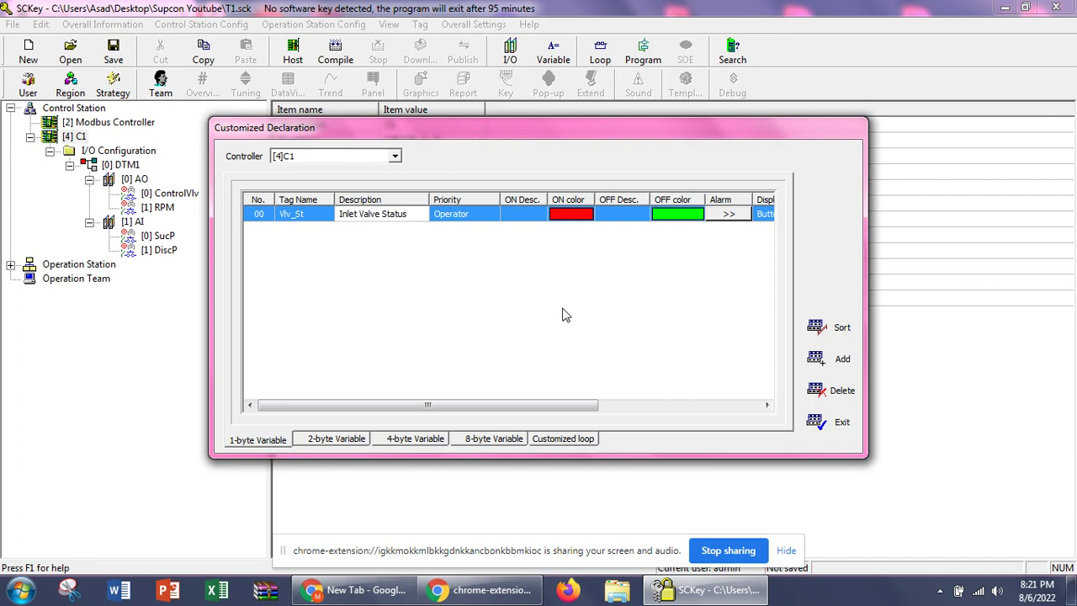
- Keep Vlv_St's priority at Operator, and enter "Valve is Open" as its ON description and "Valve is closed" as its OFF description
click(490, 216)
click(493, 217)
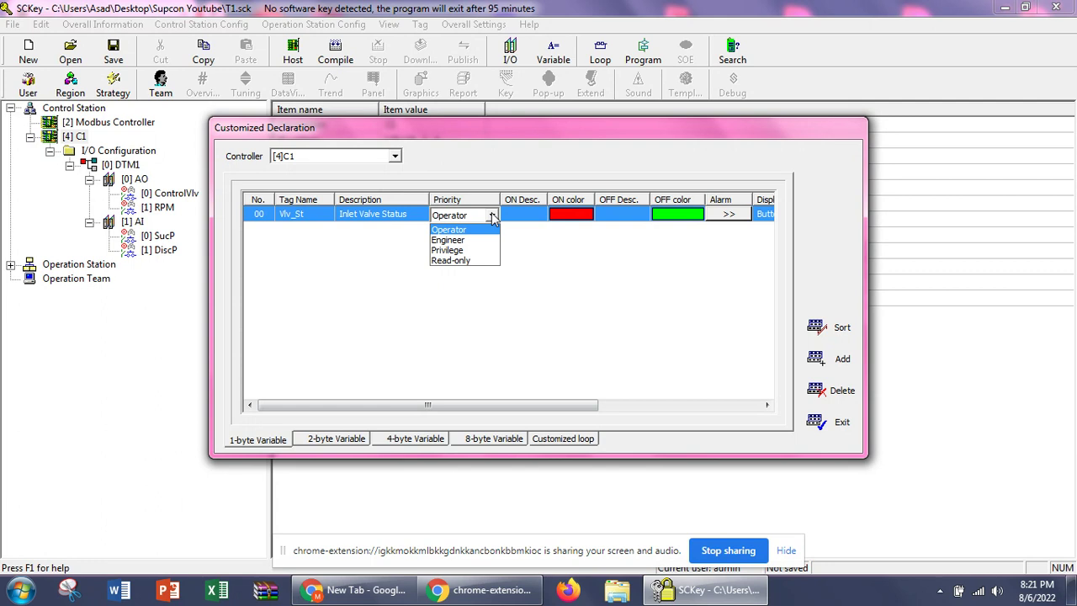
click(537, 241)
click(533, 216)
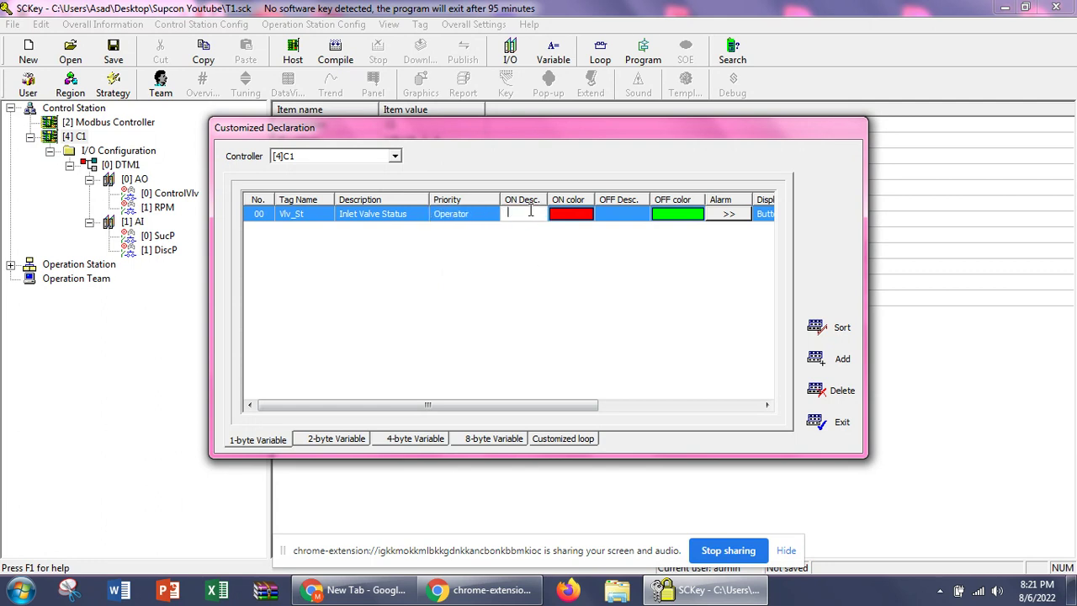
drag(558, 405, 493, 229)
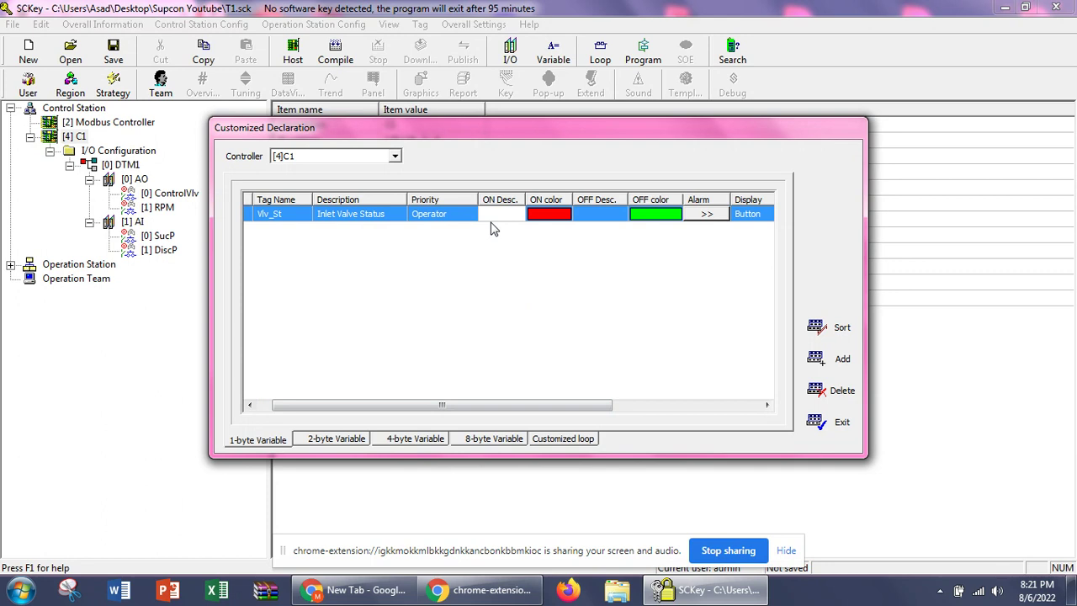
text(Valve is Open)
click(612, 213)
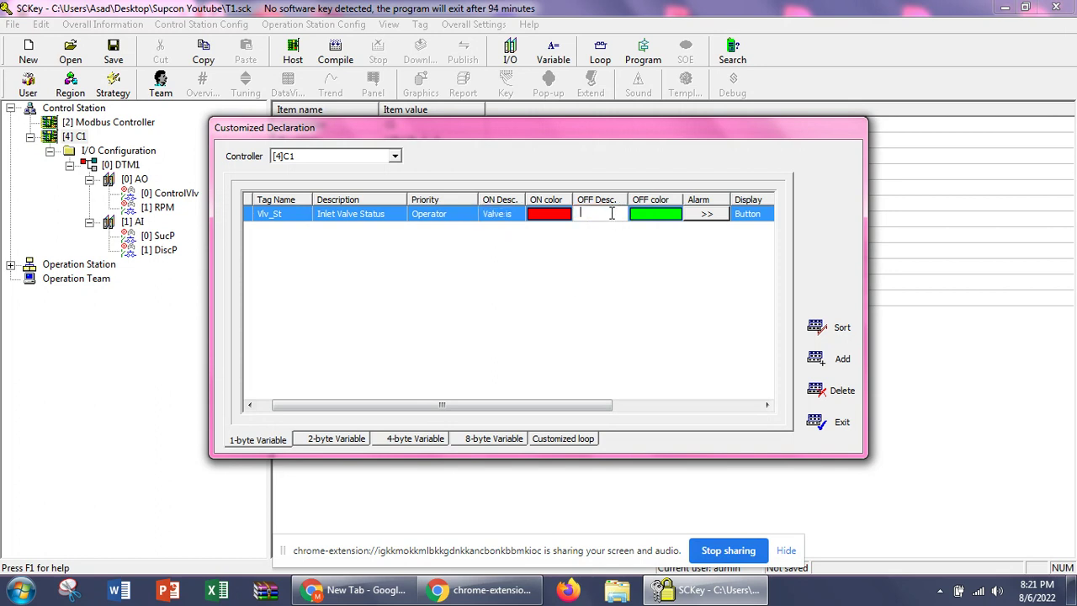
text(Valve is clos)
text(ed)
- Set Vlv_St's ON color to green and its OFF color to red
click(551, 214)
click(567, 216)
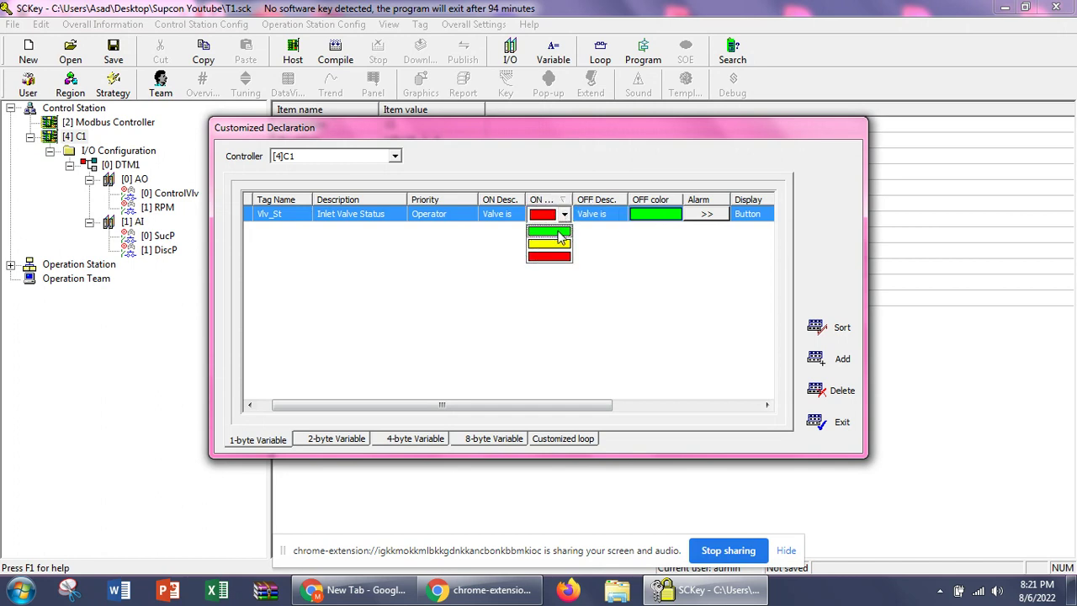
click(560, 232)
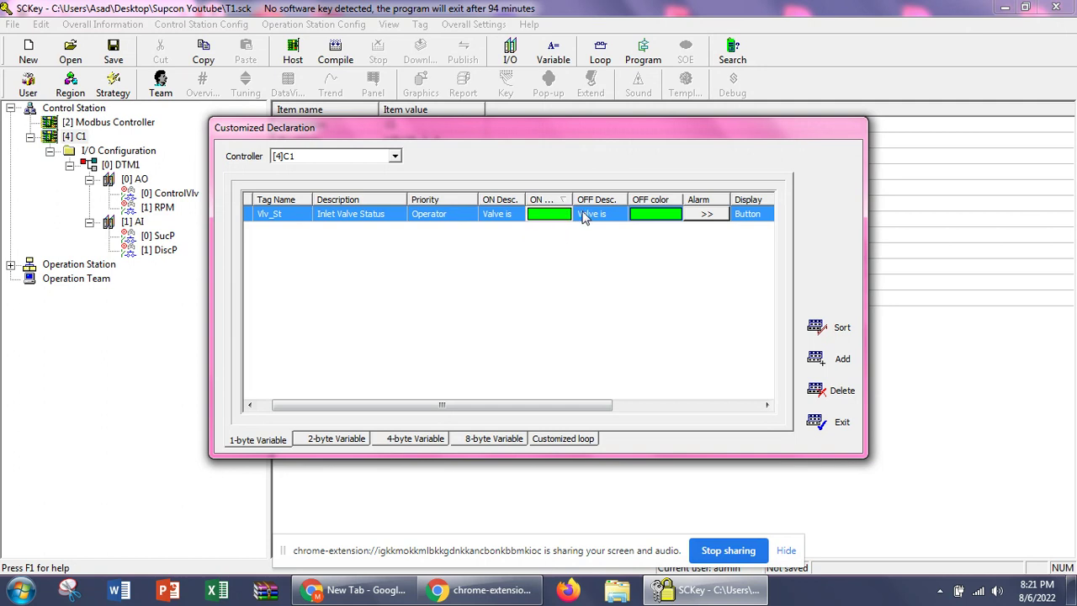
click(661, 215)
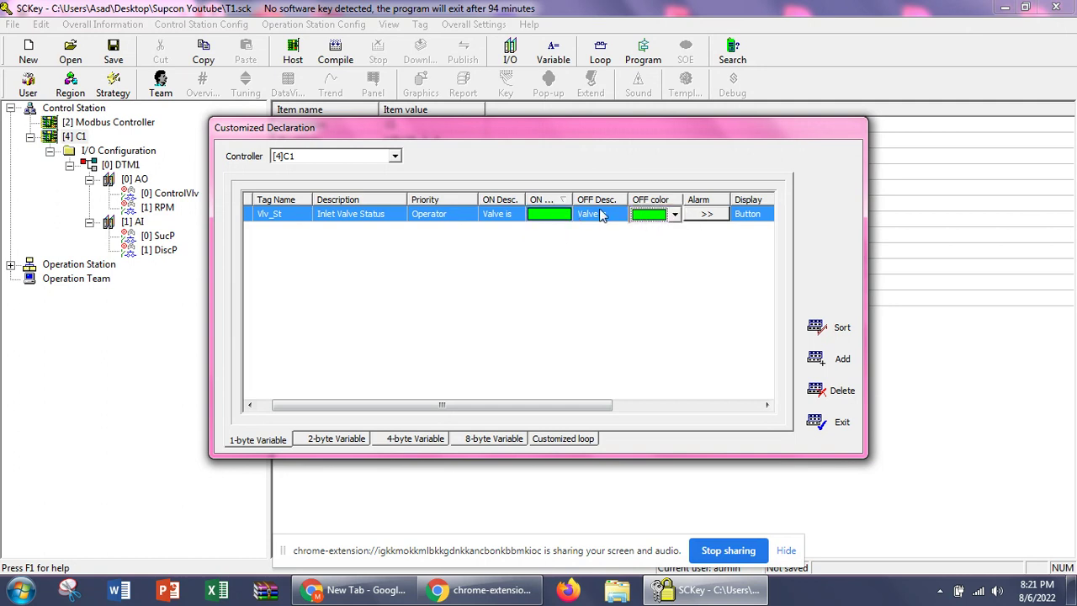
click(675, 214)
click(670, 258)
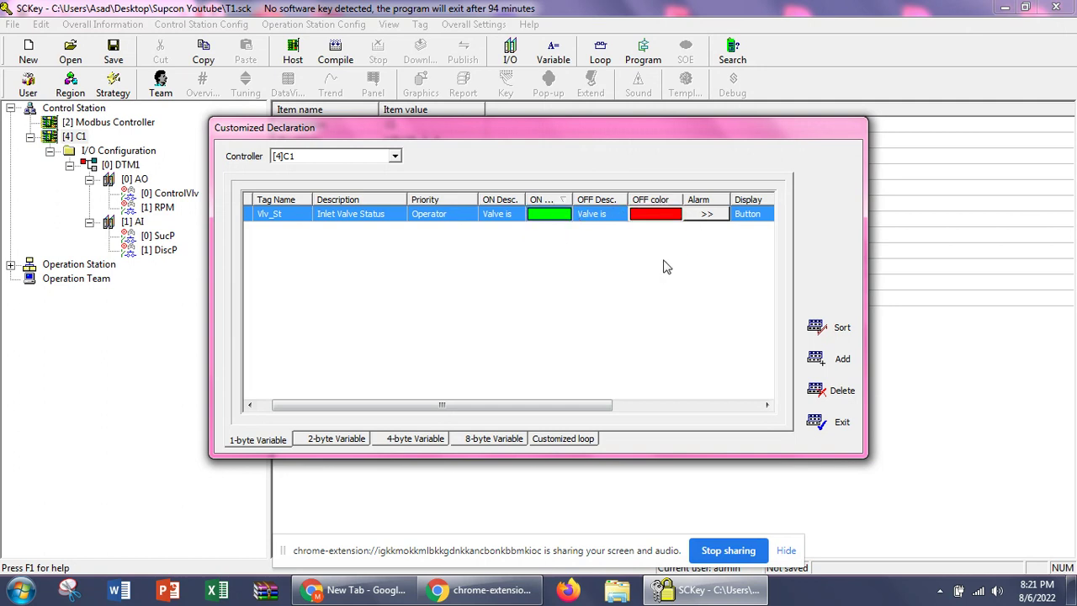
- Enable a status alarm for Vlv_St that triggers on the OFF state
drag(596, 405, 627, 359)
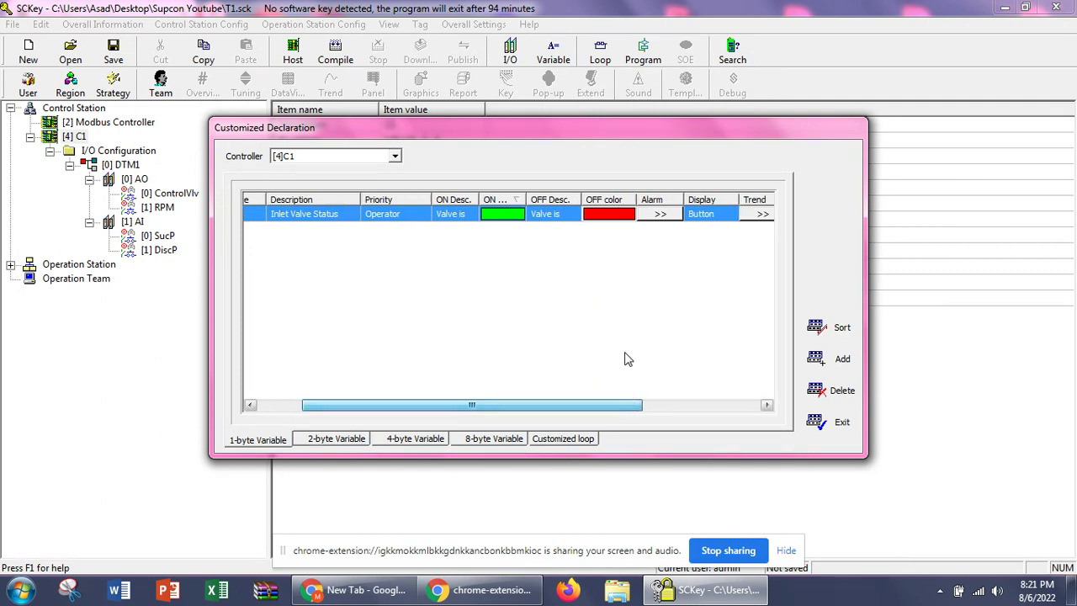
click(660, 214)
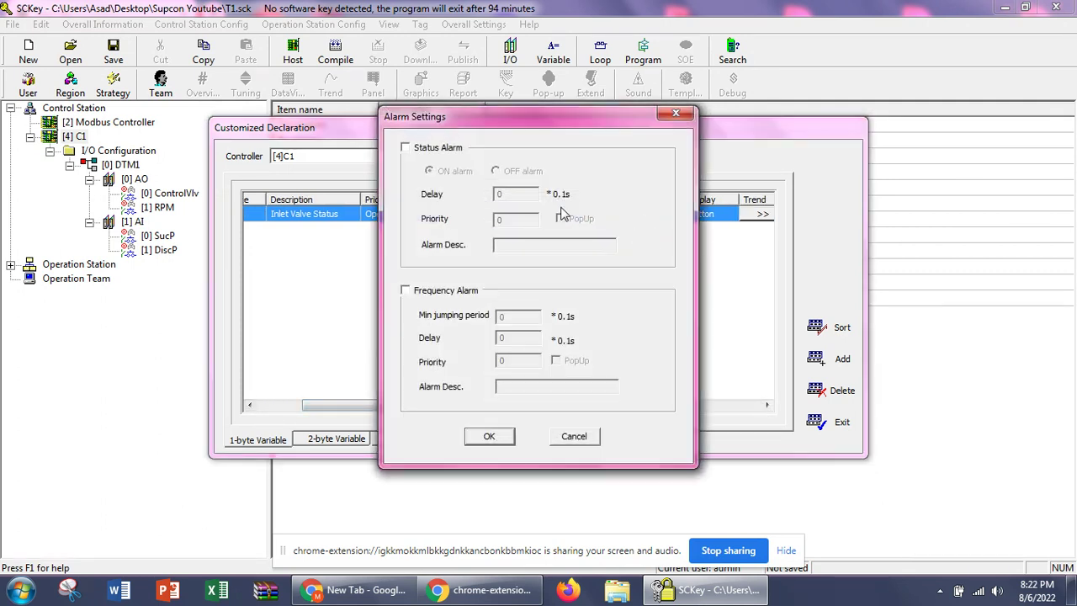
click(423, 149)
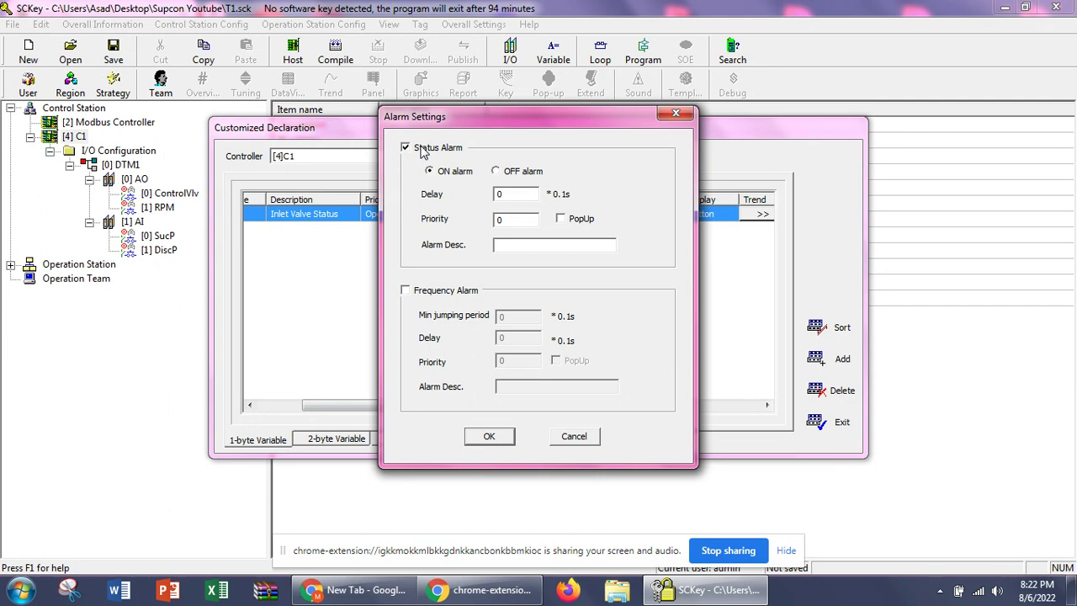
click(508, 174)
- Describe the alarm as "Valve is off. Please open valve", enable its pop-up and accept the alarm settings
text(Vla)
text(ve isof)
key(BackSpace)
key(BackSpace)
key(BackSpace)
text(off. Please open )
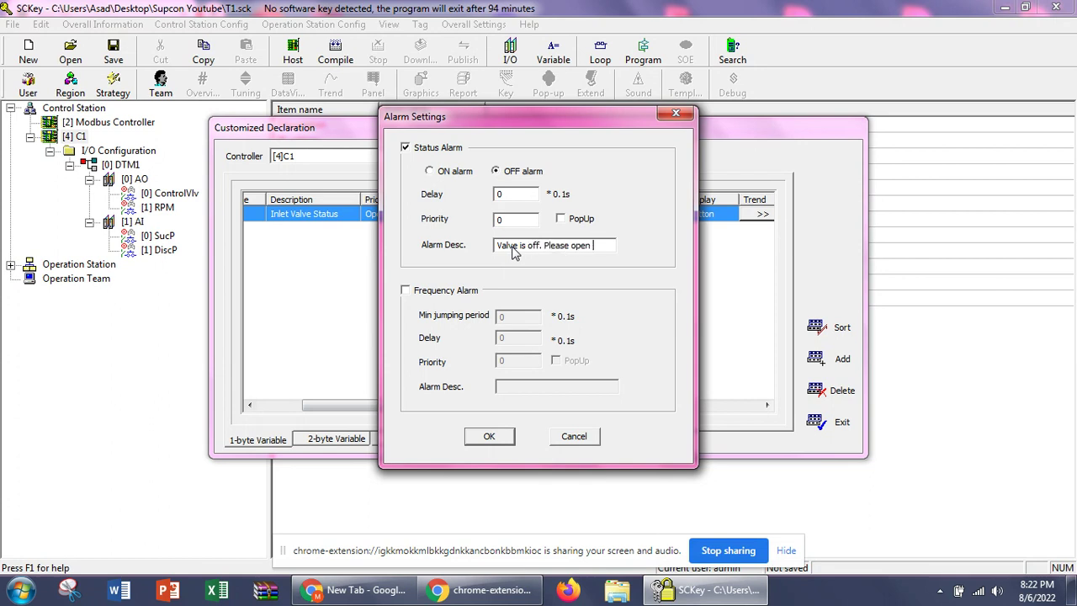
text(valve)
click(562, 220)
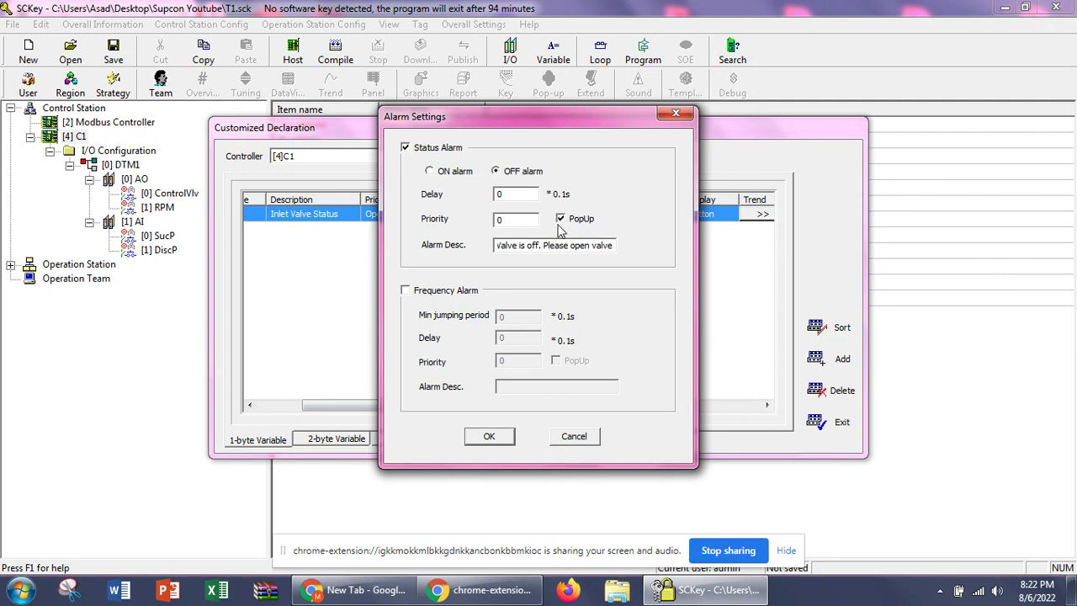
click(493, 439)
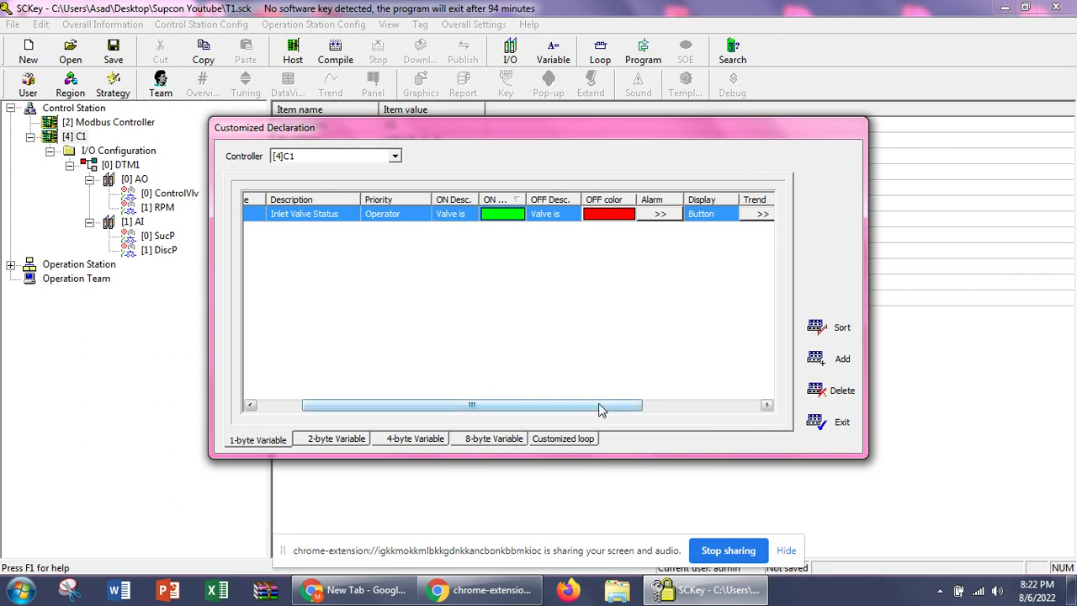
- Review Vlv_St's display options and its remaining trend, area, sound and important tag settings
drag(604, 406, 637, 406)
click(657, 215)
click(674, 216)
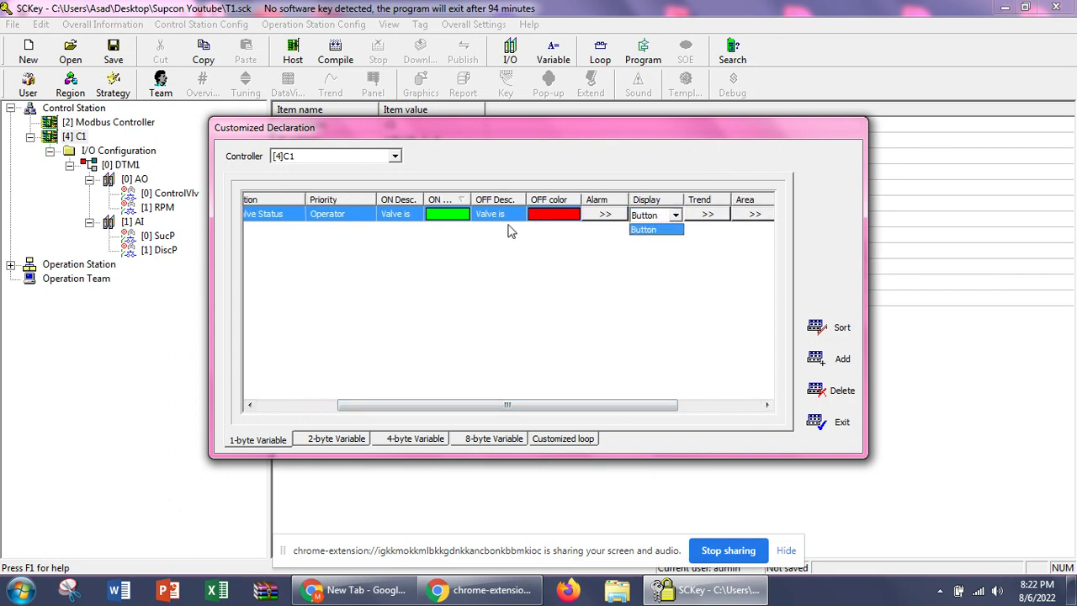
click(653, 405)
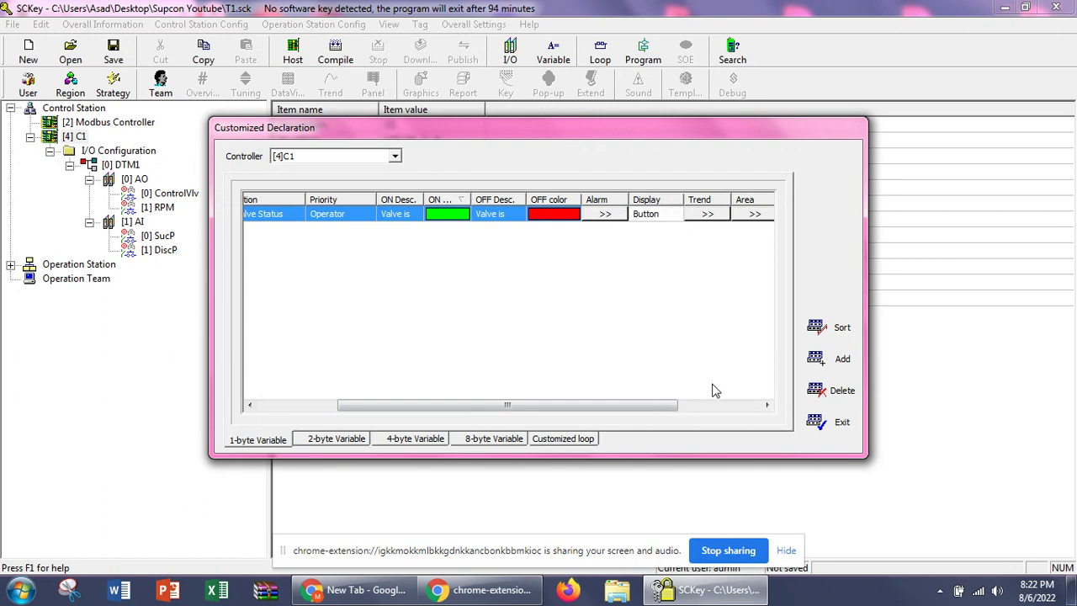
drag(656, 405, 738, 405)
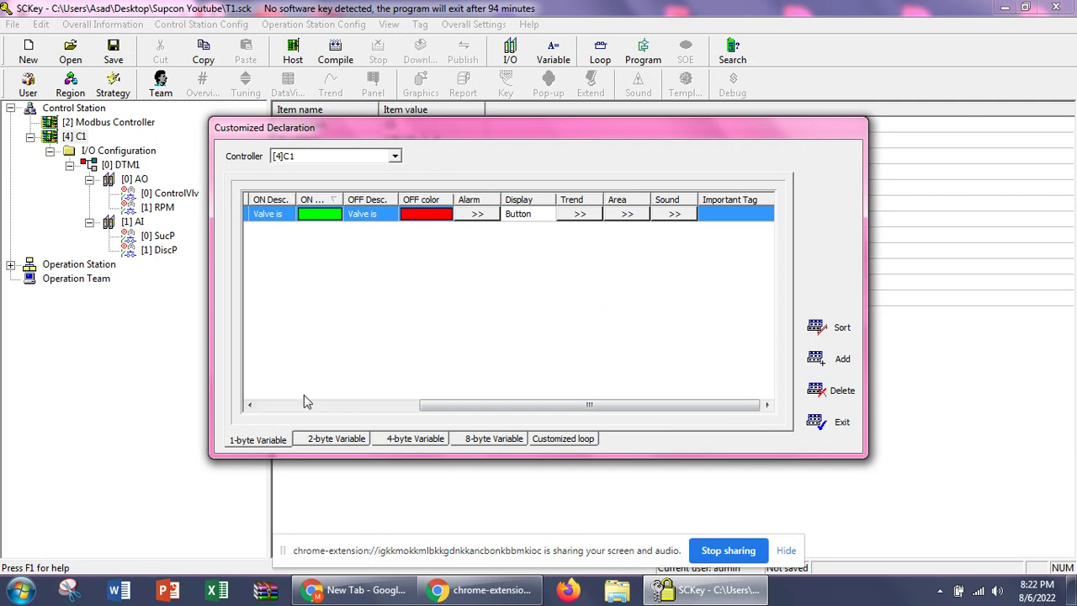
- Add a new 2-byte variable for controller C1 and name it Freq_Sig
click(350, 439)
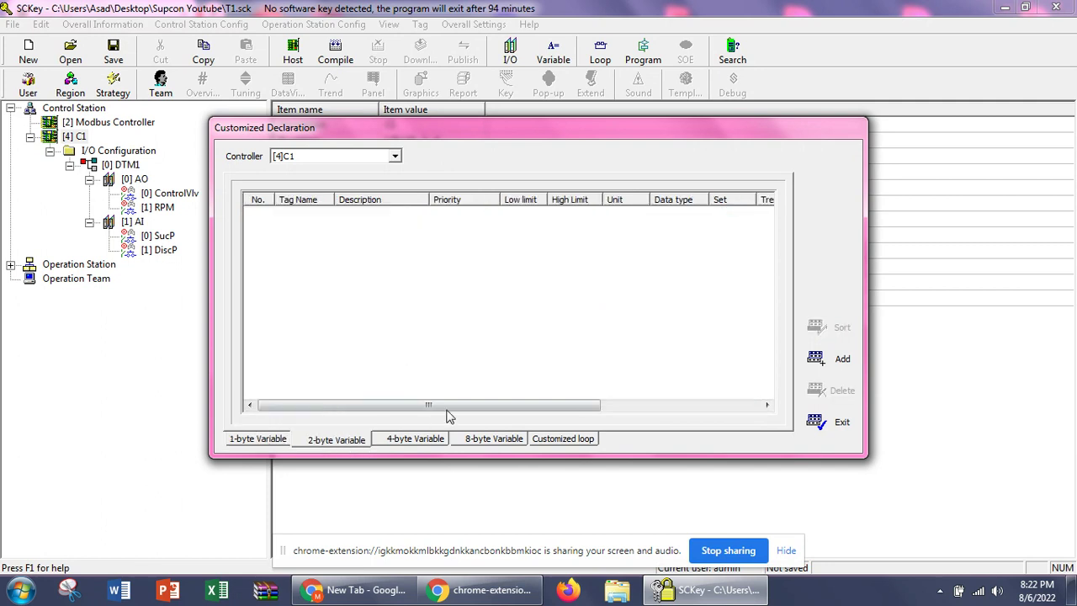
click(835, 357)
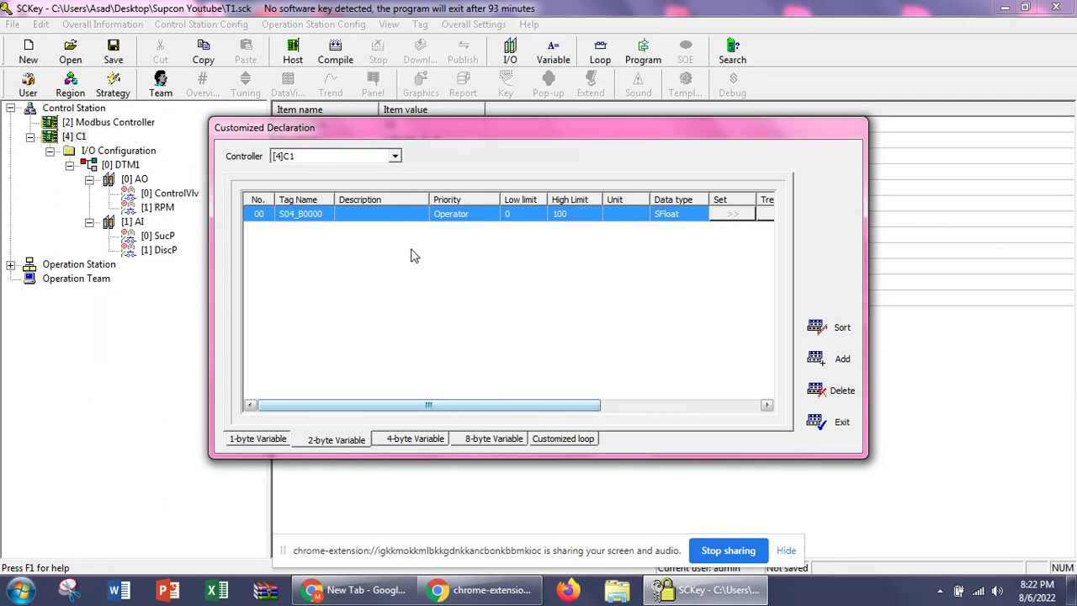
click(308, 214)
drag(327, 215, 265, 216)
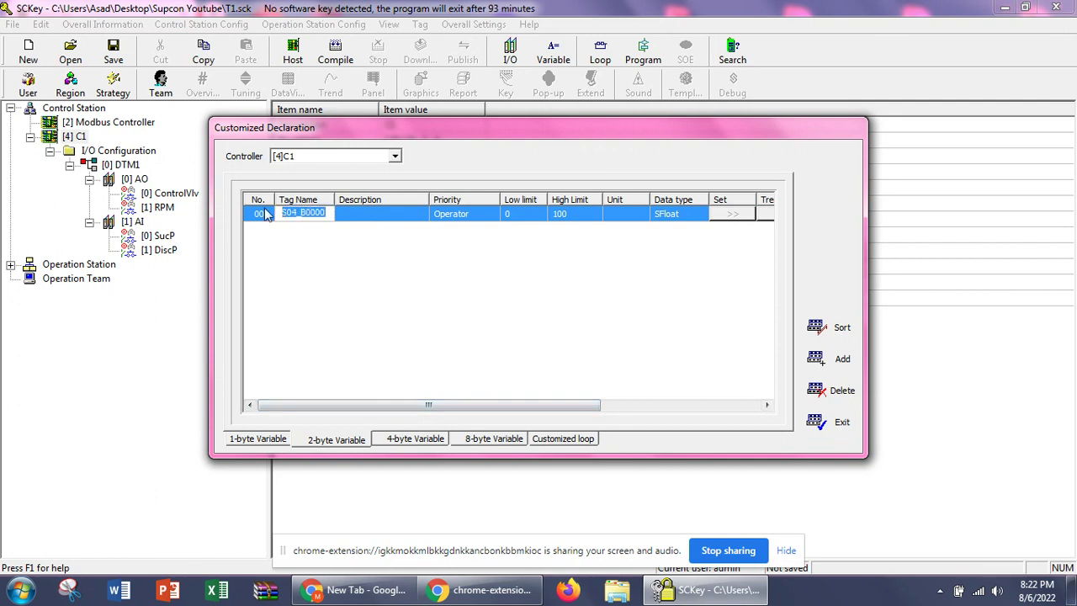
text(Freq_Sig)
- Describe Freq_Sig as "Frequency of VFD" and keep its priority at Operator
click(379, 216)
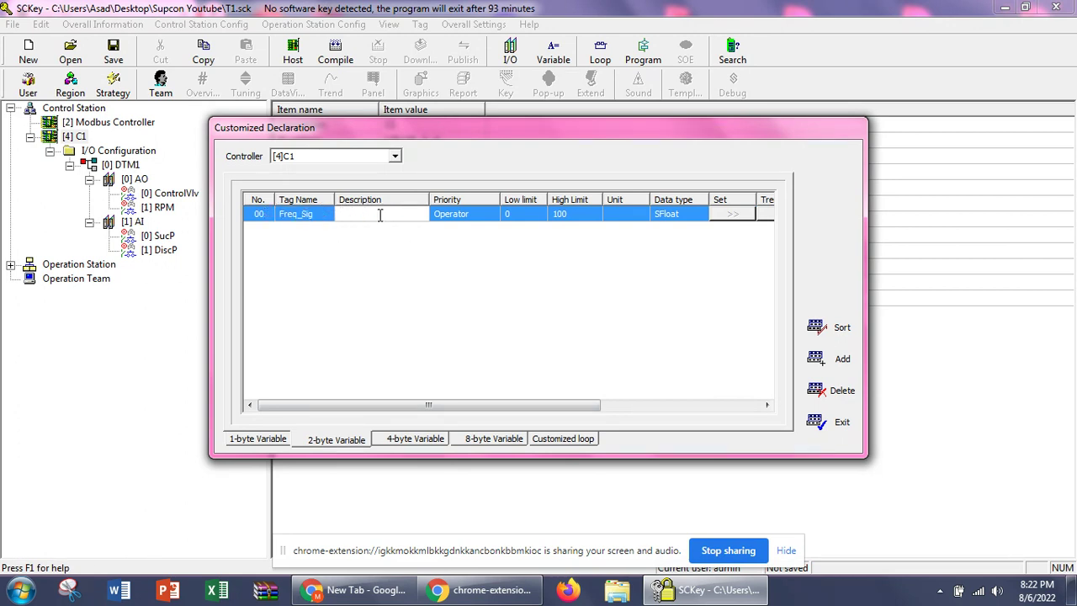
text(Frequency of VFD)
click(481, 221)
click(486, 216)
click(492, 215)
click(532, 219)
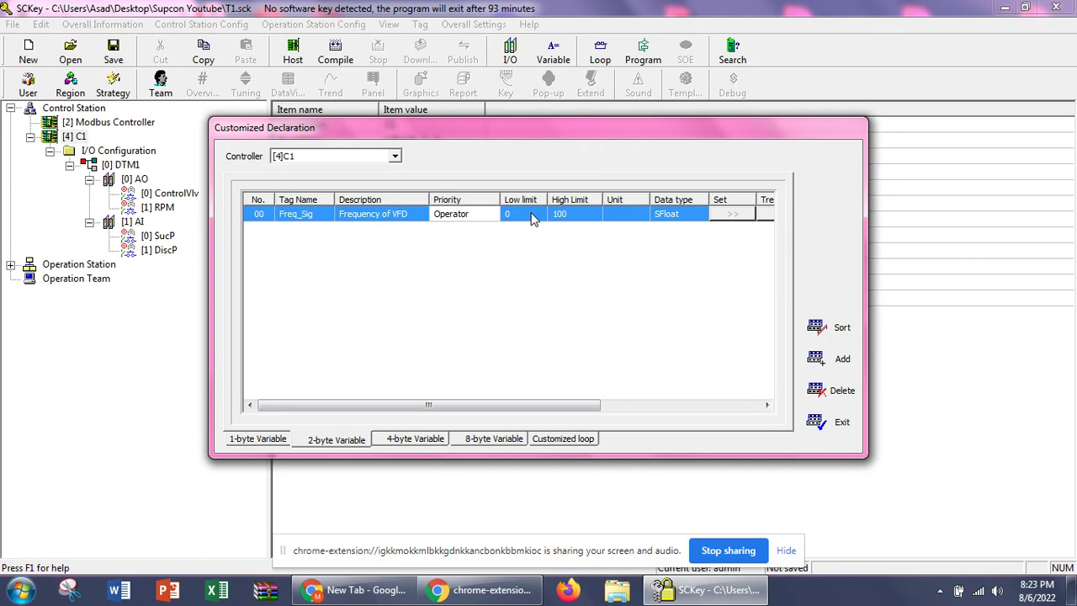
- Keep Freq_Sig's low limit at 0 and set its high limit to 60
click(532, 216)
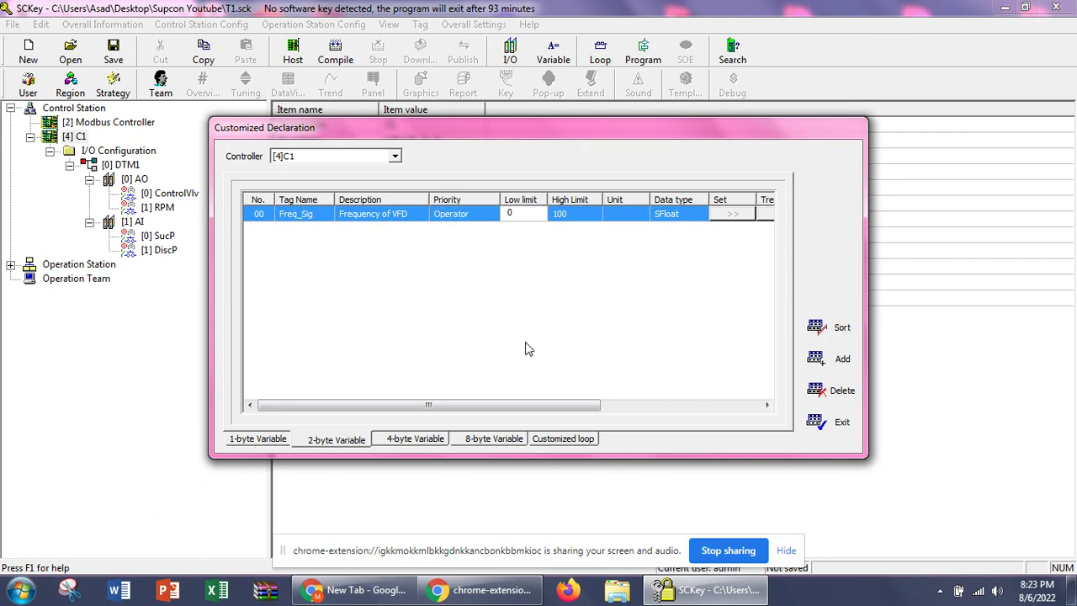
drag(528, 406, 540, 405)
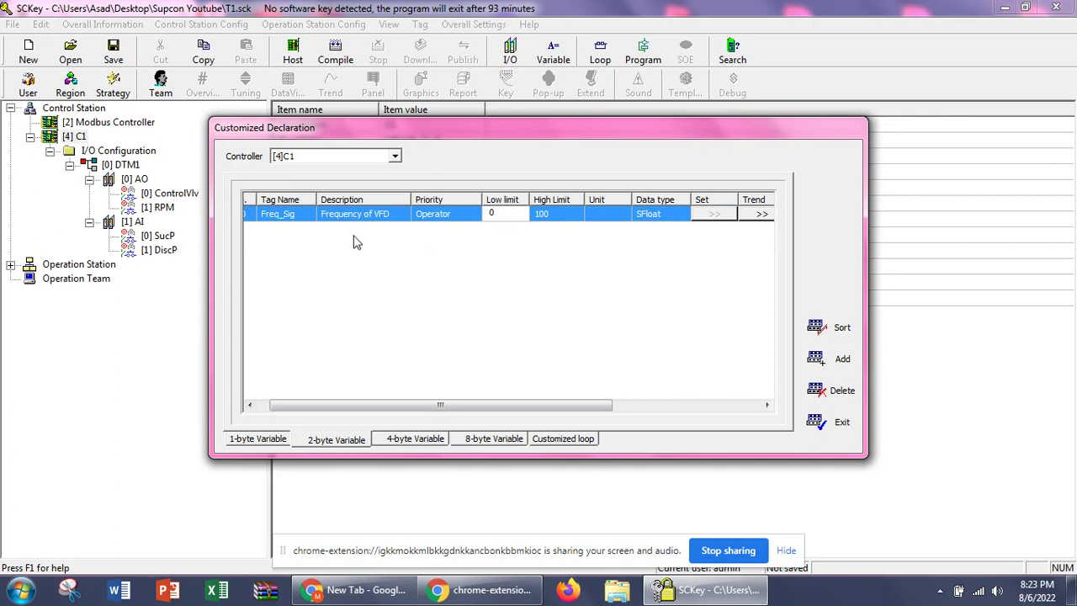
click(495, 212)
click(541, 216)
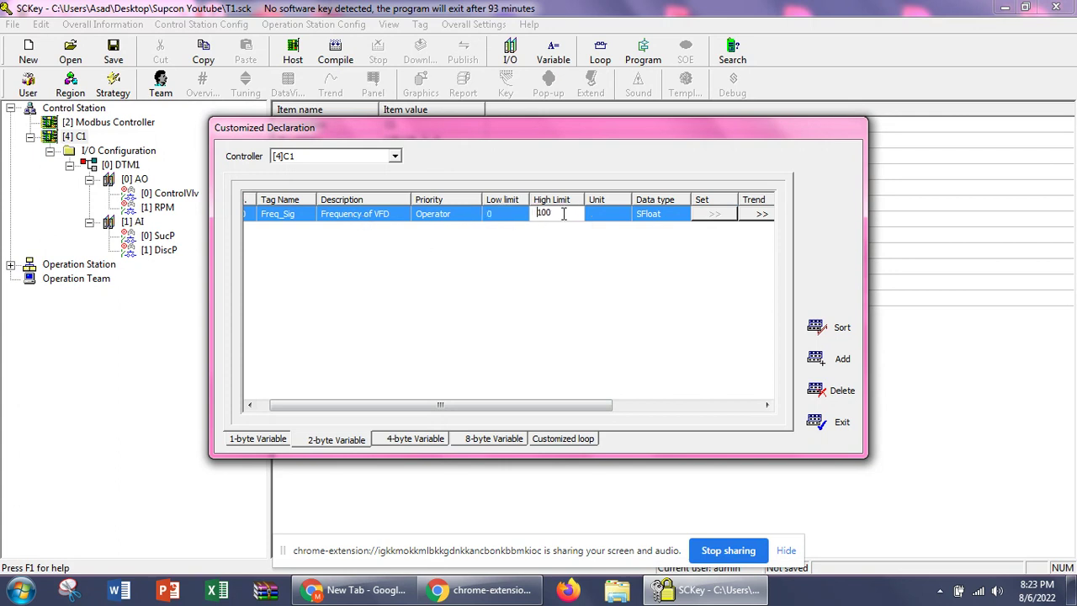
text(60)
key(Return)
- Set the unit of Freq_Sig to Hz
click(603, 219)
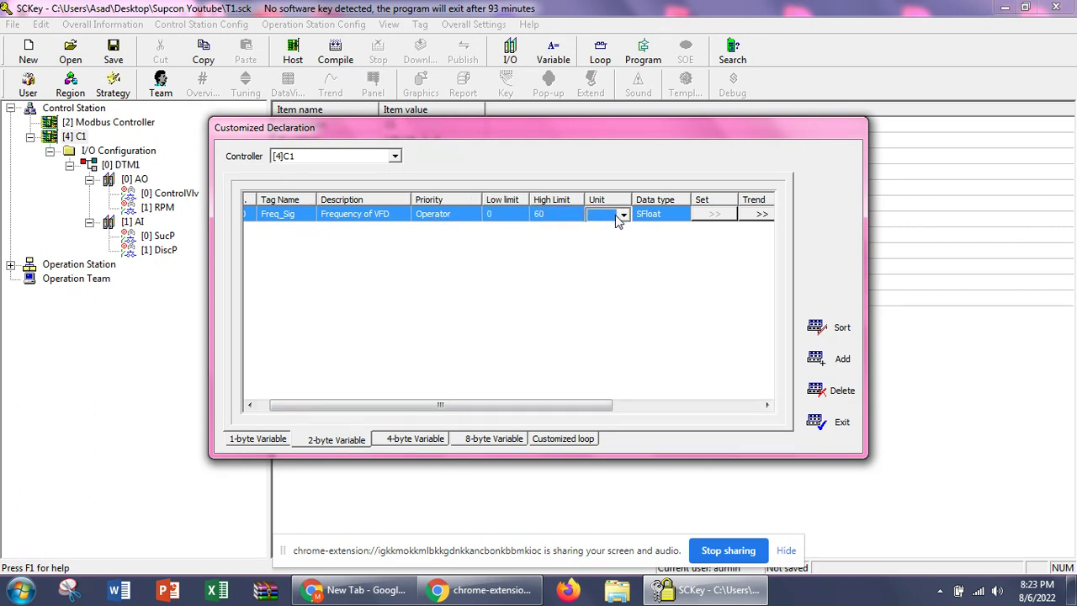
click(623, 216)
scroll(620, 278, up, 5)
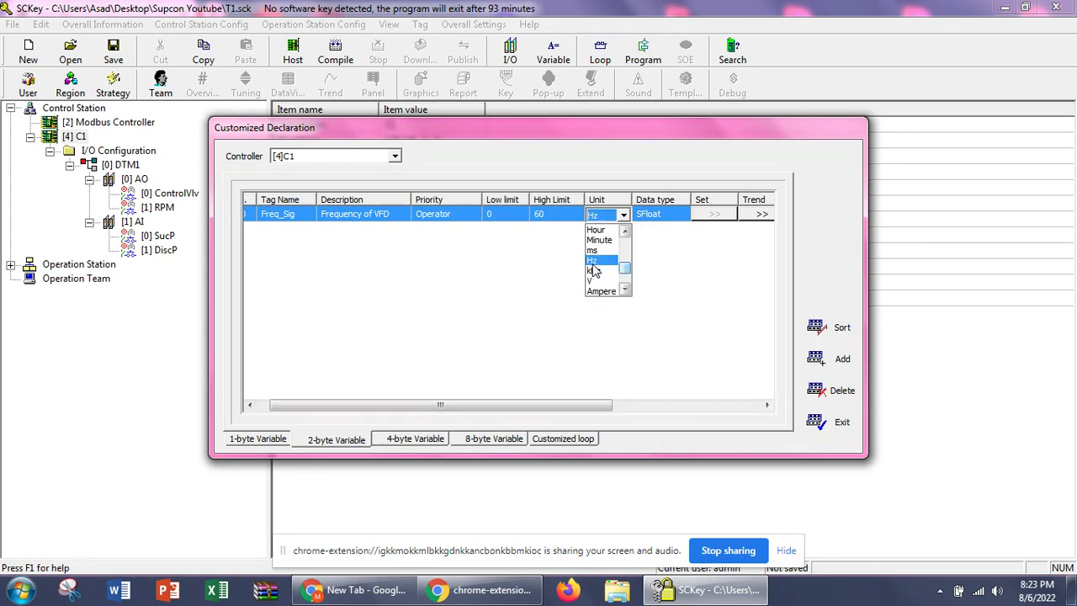
click(594, 260)
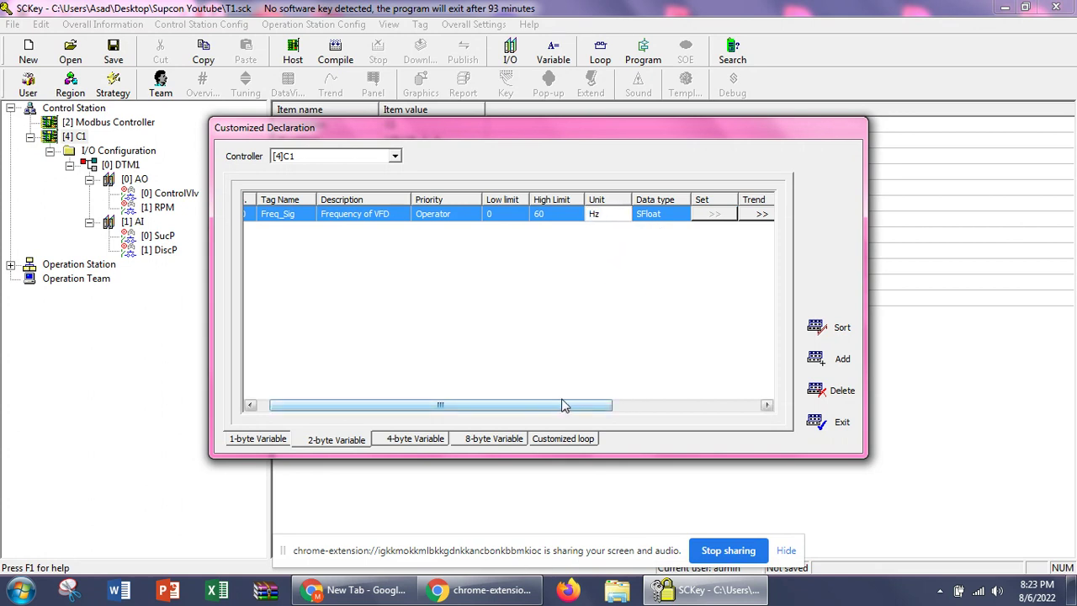
- Keep Freq_Sig's data type as SFloat and review its remaining trend, alarm, area, sound and important tag settings
click(638, 216)
click(638, 216)
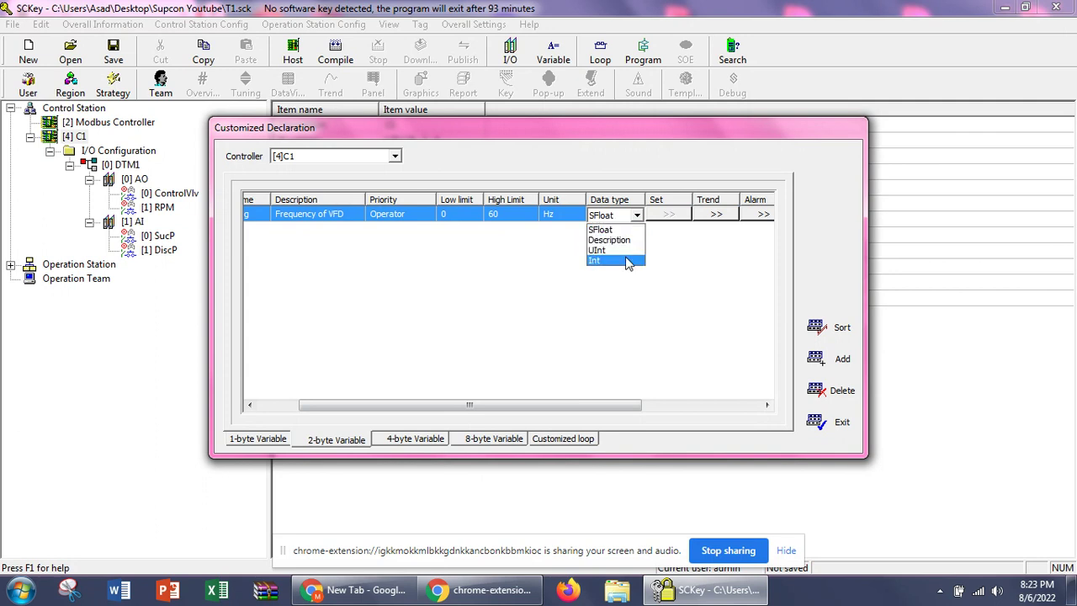
click(612, 232)
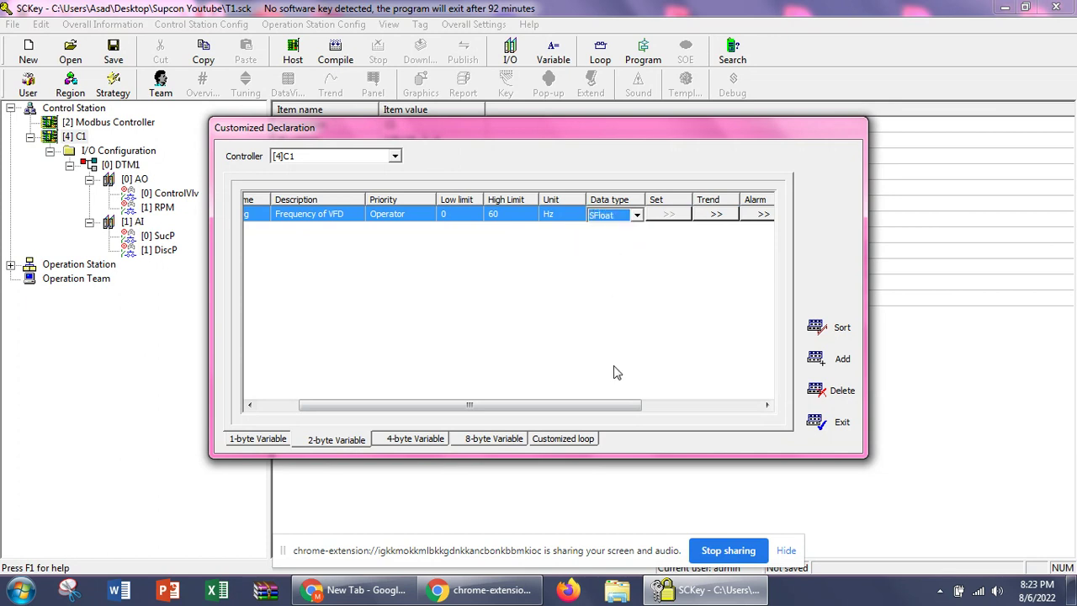
drag(623, 403, 721, 368)
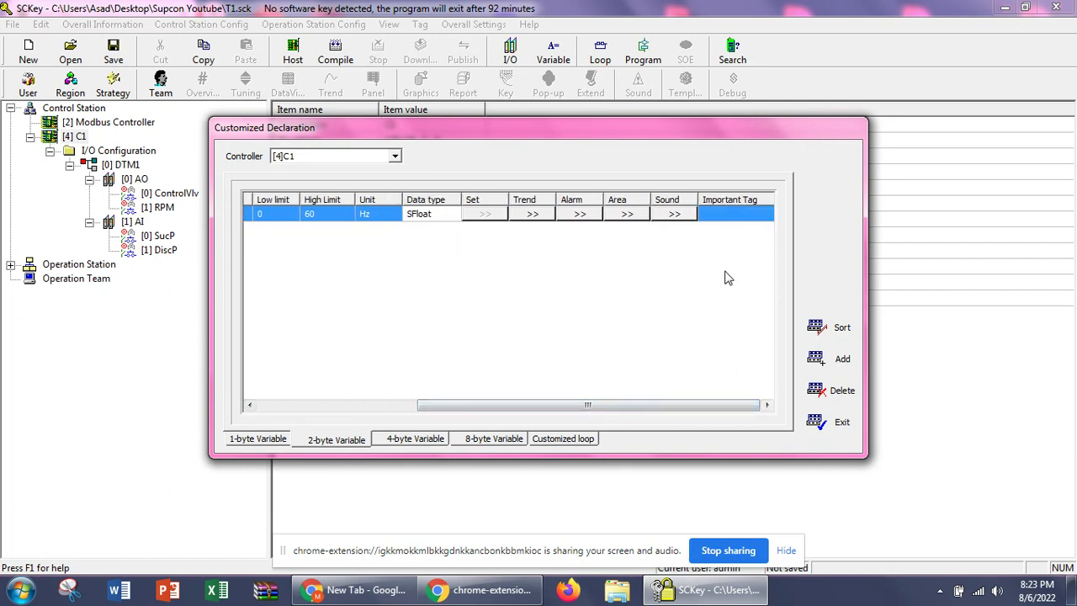
drag(485, 409, 328, 409)
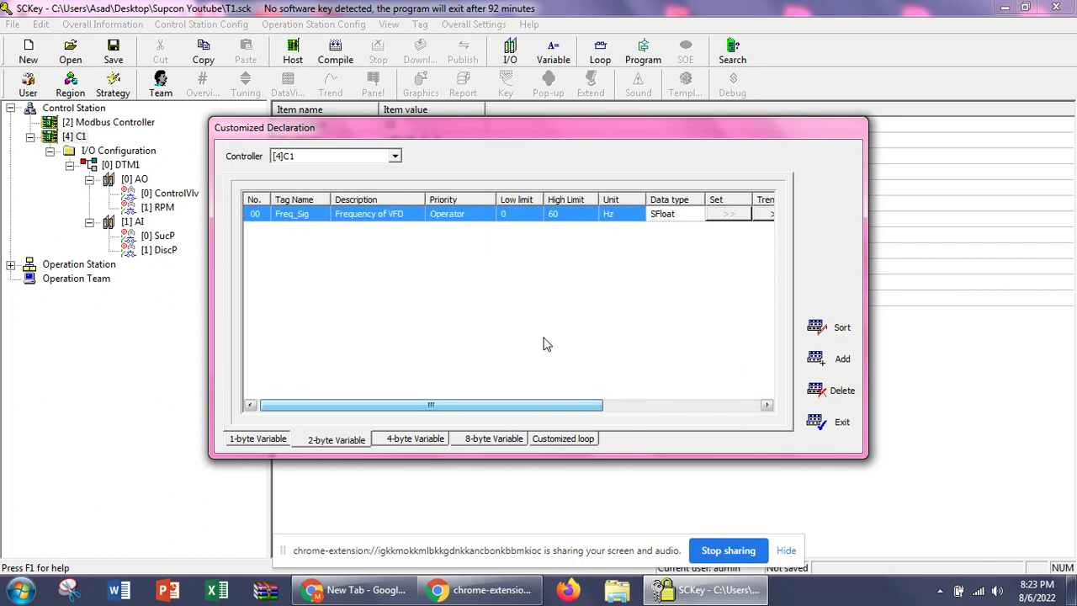
- Add a second 2-byte variable for controller C1 and name it RPM_Sig
click(831, 358)
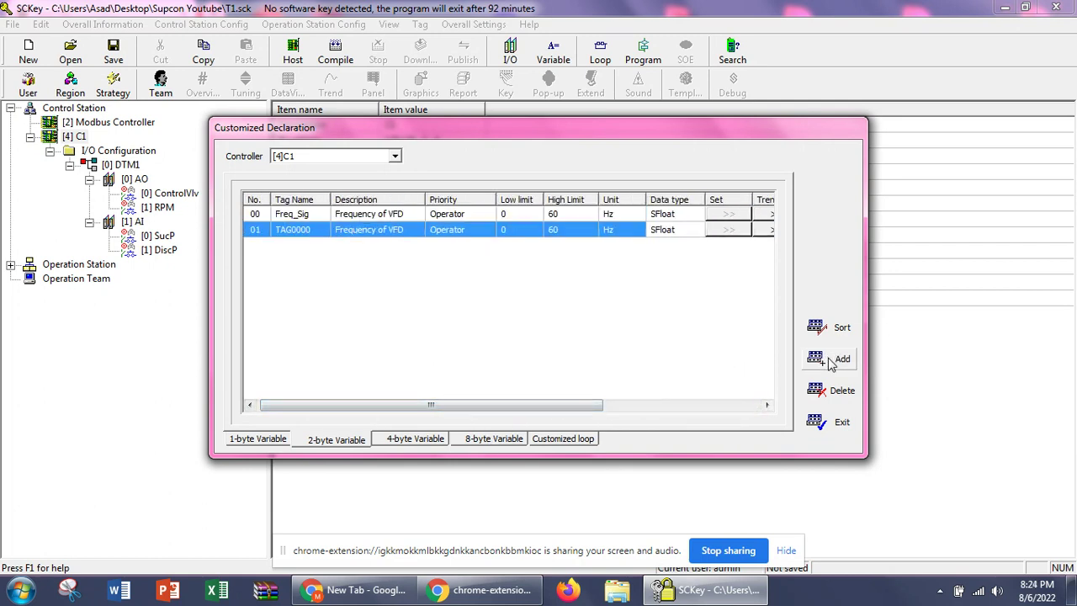
click(304, 230)
drag(316, 232, 267, 234)
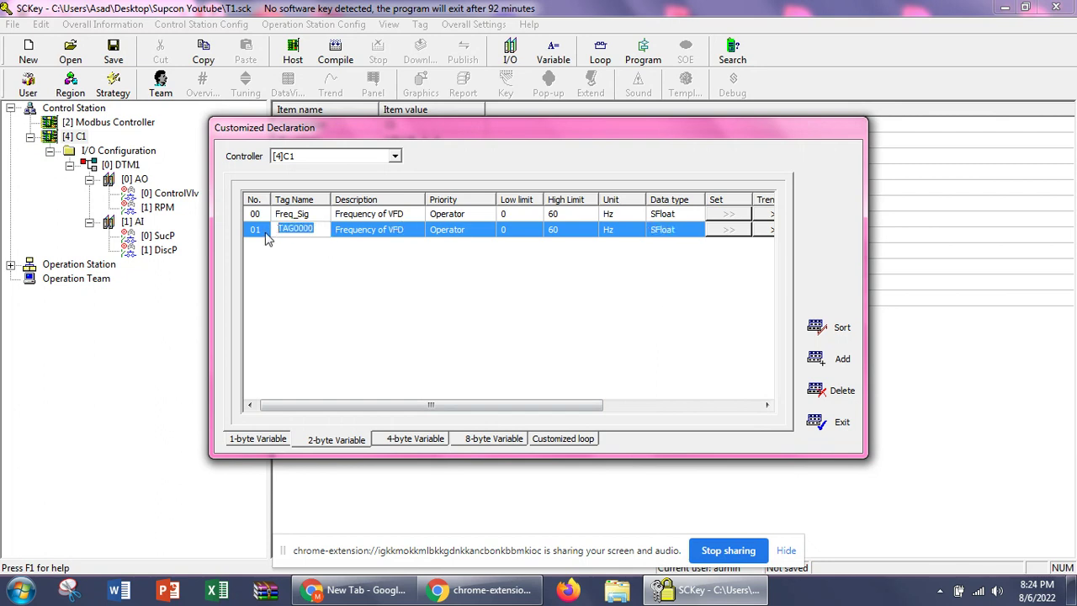
text(RPM_Sig)
- Change the description of RPM_Sig to "RPM of motor"
click(345, 229)
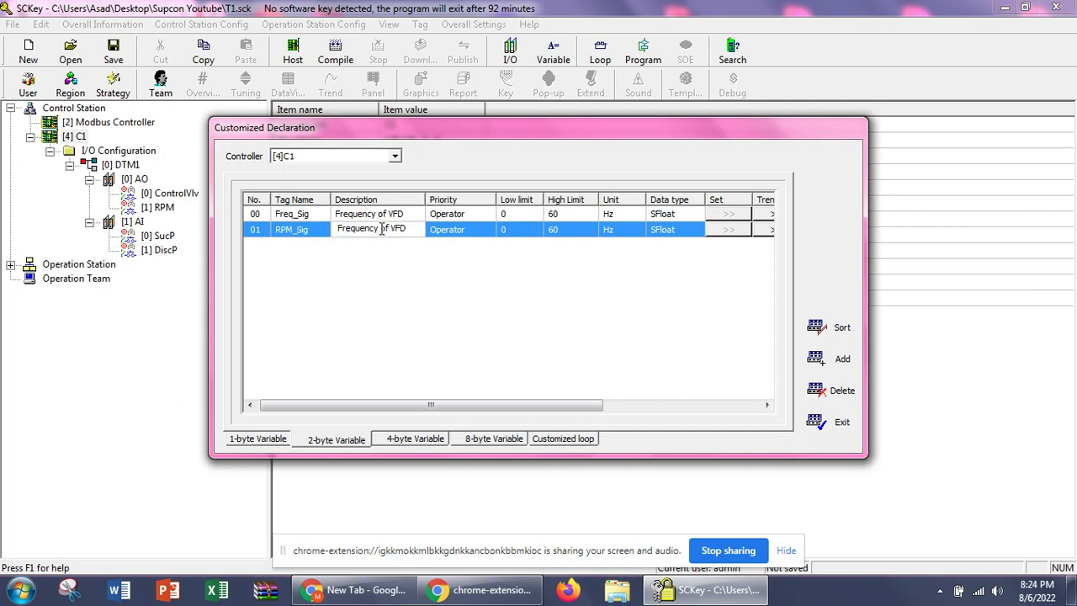
double_click(378, 229)
key(BackSpace)
text(RPM)
drag(386, 229, 368, 232)
text(motor)
- Keep RPM_Sig's low limit at 0 and set its high limit to 3000
click(521, 229)
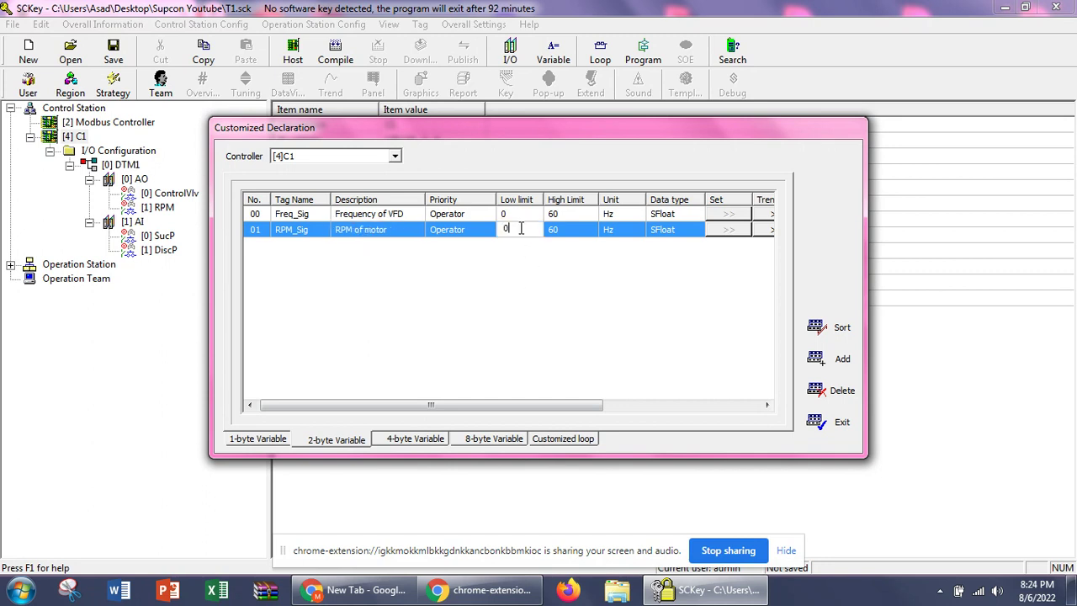
click(578, 232)
text(3000)
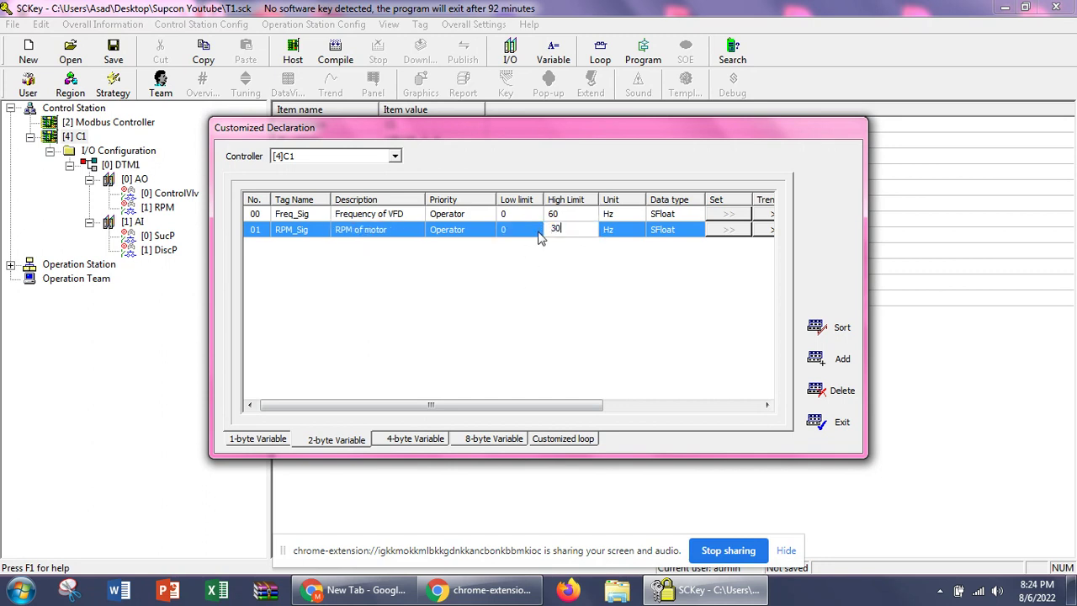
- Look through the available units for RPM_Sig and choose the blank entry as its unit
click(609, 232)
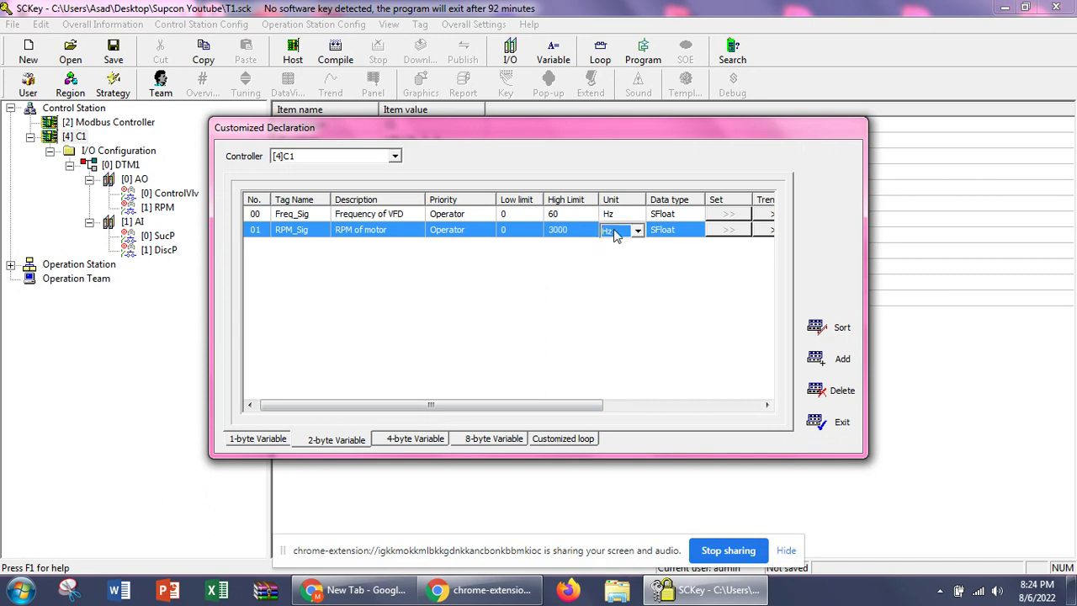
click(637, 230)
scroll(630, 274, down, 2)
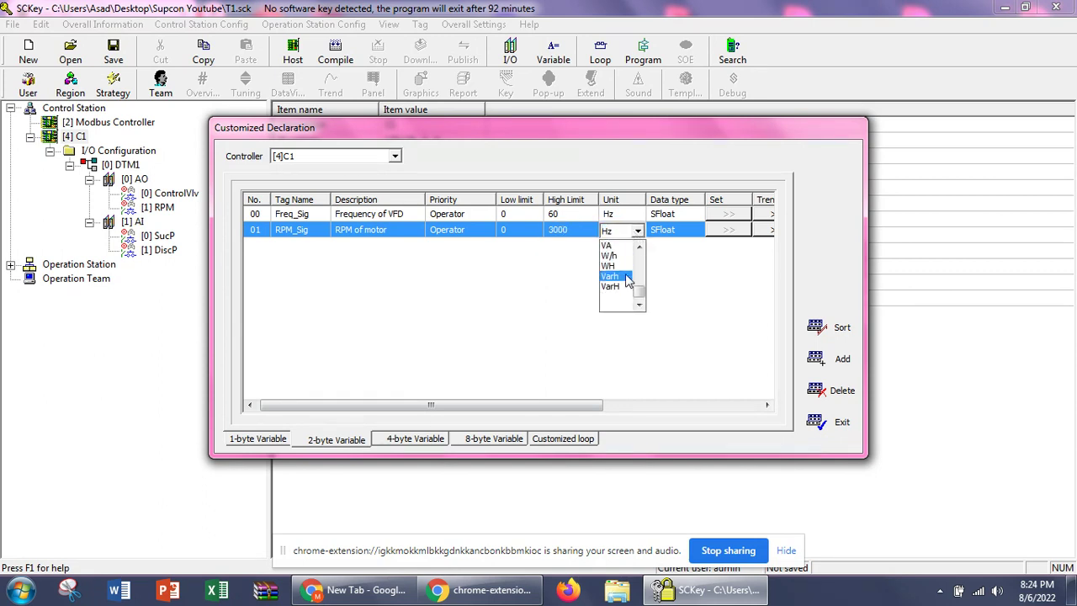
scroll(637, 284, down, 5)
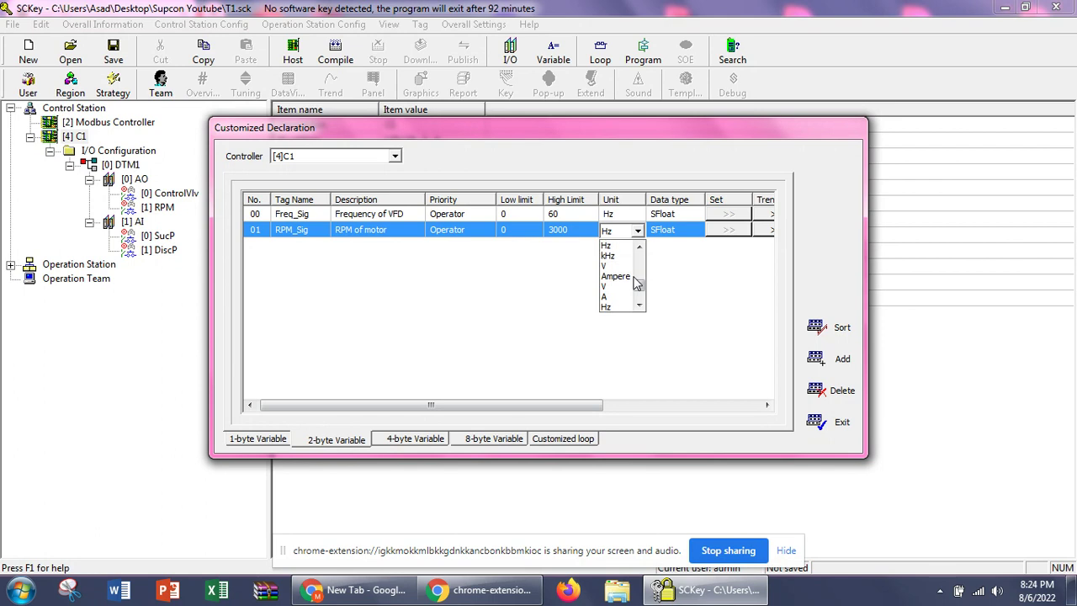
scroll(637, 284, up, 5)
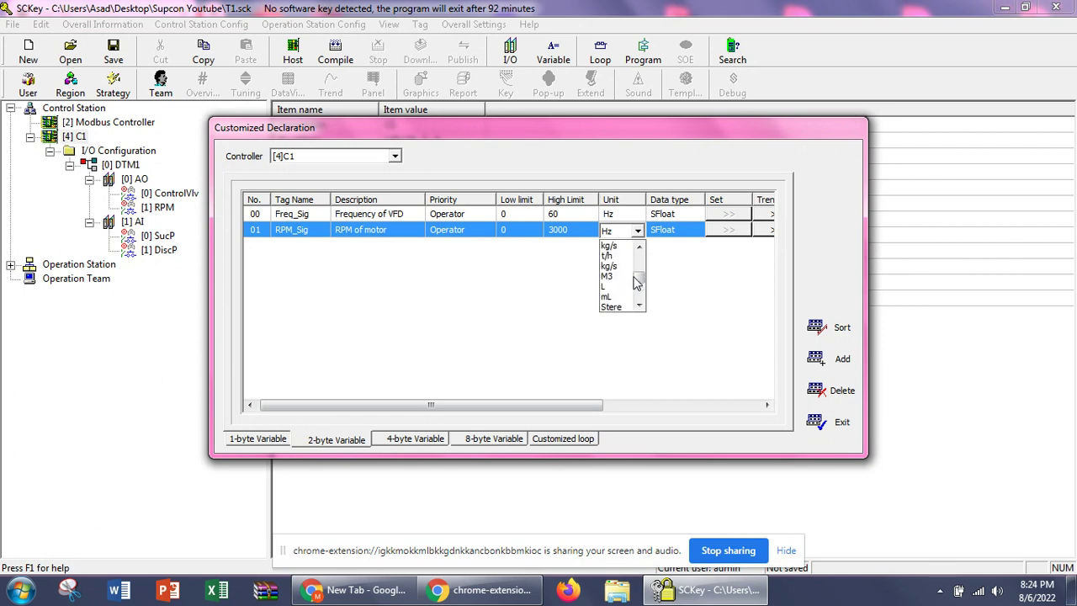
scroll(637, 284, up, 4)
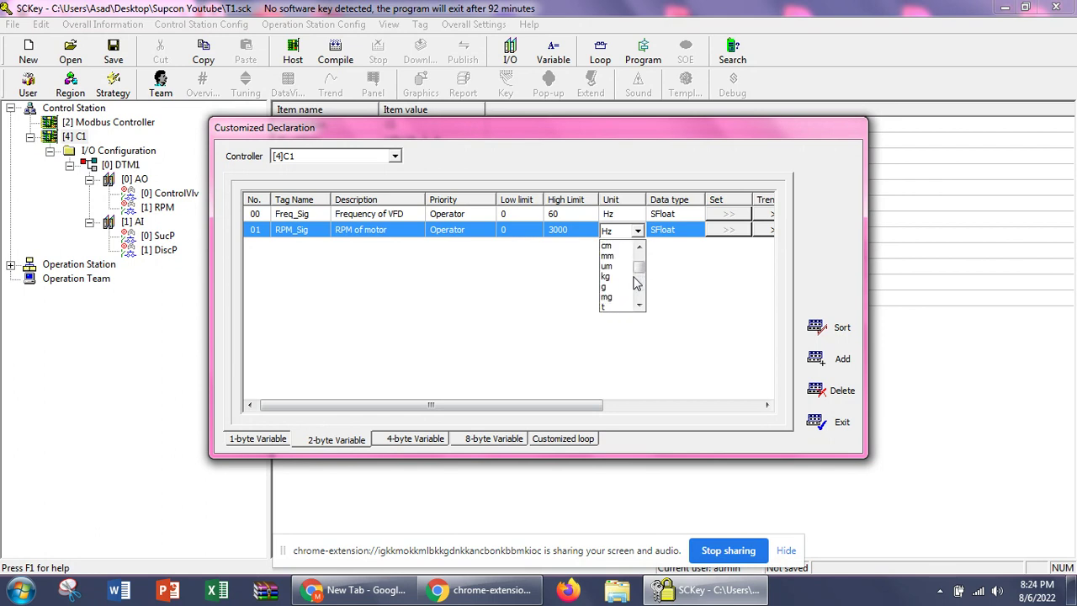
scroll(637, 284, up, 5)
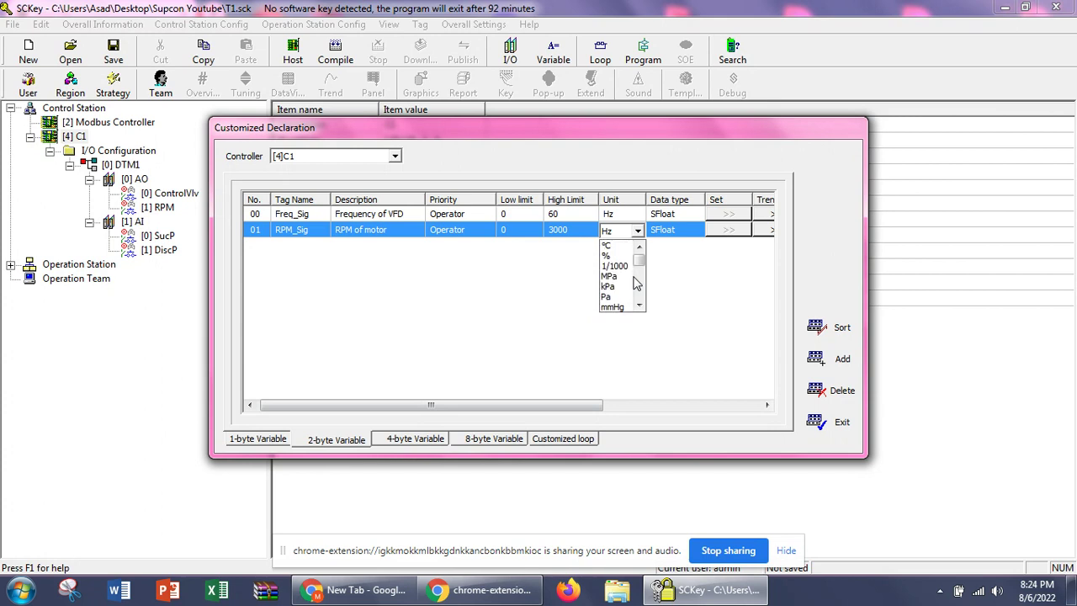
click(620, 233)
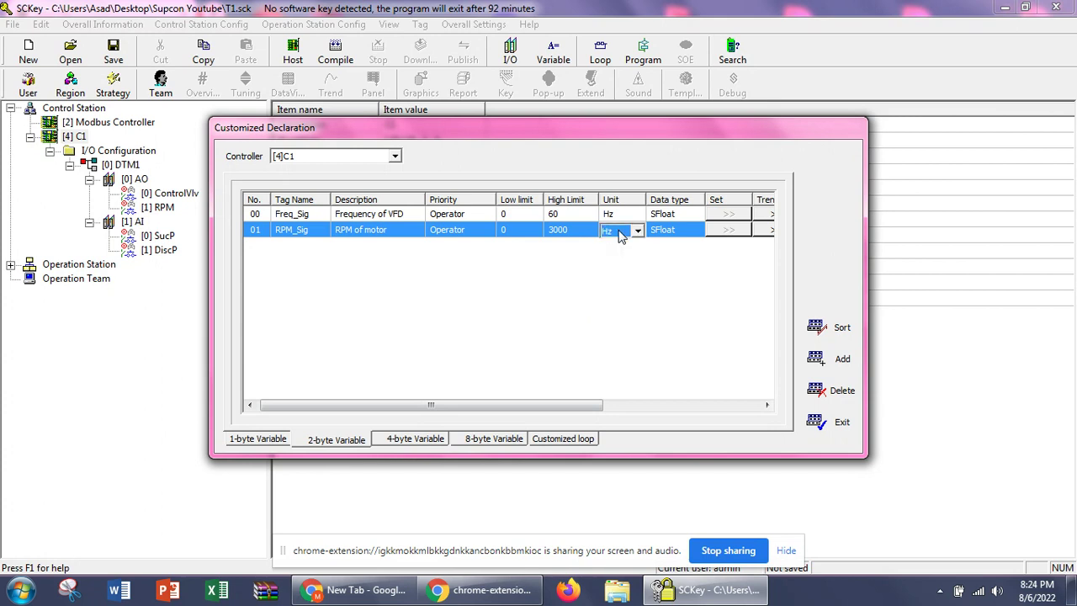
click(620, 234)
scroll(620, 269, down, 2)
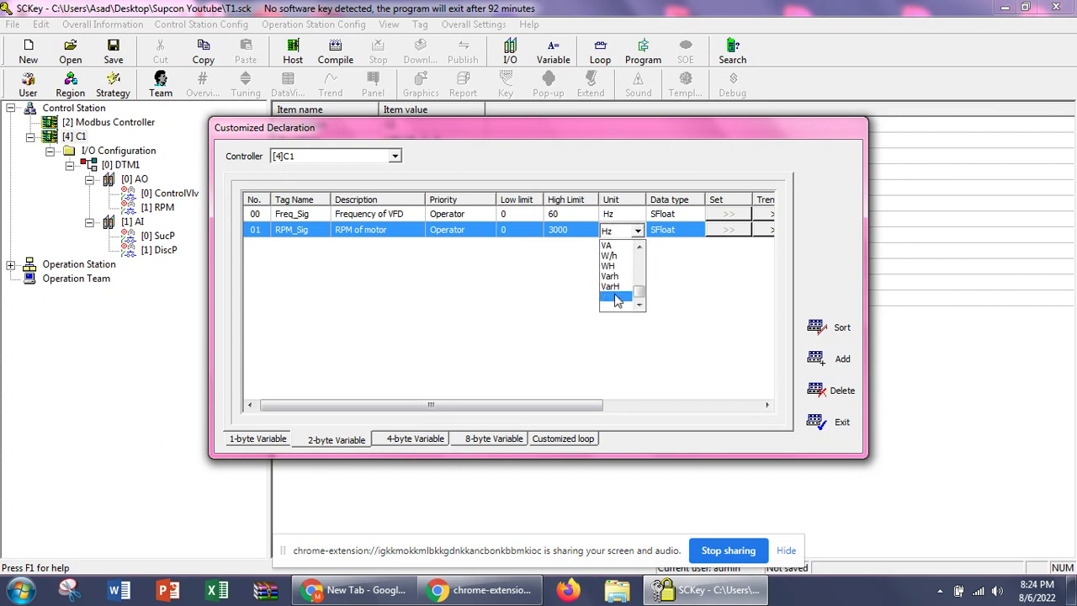
click(615, 301)
click(613, 235)
click(614, 310)
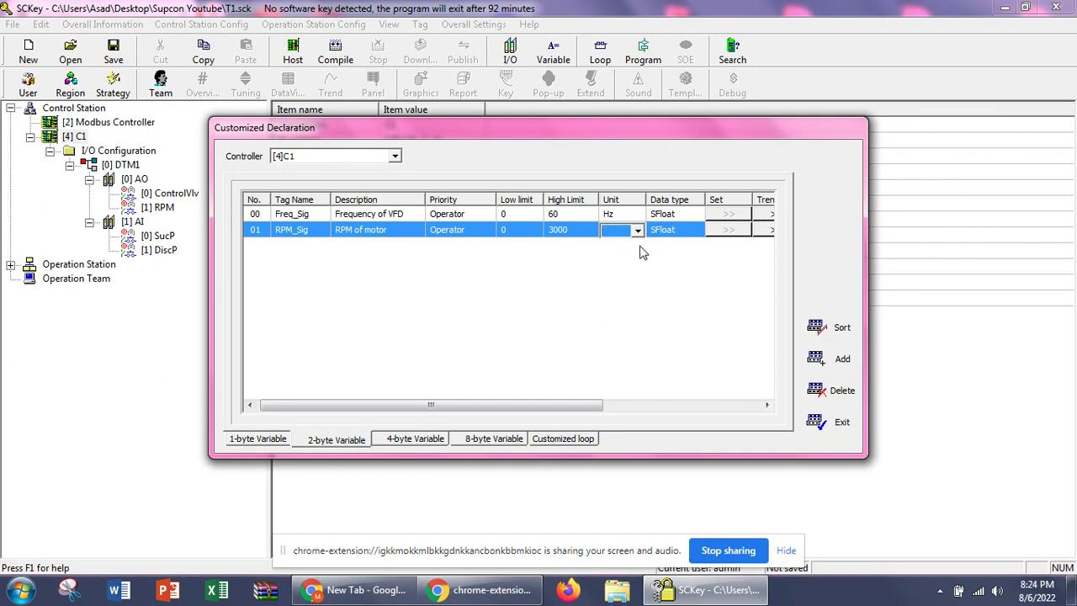
- Set the data type of RPM_Sig to Int
drag(581, 405, 593, 406)
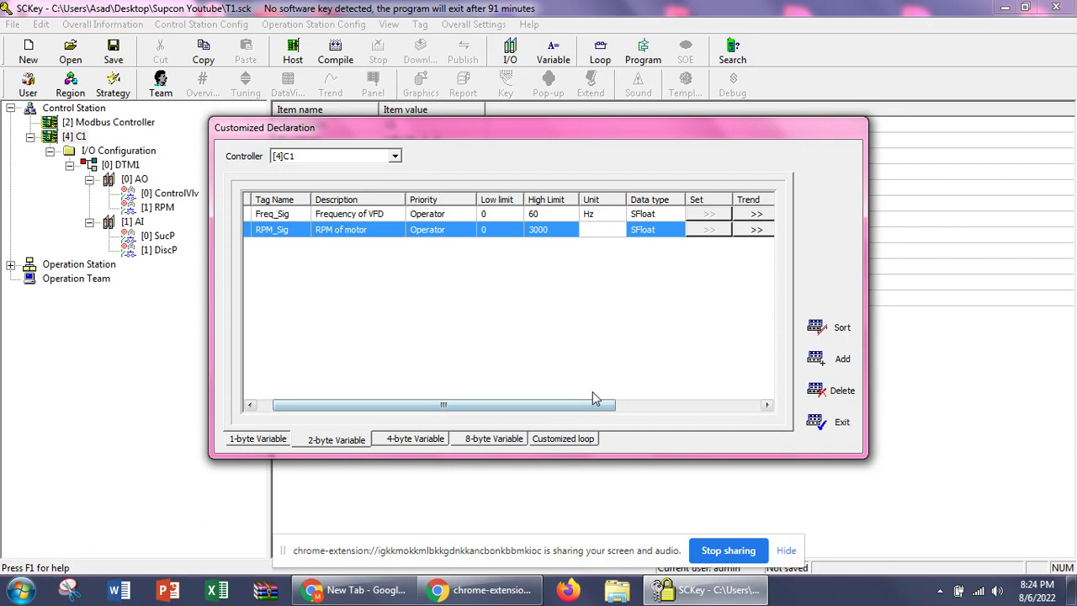
click(653, 237)
click(678, 233)
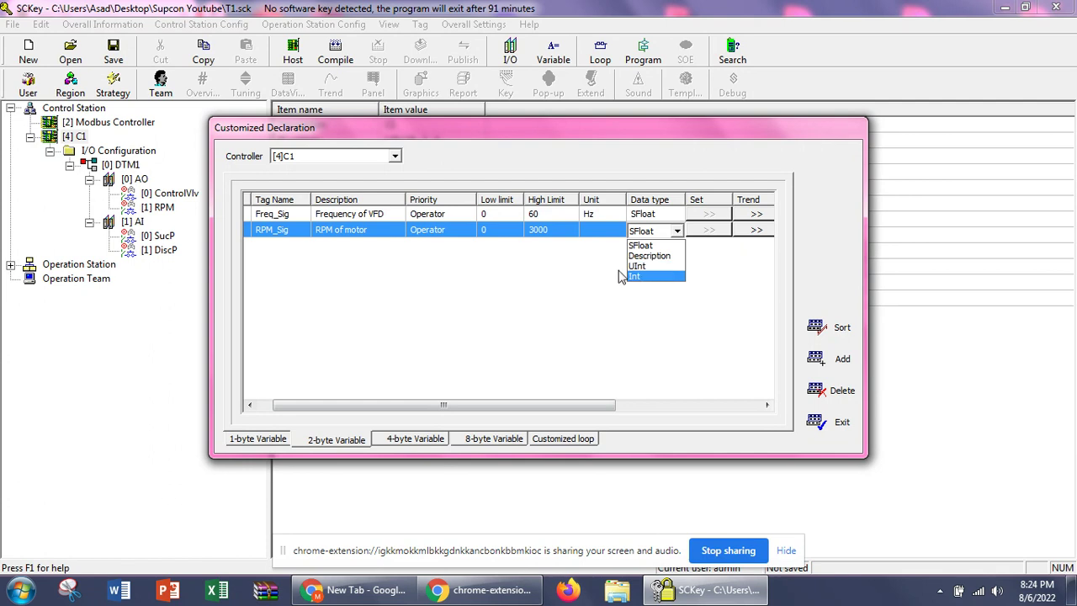
click(659, 277)
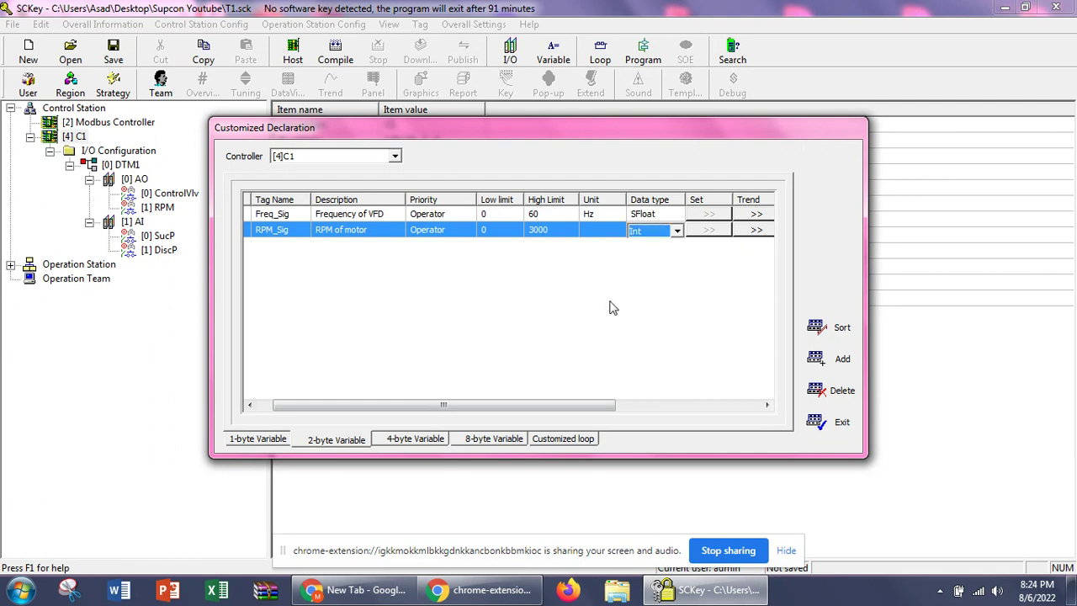
click(569, 343)
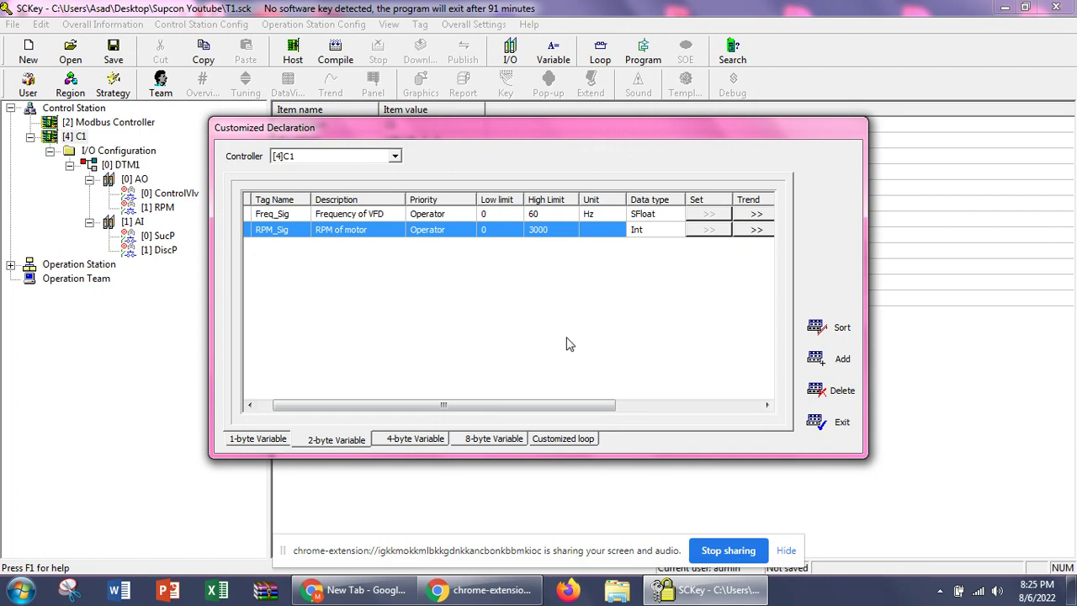
- Add a new 4-byte variable for controller C1 and name it Vol_Motor
drag(572, 405, 455, 370)
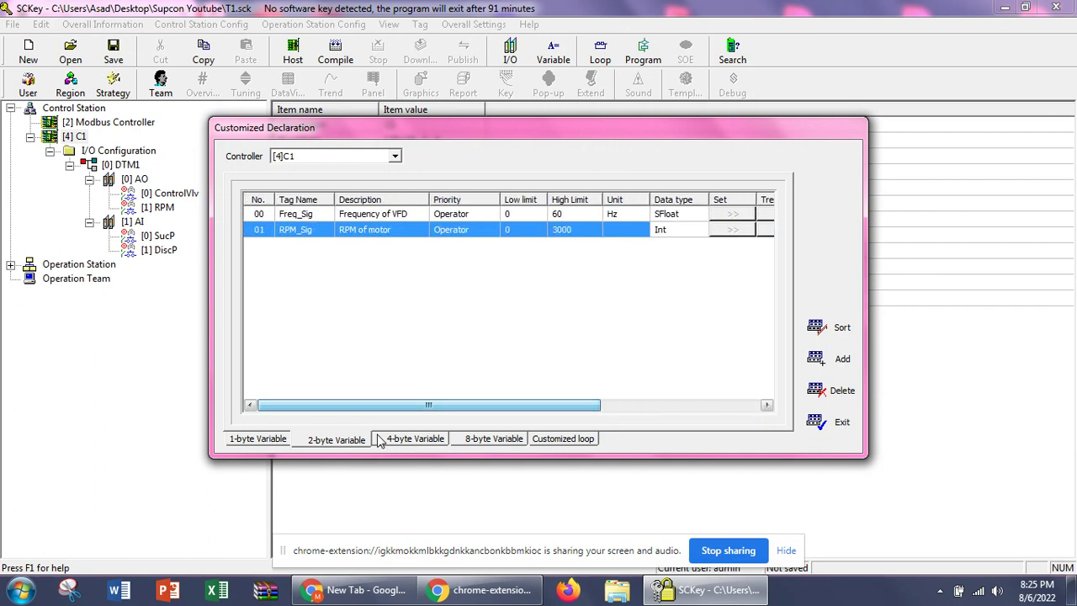
click(394, 440)
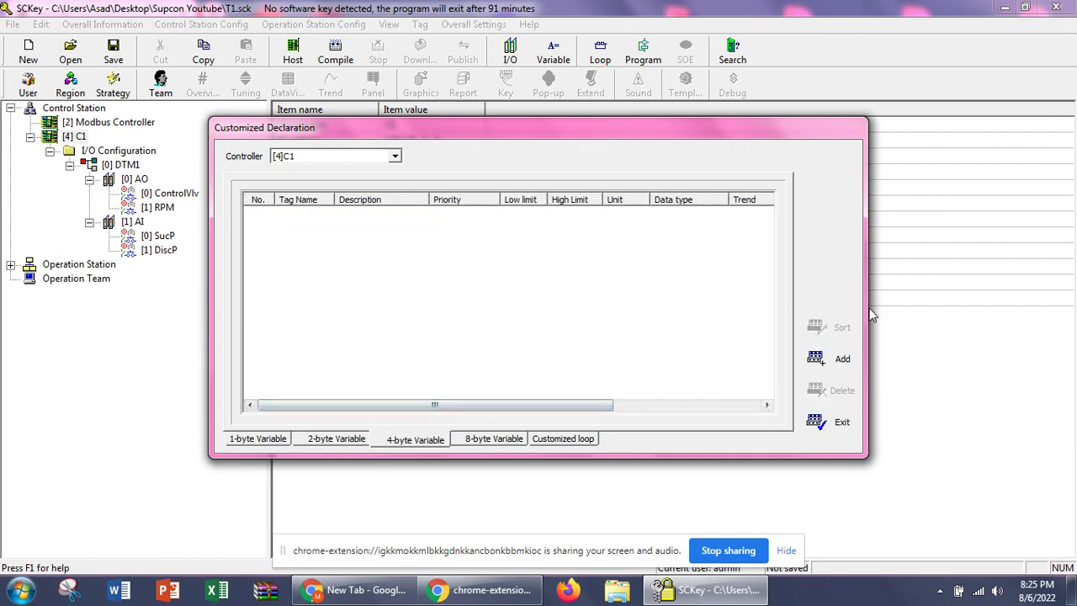
click(842, 362)
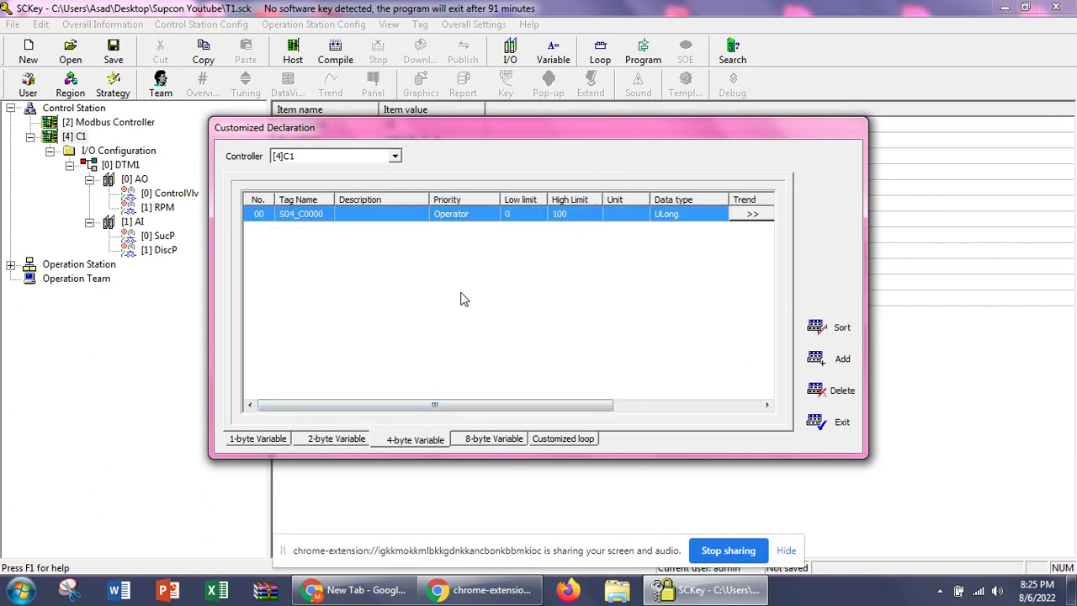
click(305, 216)
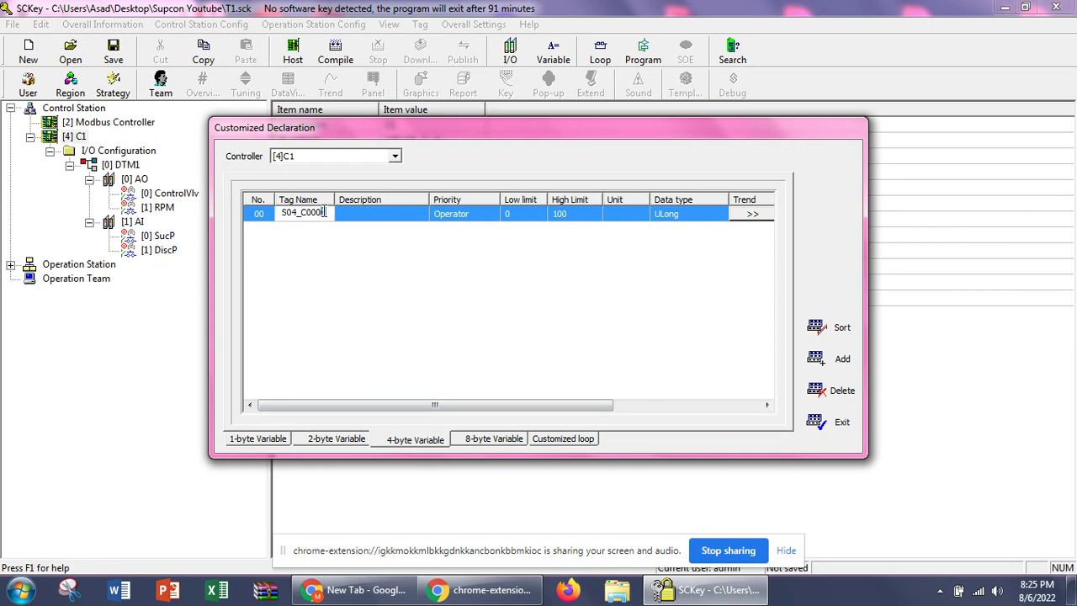
drag(327, 213, 267, 214)
text(Voltagedl)
key(BackSpace)
key(BackSpace)
key(BackSpace)
key(BackSpace)
key(BackSpace)
key(BackSpace)
text(_Motor)
- Describe Vol_Motor as "Voltage of Motor" and check its priority options
click(374, 213)
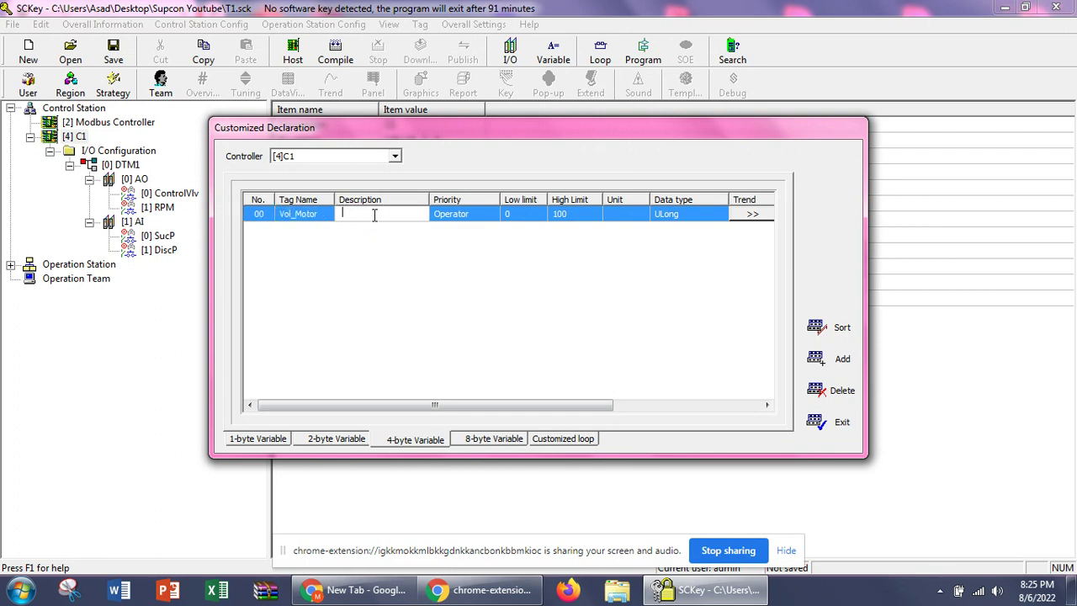
text(Voltage of Motor)
click(474, 220)
click(481, 220)
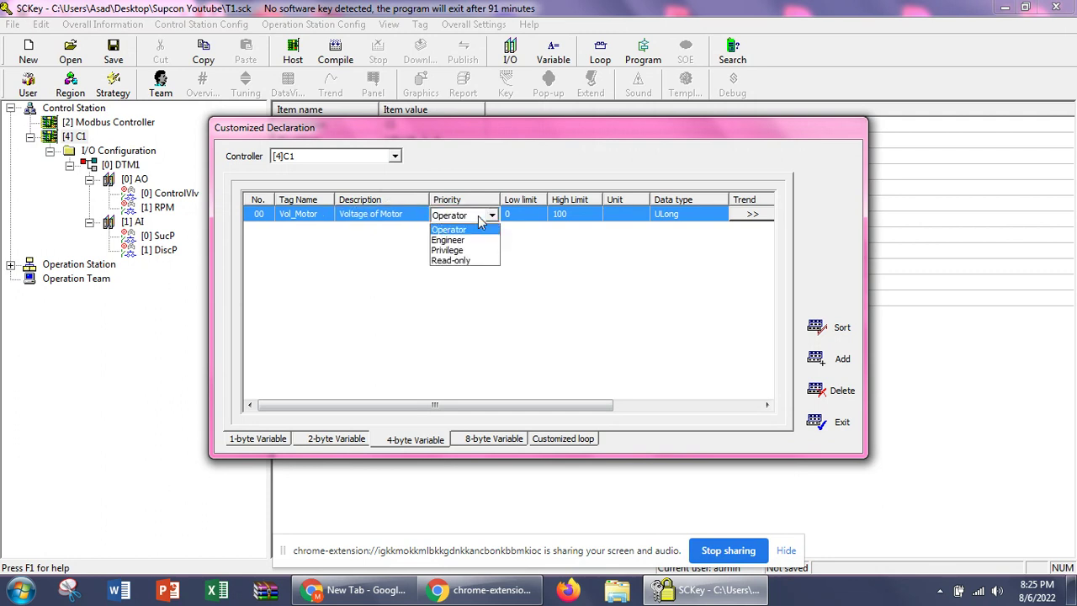
- Try to set the low limit of Vol_Motor to 1000
click(515, 217)
click(519, 216)
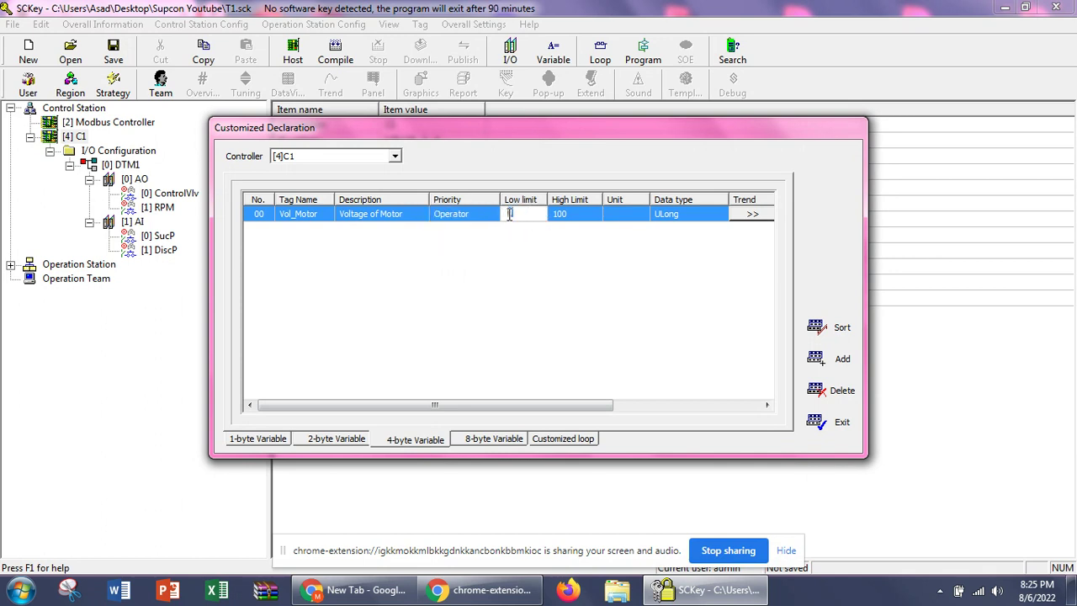
text(1000)
click(562, 244)
- Set the high limit of Vol_Motor to 13000 and its low limit to 8000
click(572, 214)
click(514, 214)
click(550, 216)
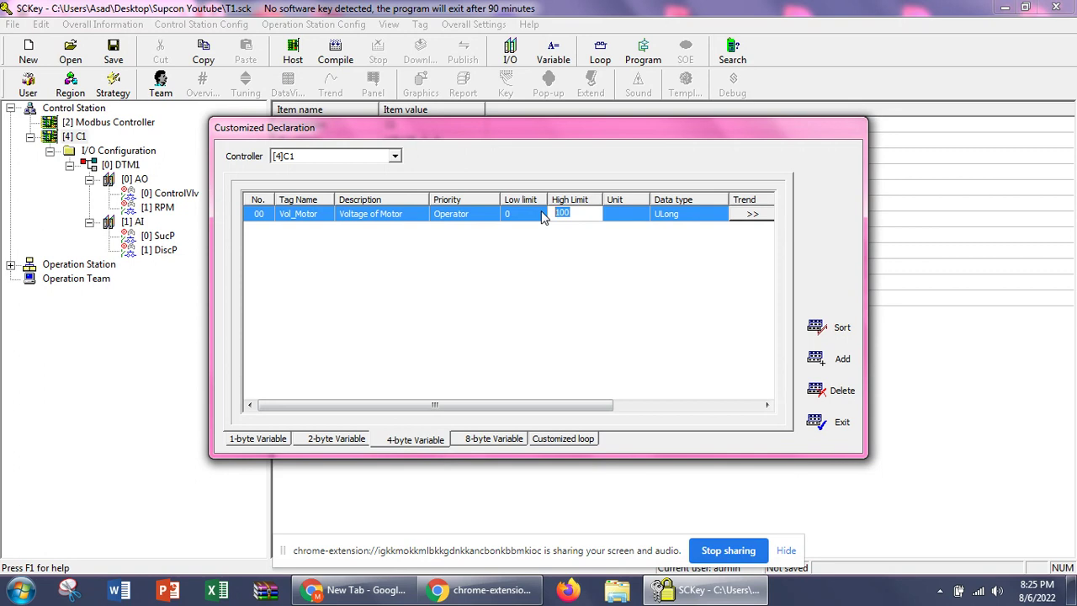
text(13000)
click(581, 262)
click(533, 213)
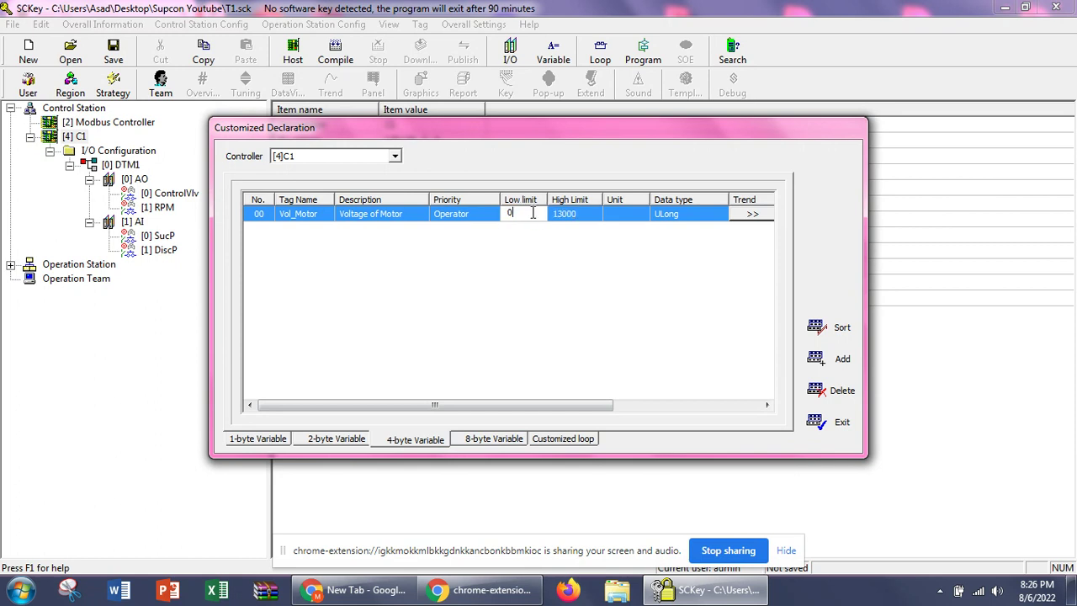
drag(533, 213, 505, 214)
text(1)
- Choose V as the unit of Vol_Motor
click(636, 216)
scroll(626, 270, down, 3)
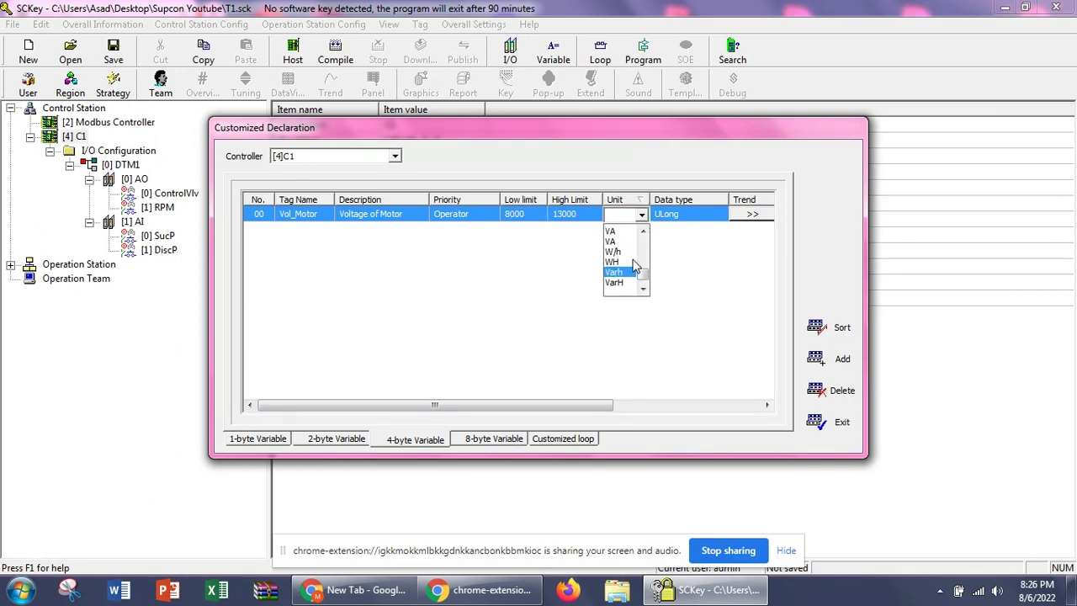
scroll(627, 269, up, 2)
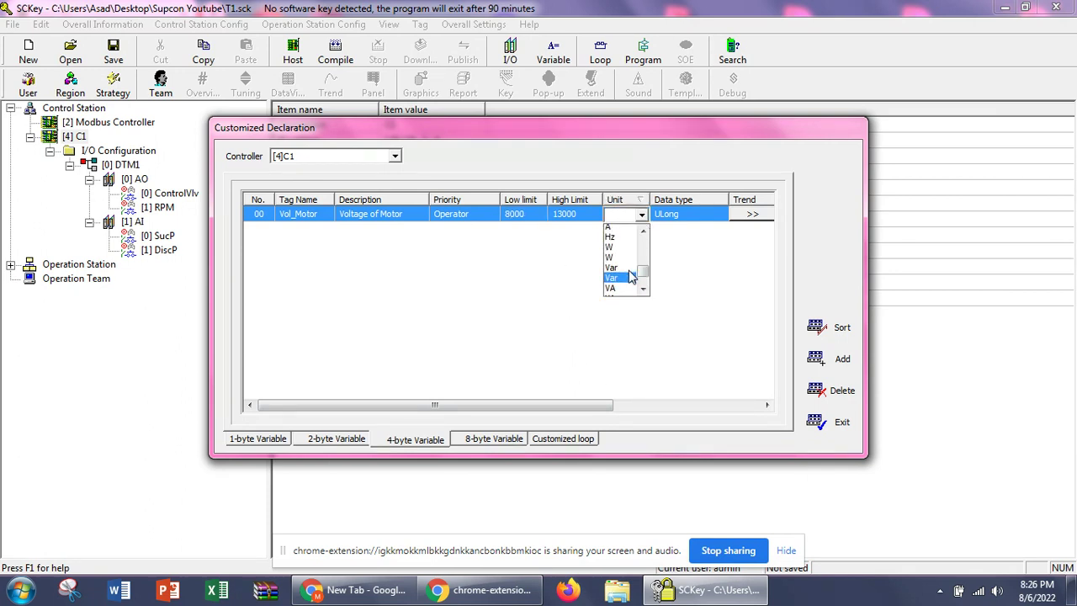
click(614, 240)
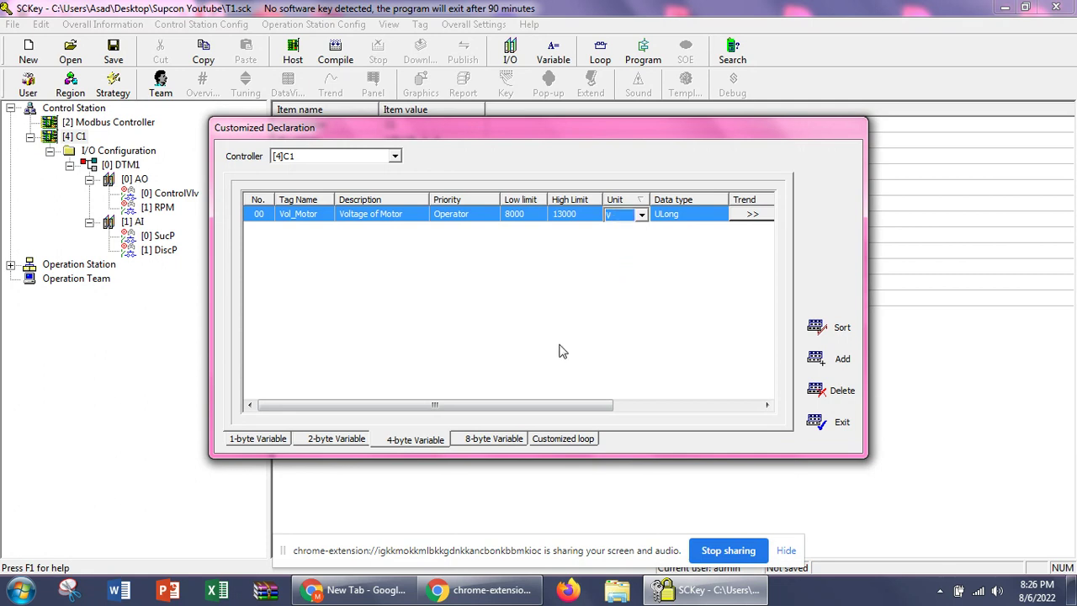
- Check which data types are available for the 4-byte variable Vol_Motor
click(706, 217)
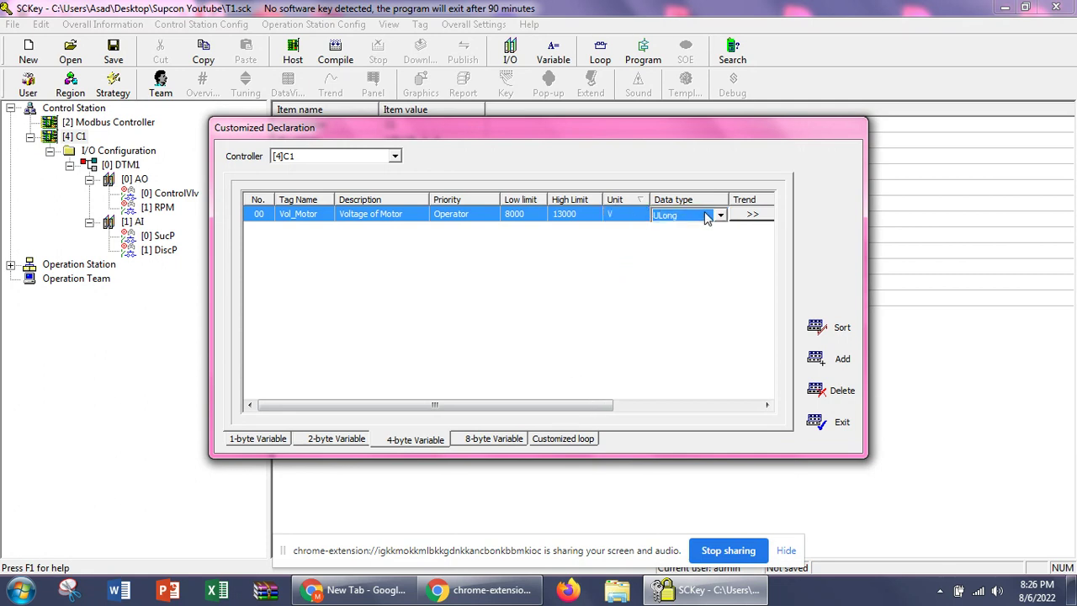
click(720, 216)
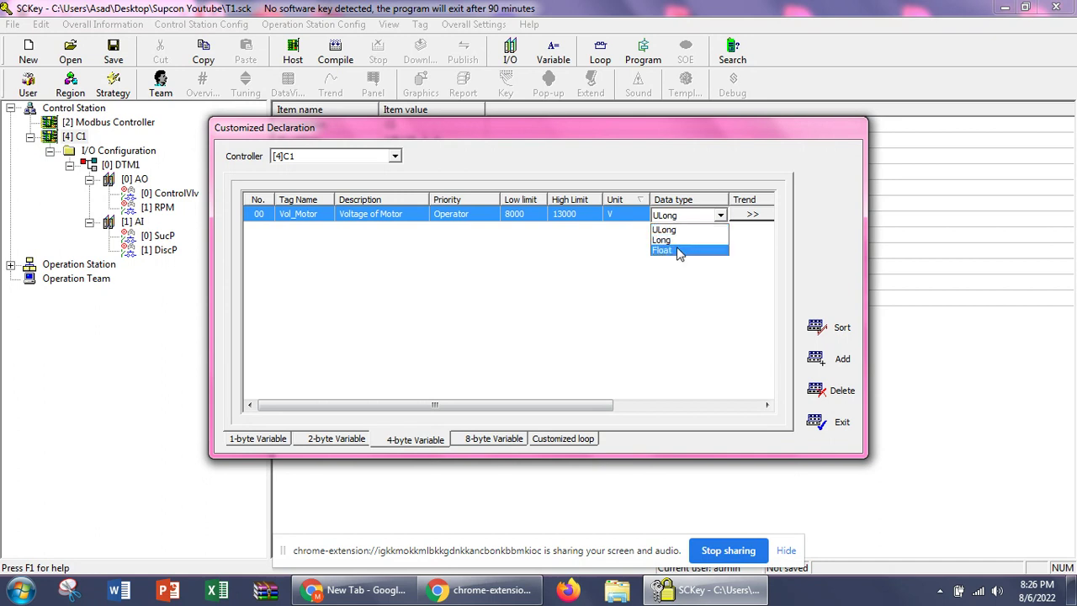
click(603, 270)
click(340, 439)
click(389, 439)
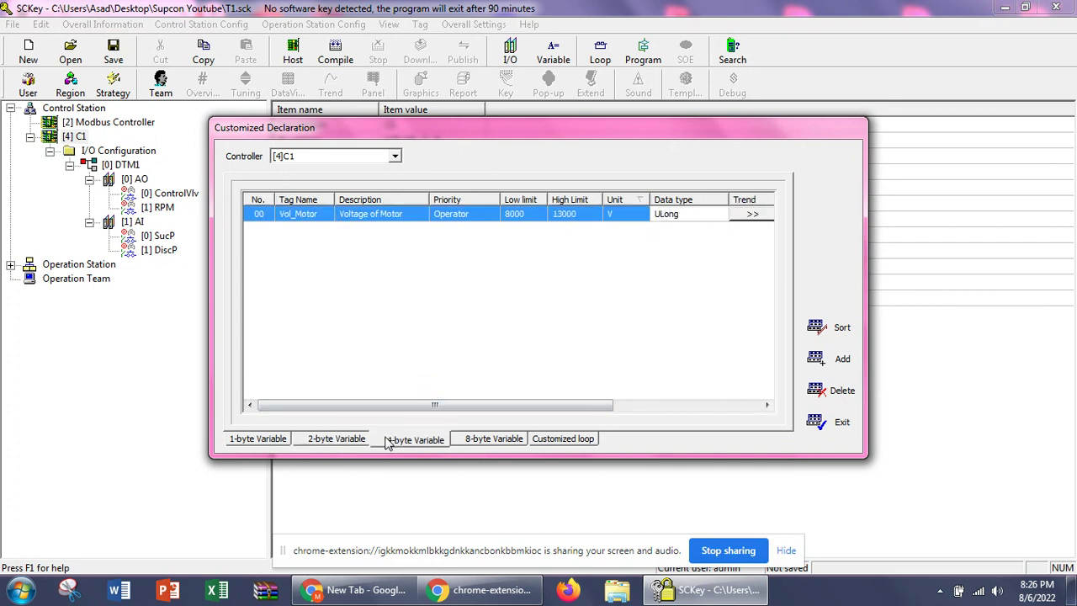
click(694, 216)
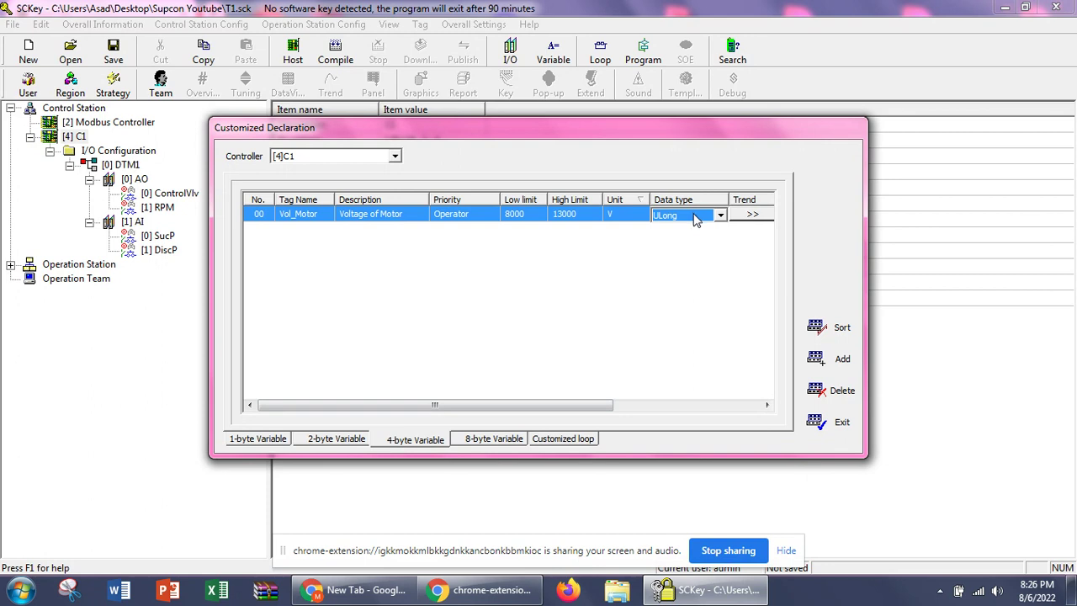
- Look at the data type options of the 2-byte variables Freq_Sig and RPM_Sig for comparison
click(336, 439)
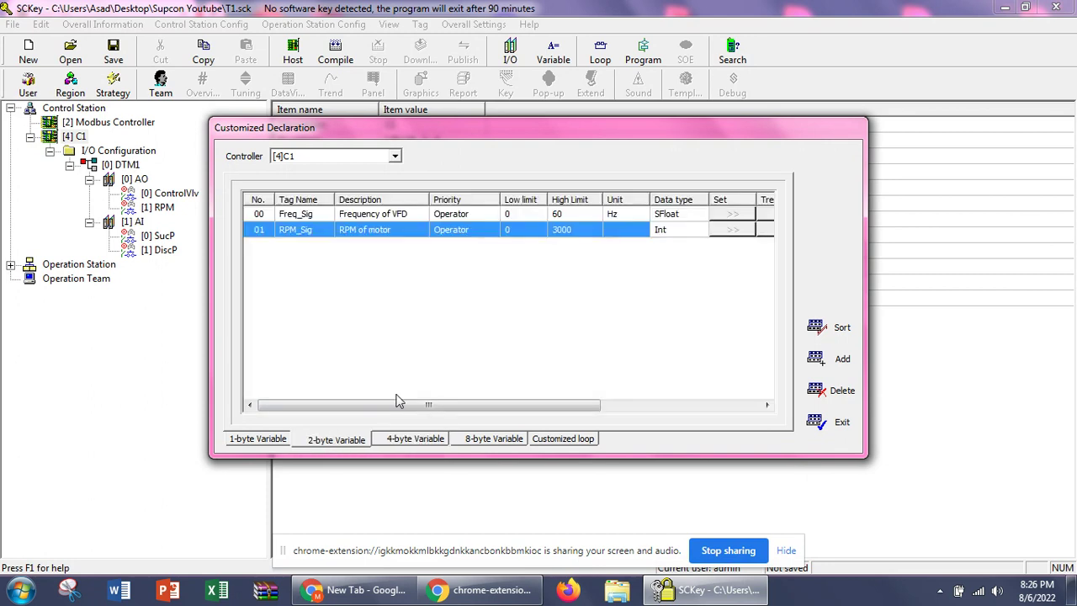
click(688, 217)
click(690, 218)
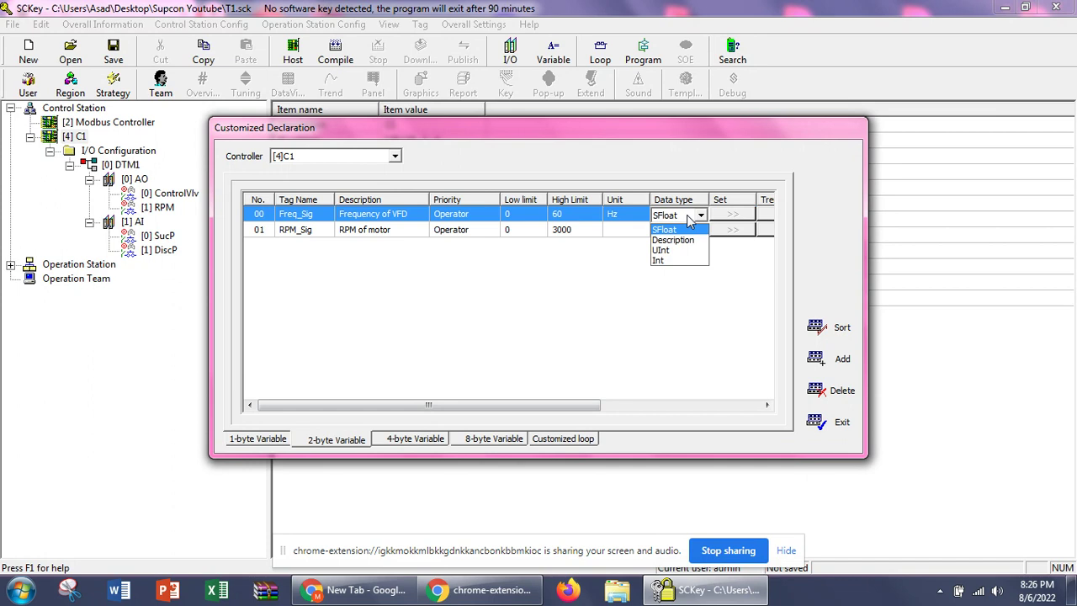
click(689, 219)
click(692, 230)
click(701, 230)
click(658, 276)
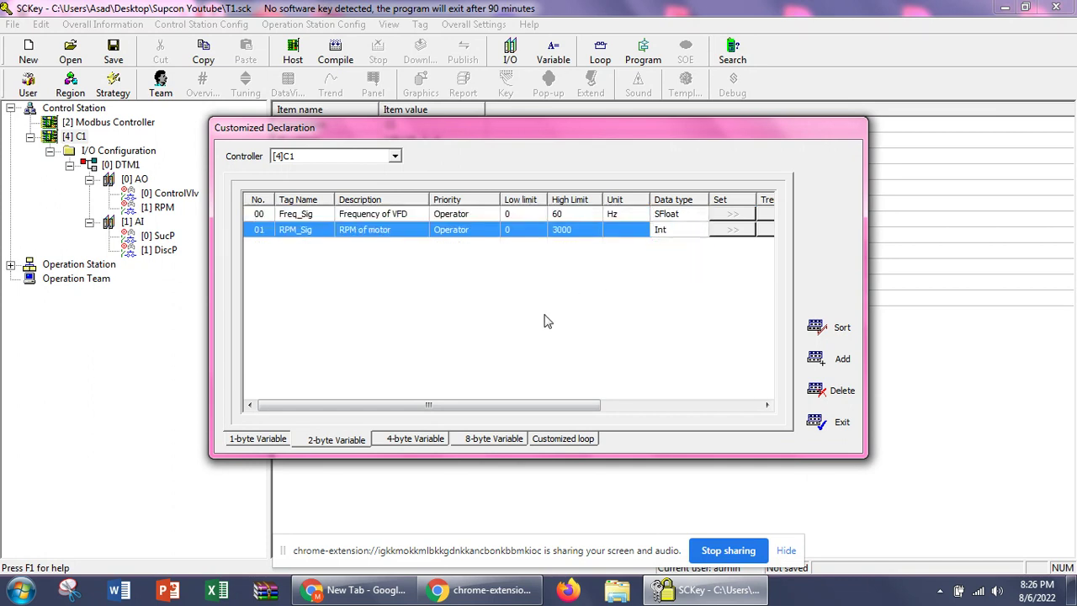
- Return to the 4-byte variables and review the data type options of Vol_Motor again, keeping its current type
click(413, 441)
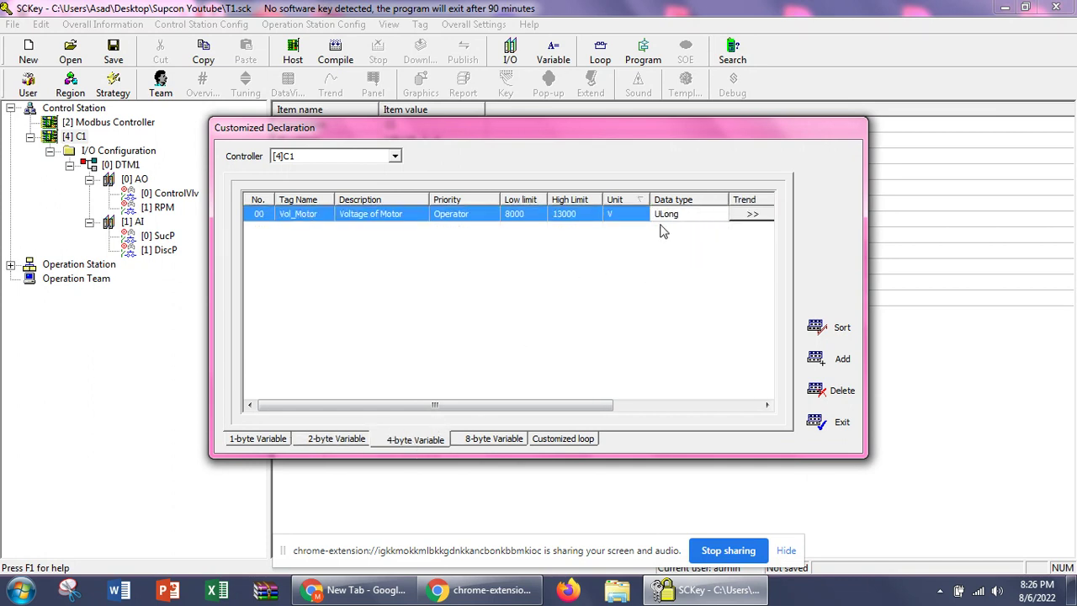
click(692, 218)
click(720, 216)
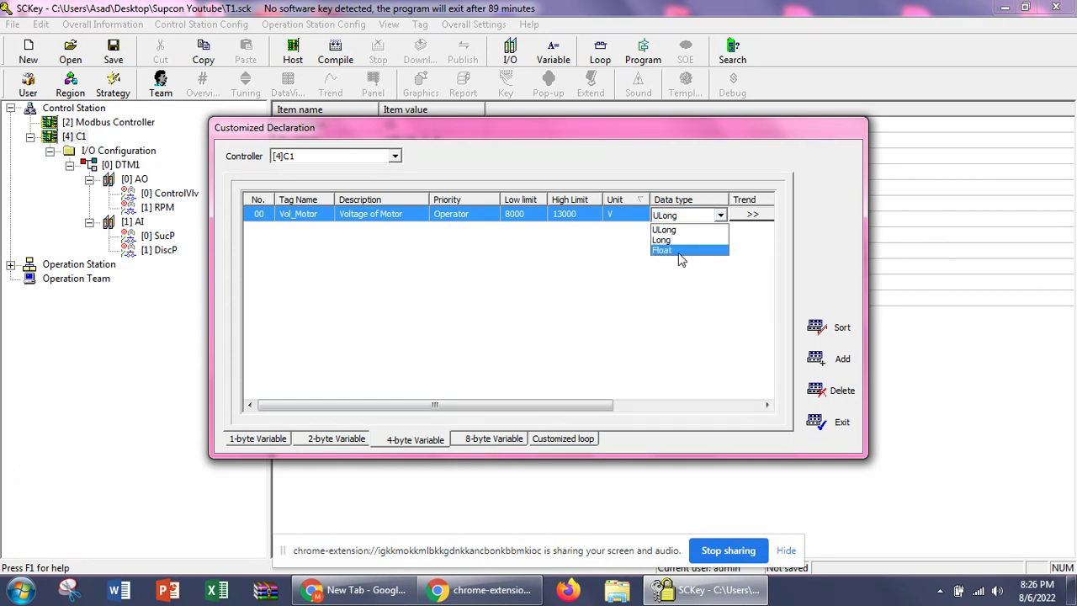
click(668, 293)
mouse_move(528, 413)
mouse_down()
mouse_move(726, 387)
mouse_move(541, 416)
mouse_up()
- Add a new 8-byte variable for controller C1 and name it Amps_Motor
click(494, 439)
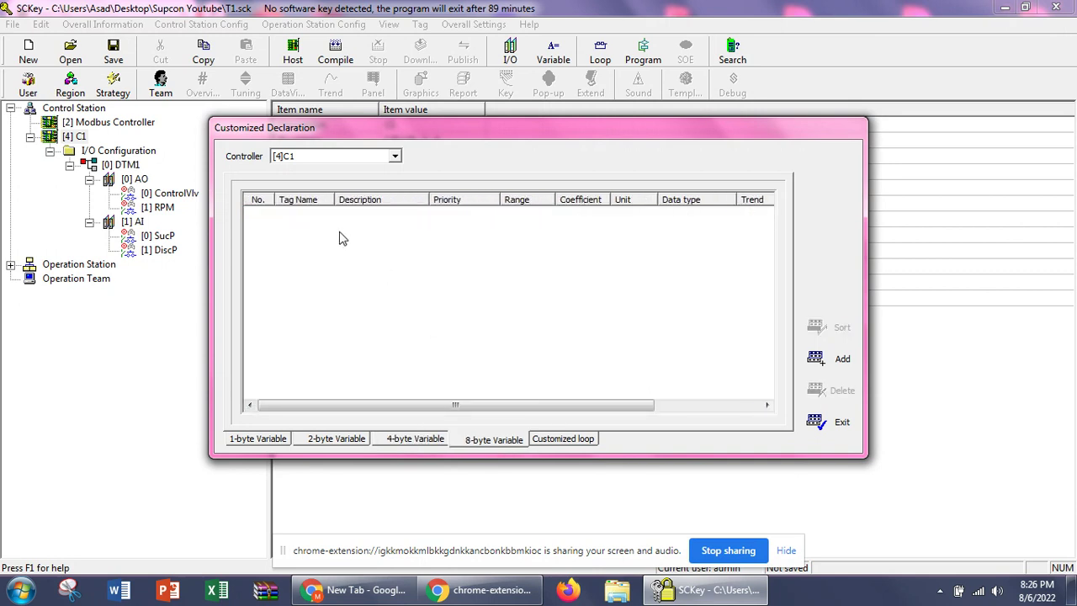
click(808, 356)
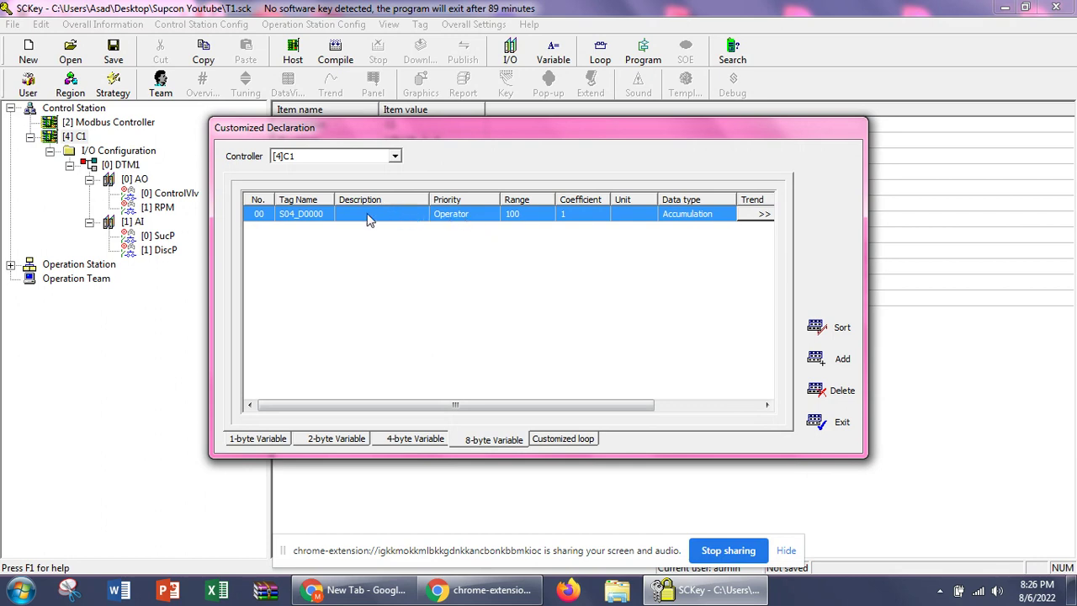
click(296, 213)
drag(328, 212, 234, 211)
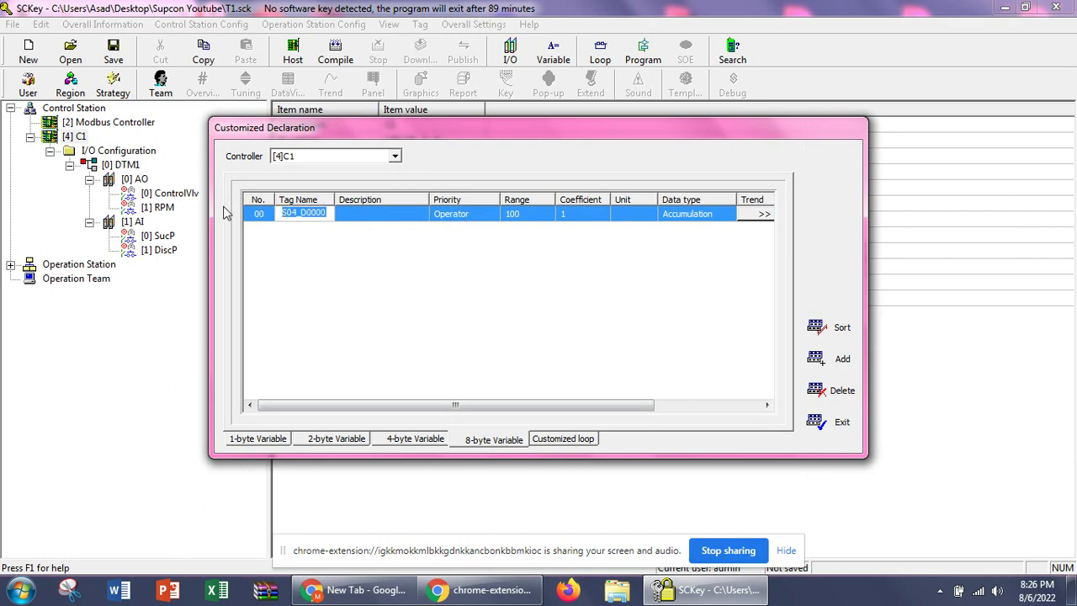
text(Amps_Motor)
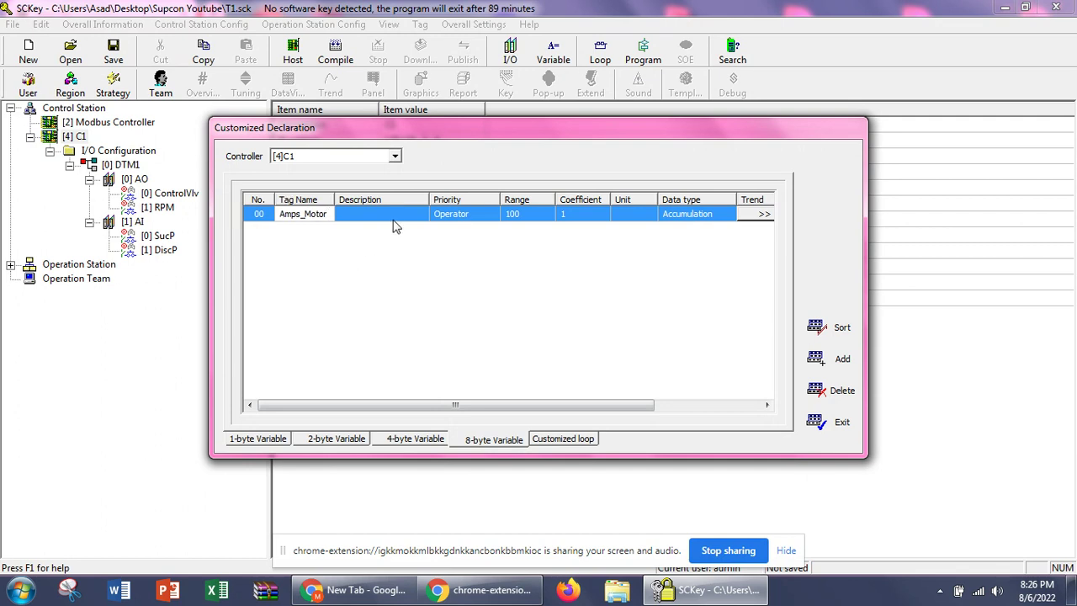
- Describe Amps_Motor as "Amperes of Motor"
click(394, 216)
text(A)
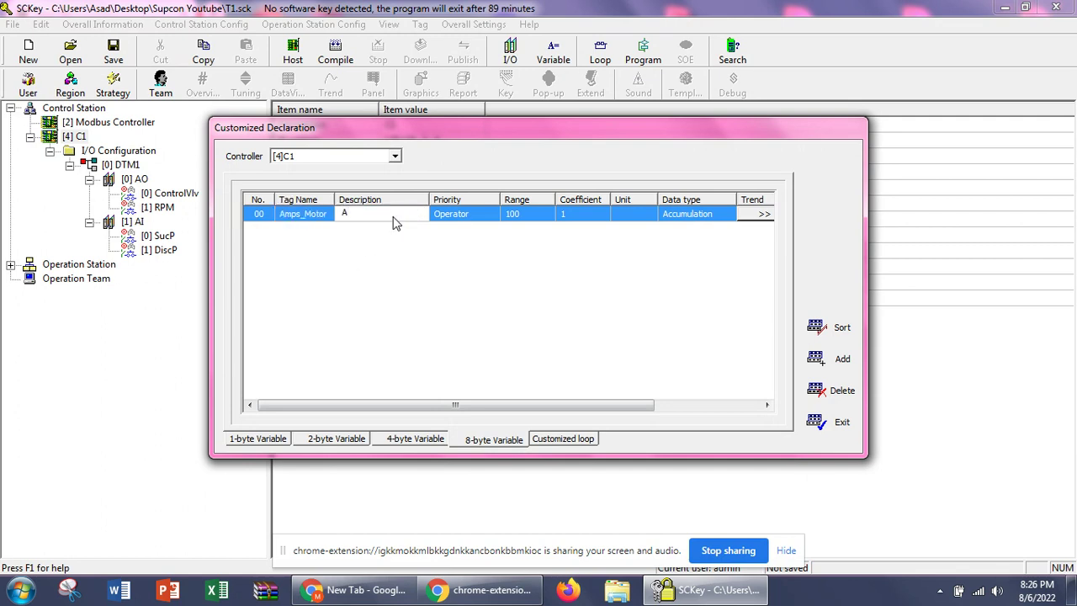
text(mperes of Motor)
- Examine the priority, range, coefficient, unit and data type settings of Amps_Motor without changing them
click(464, 220)
click(528, 220)
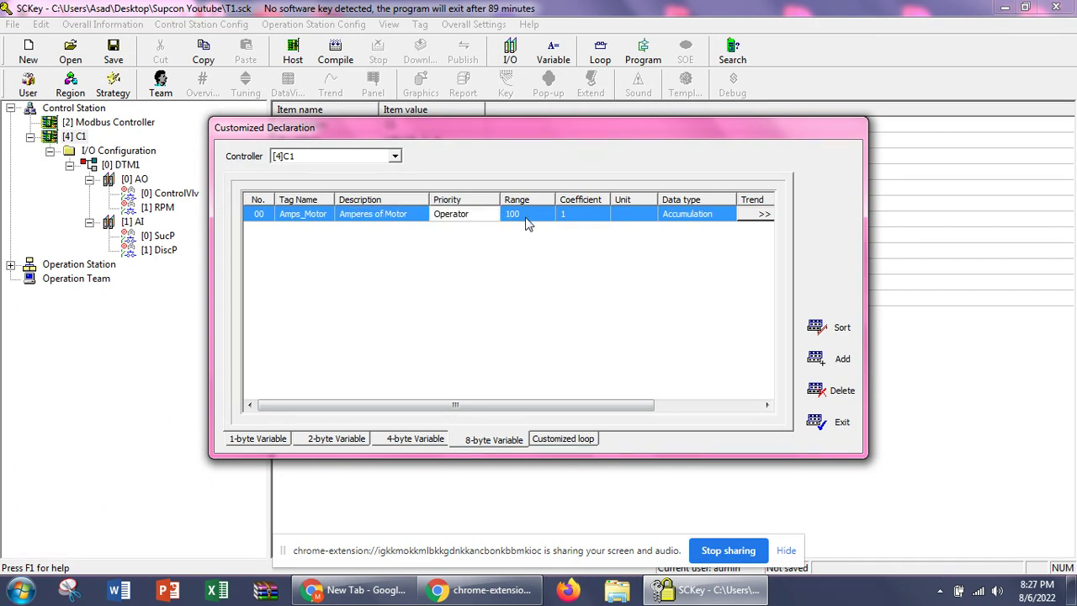
click(600, 221)
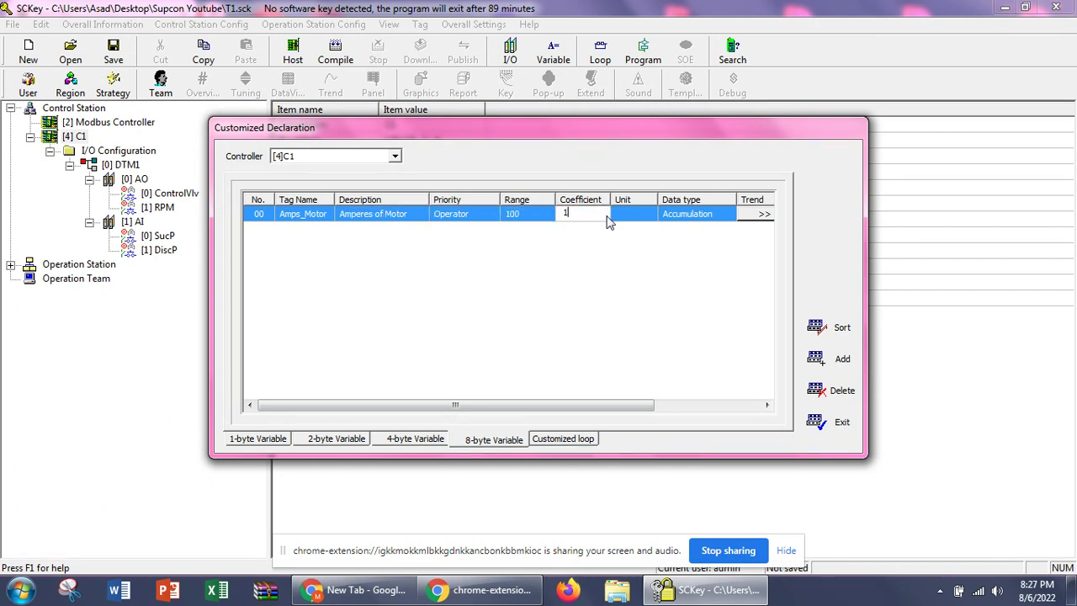
click(637, 218)
click(683, 216)
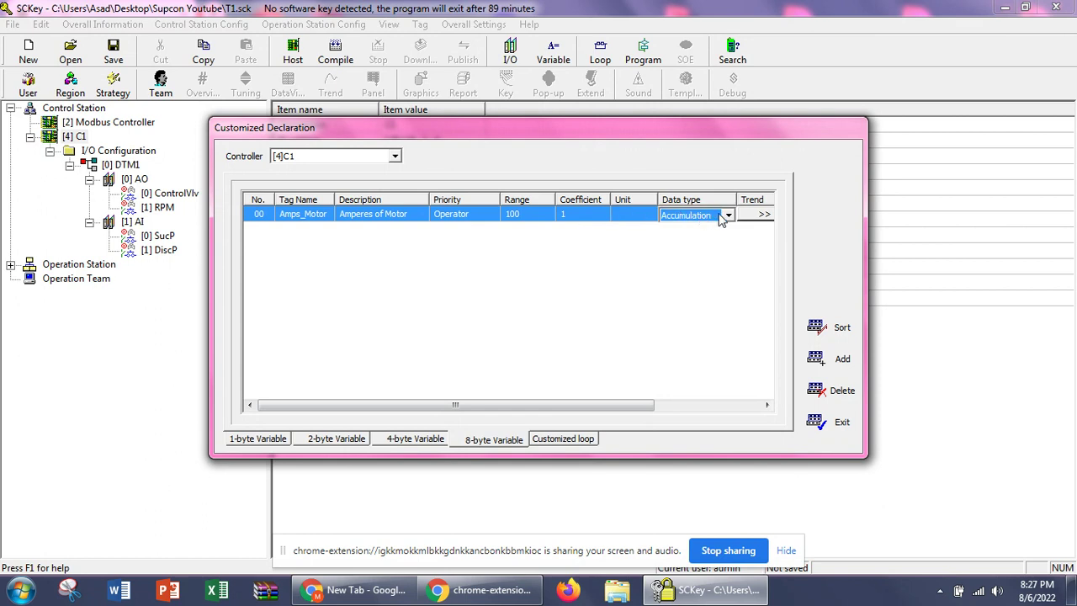
click(723, 216)
click(727, 221)
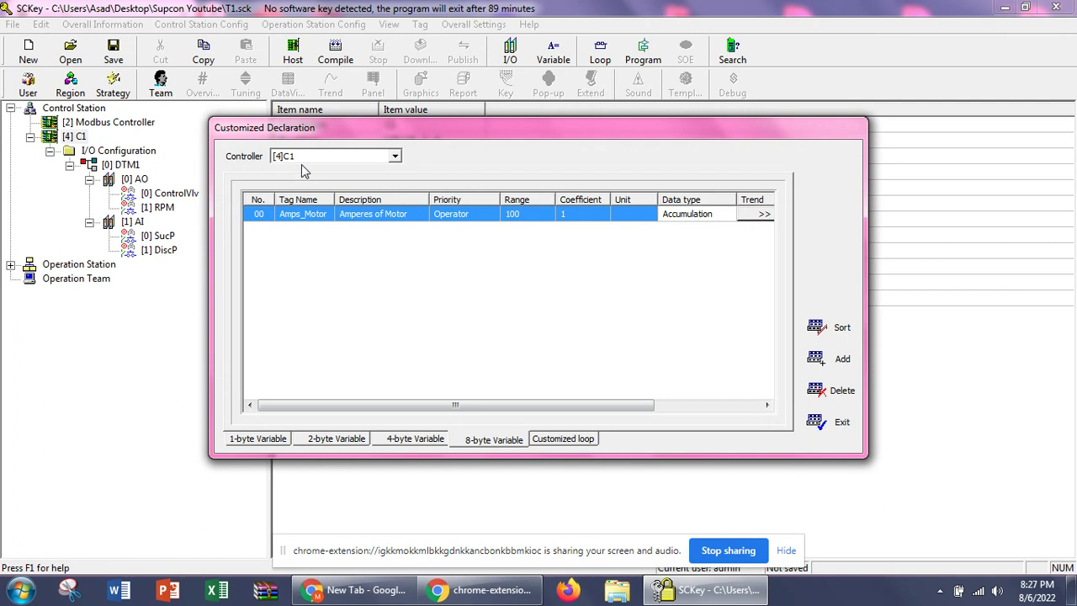
- Review the declared 1-byte, 2-byte, 4-byte and 8-byte variables, and close the customized declaration
click(250, 443)
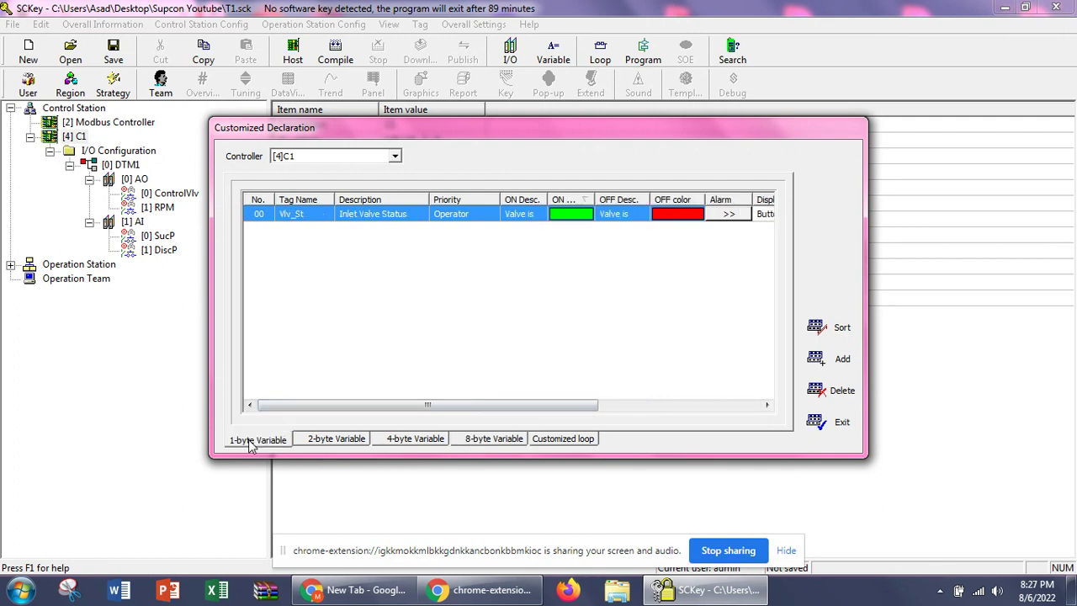
click(341, 443)
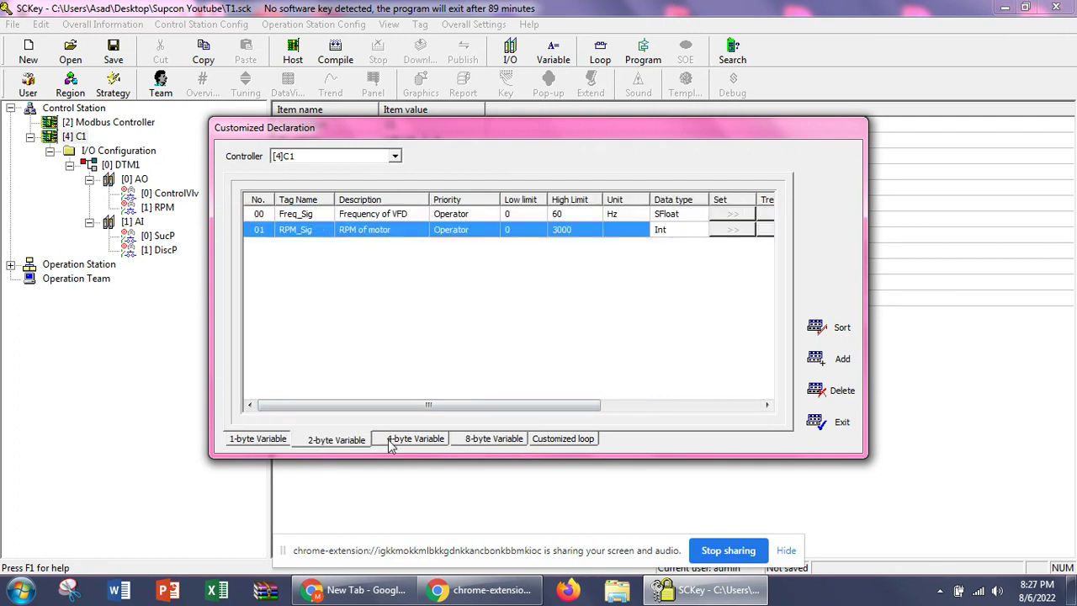
click(392, 443)
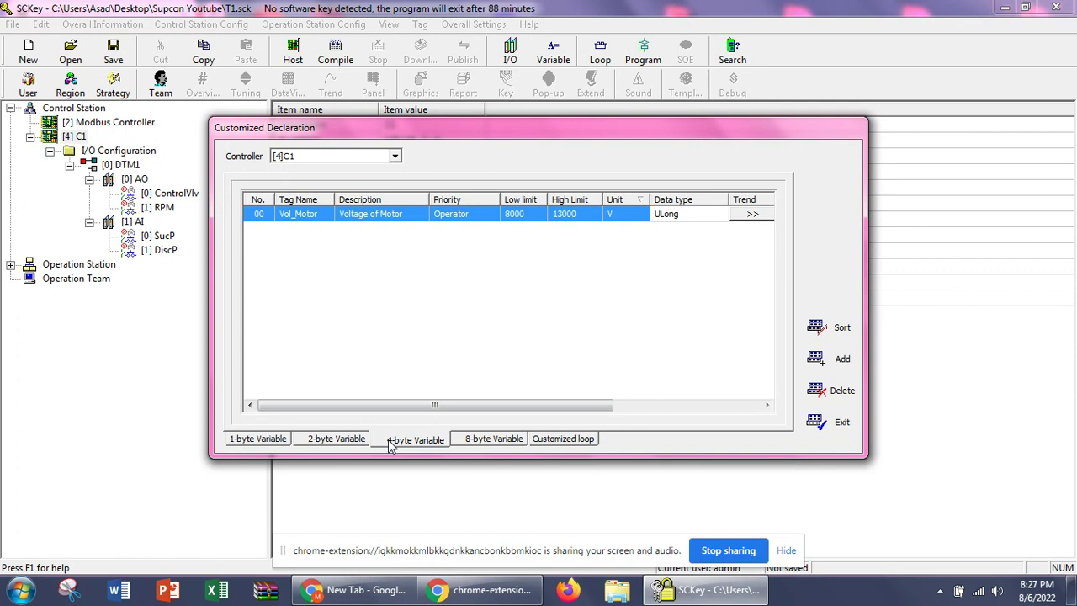
click(480, 440)
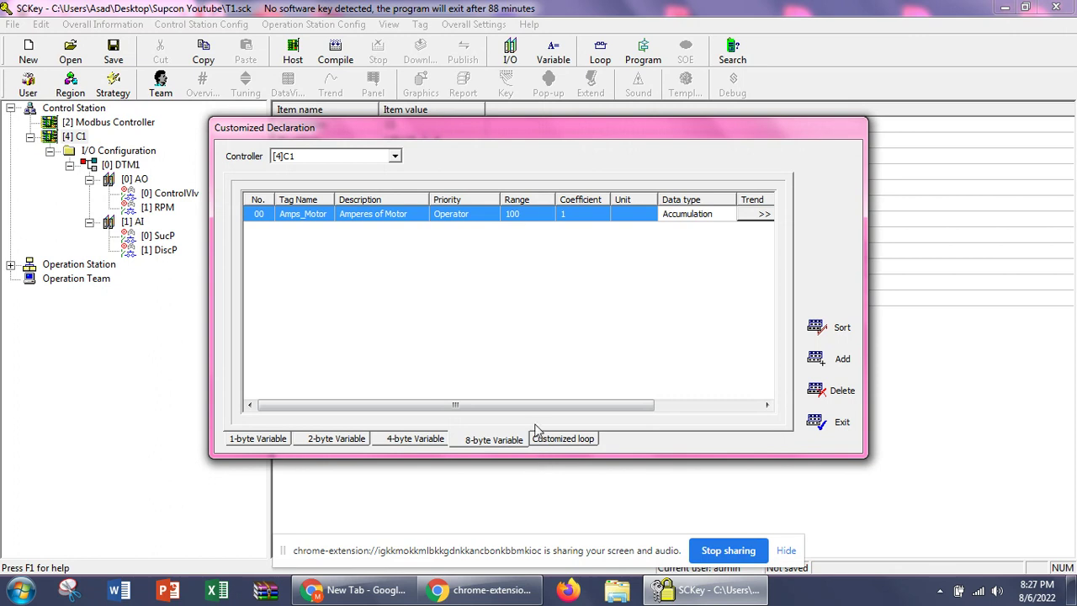
click(816, 419)
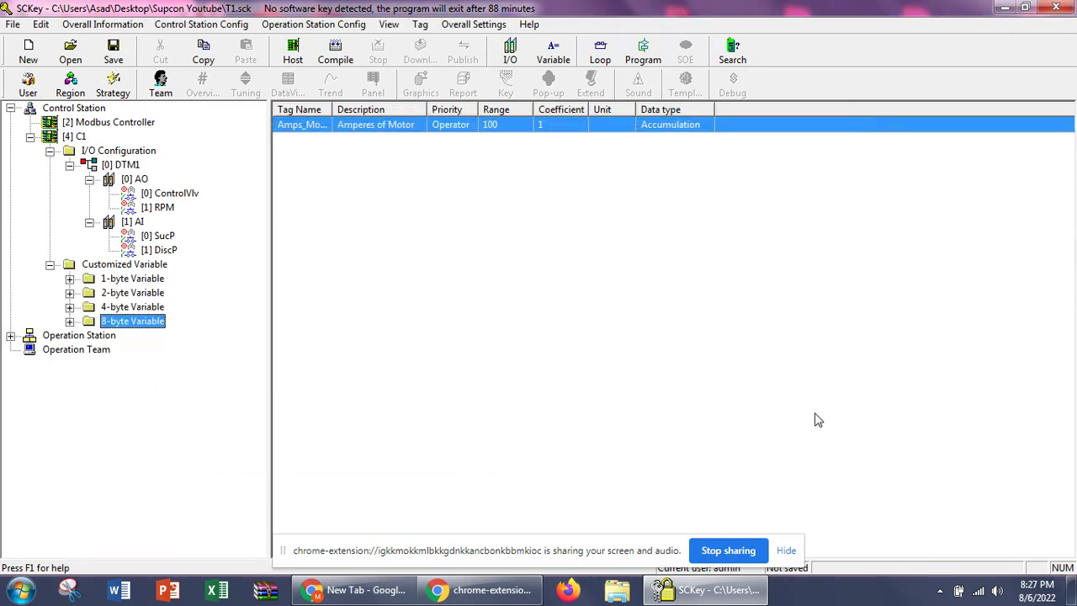